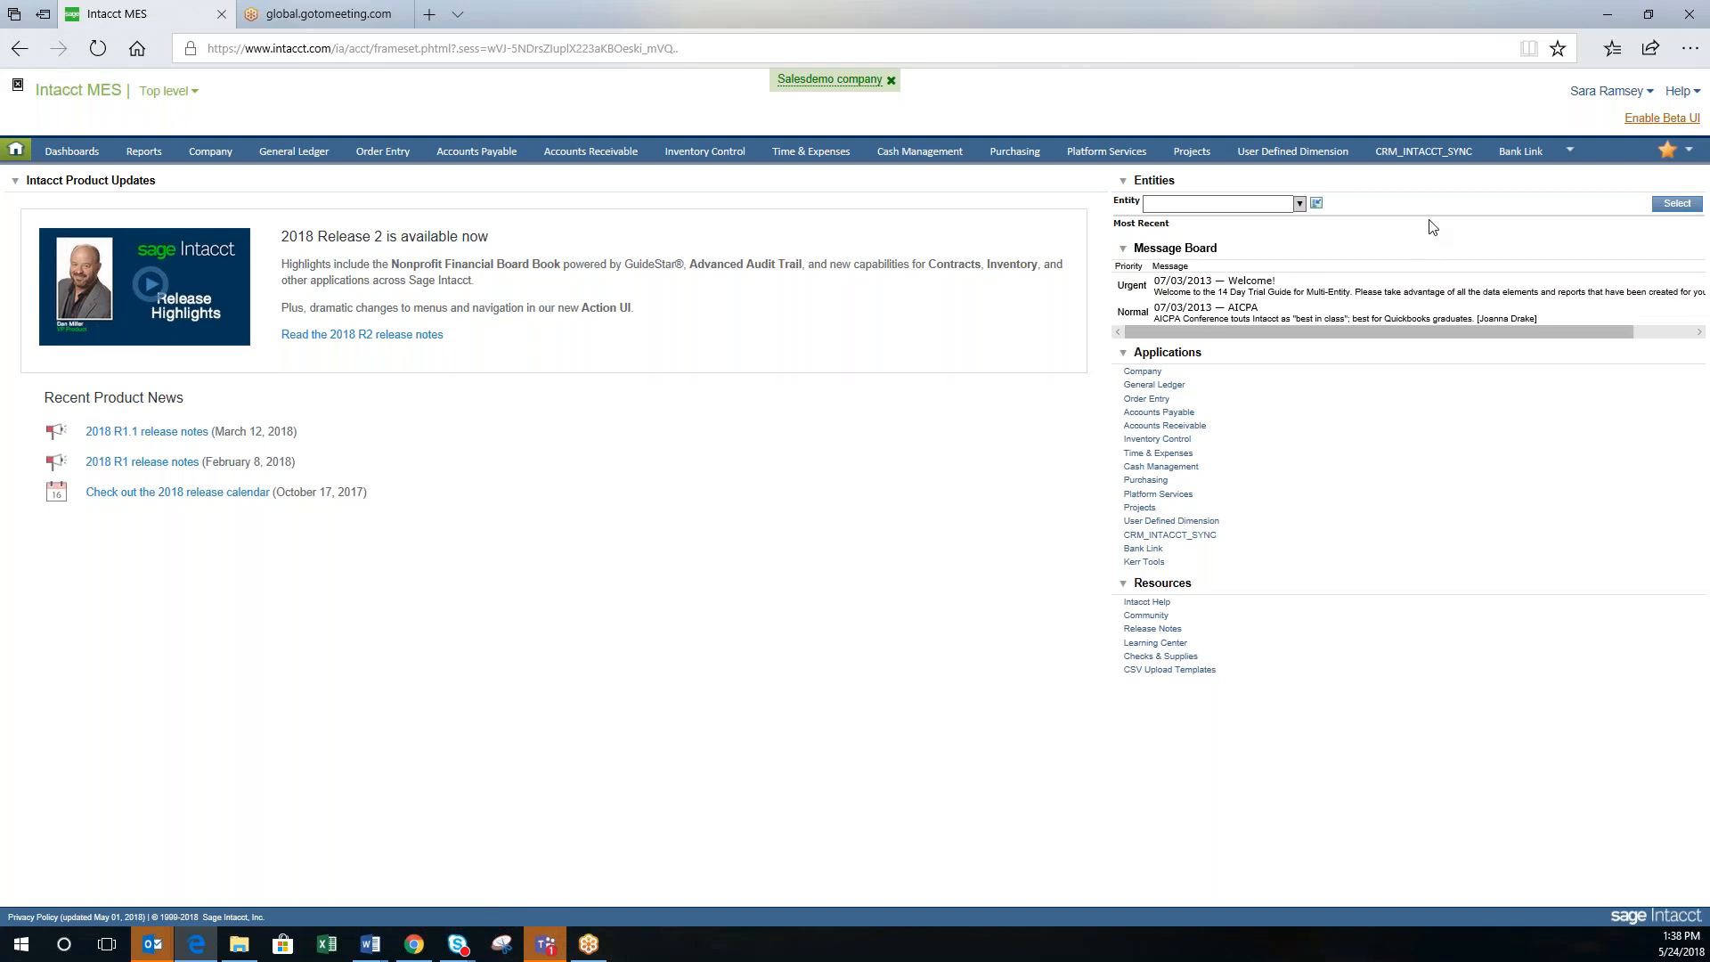
Step: Open the Bank Link overview page from the Bank Link Components menu
mouse_move(1548, 162)
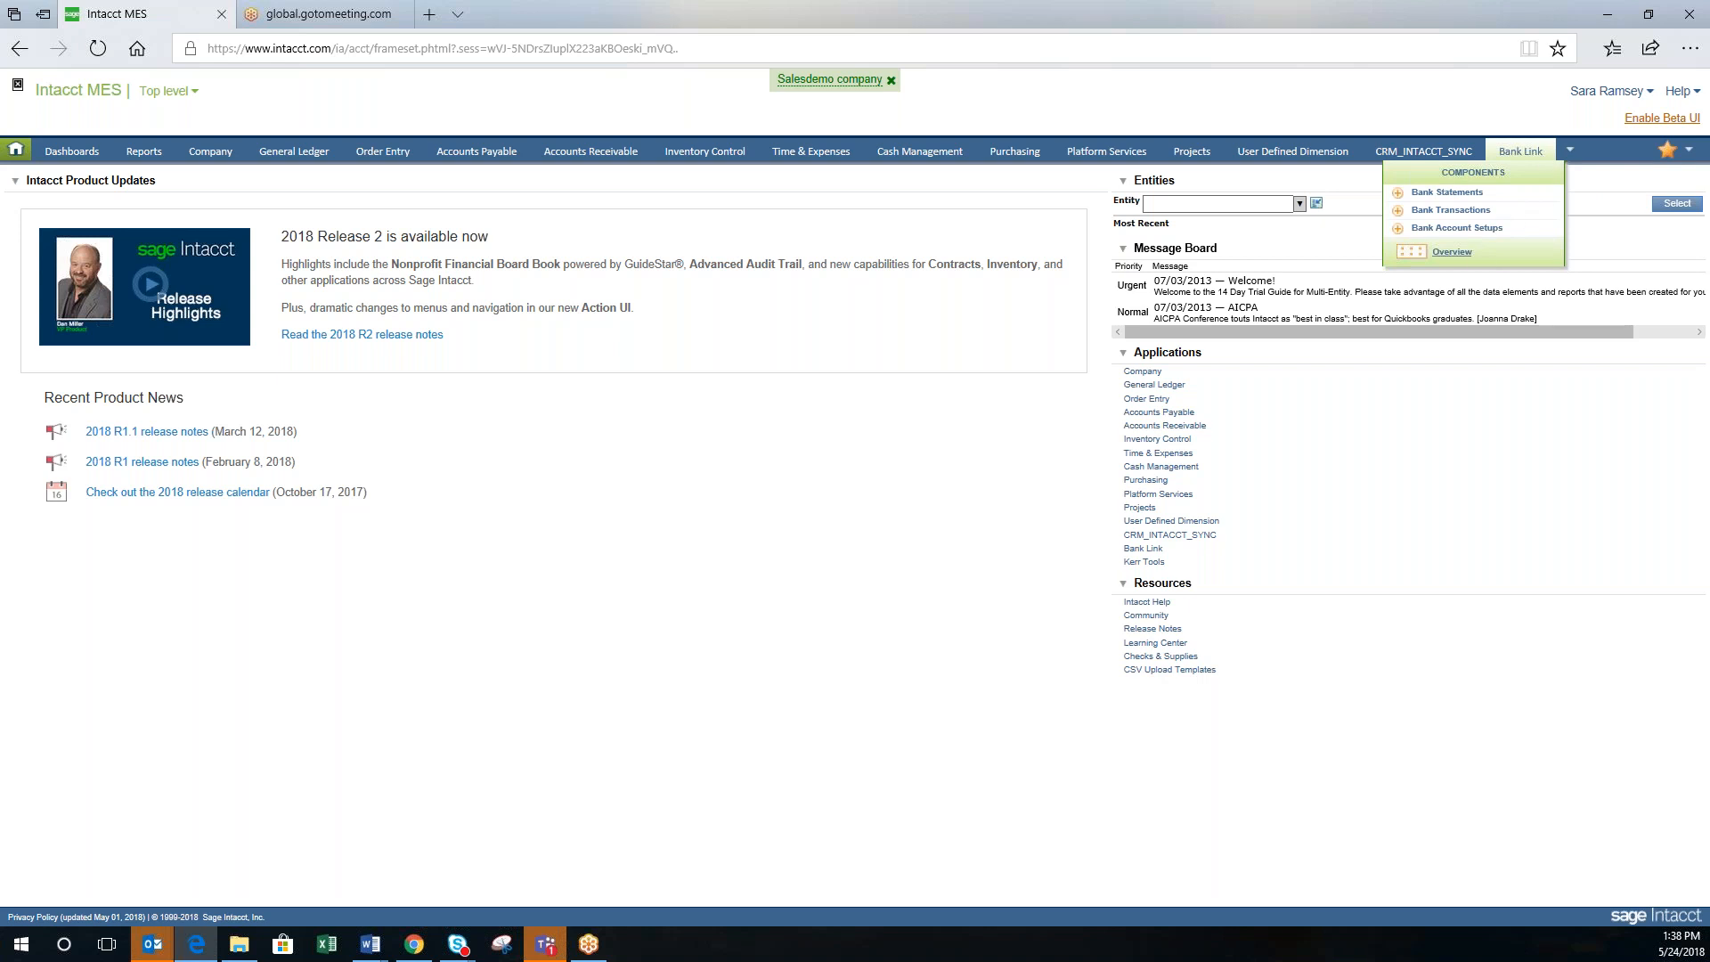
click(1451, 253)
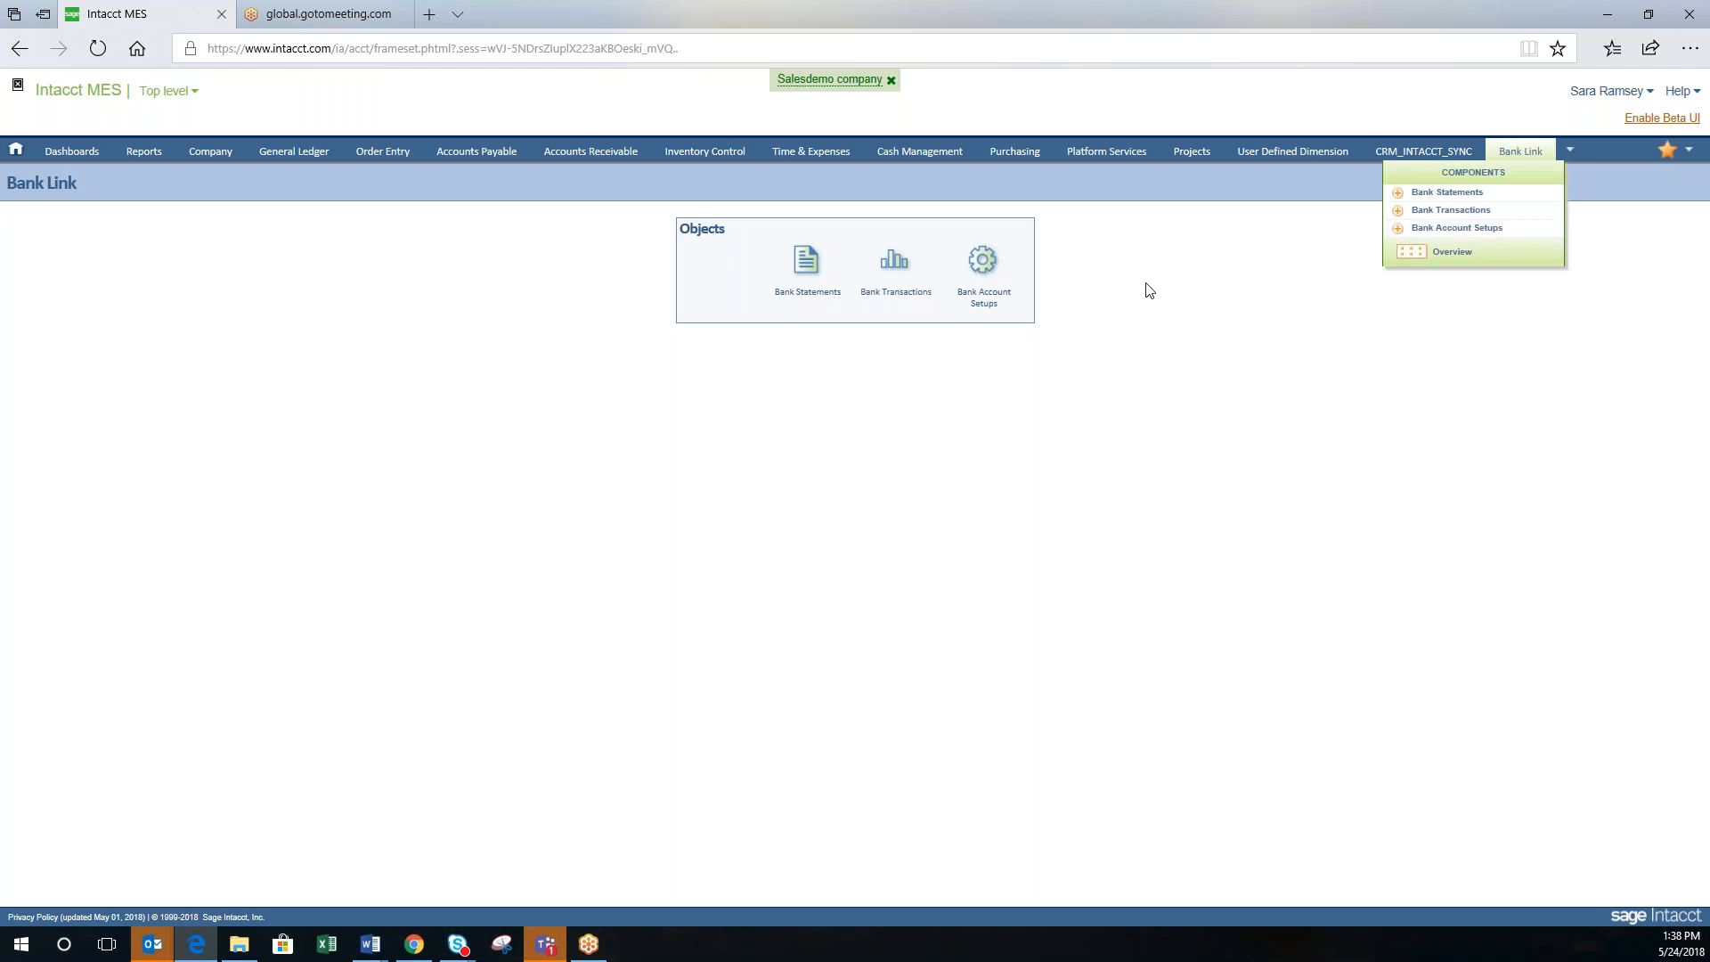
Step: Create a new bank account setup named 'Todays Test' using the saved bank feed customer ID
click(984, 263)
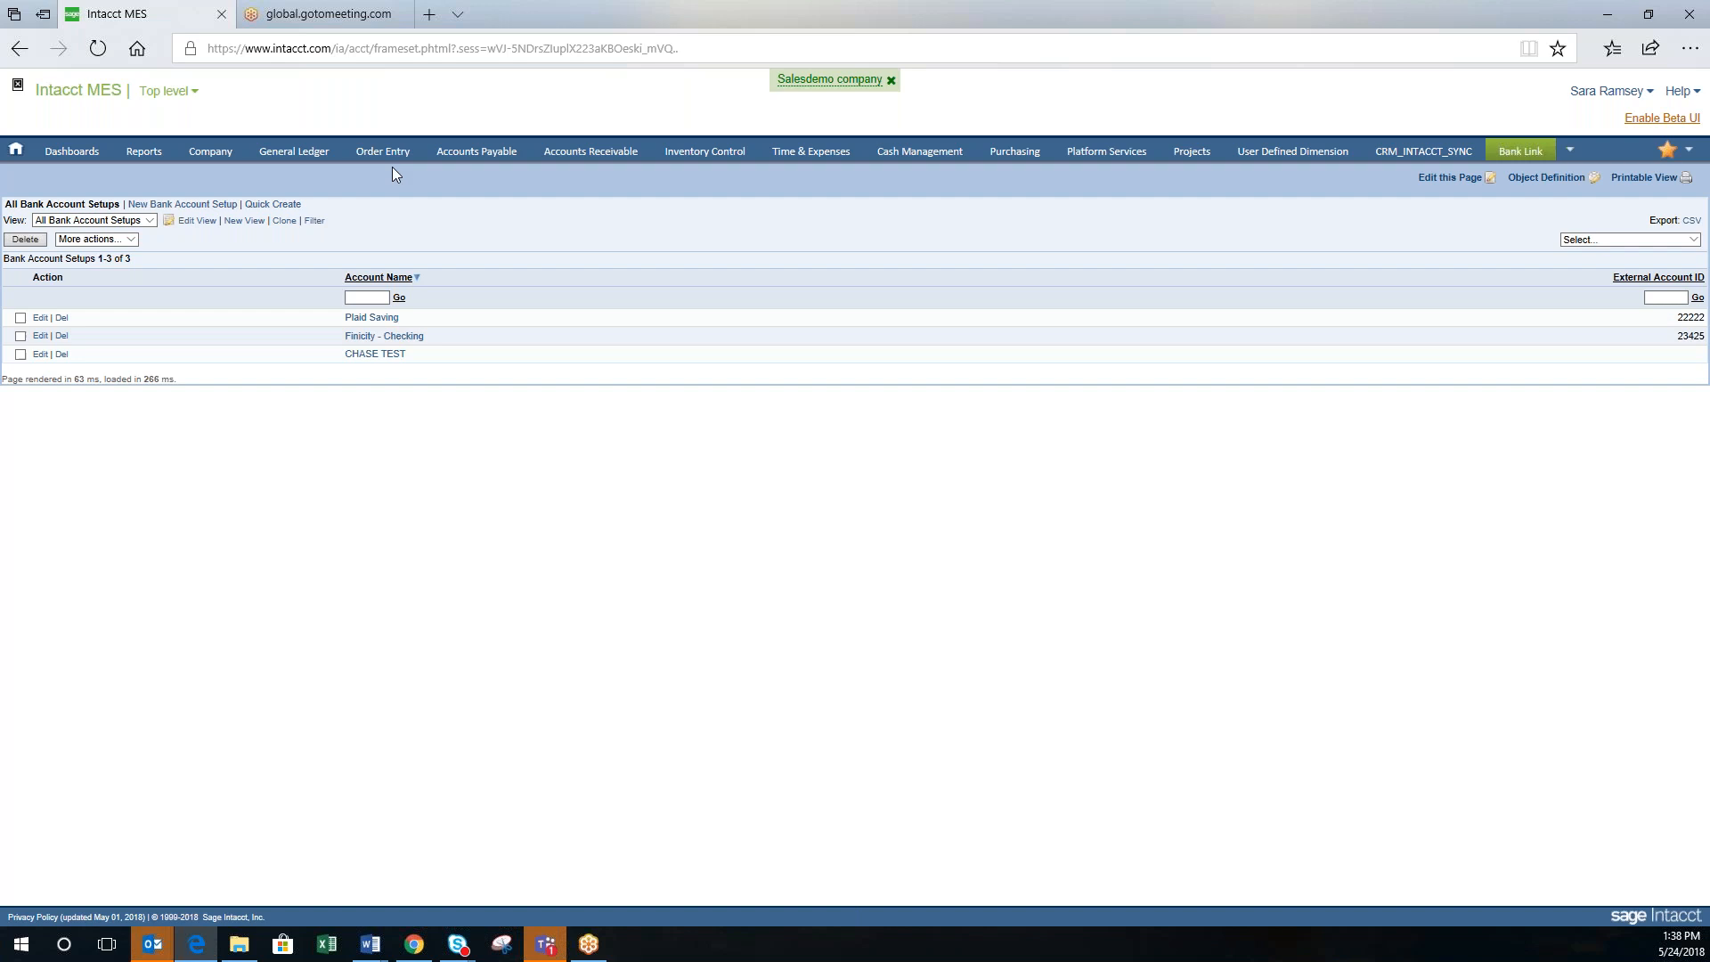
click(204, 210)
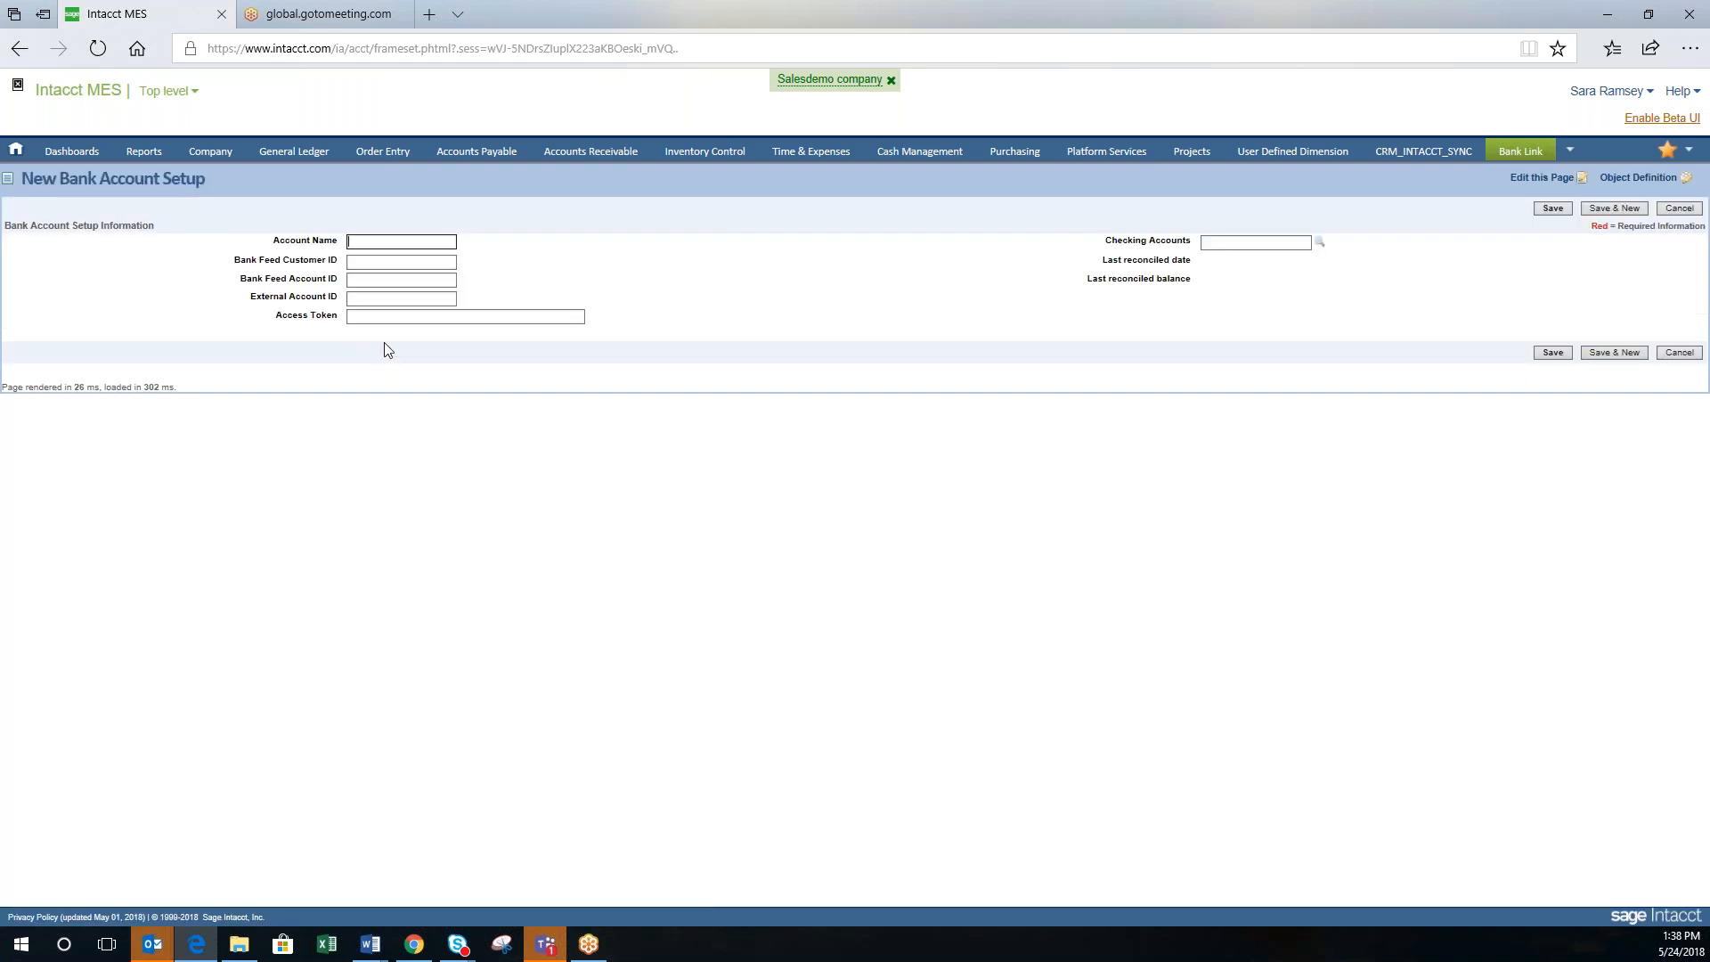
click(420, 241)
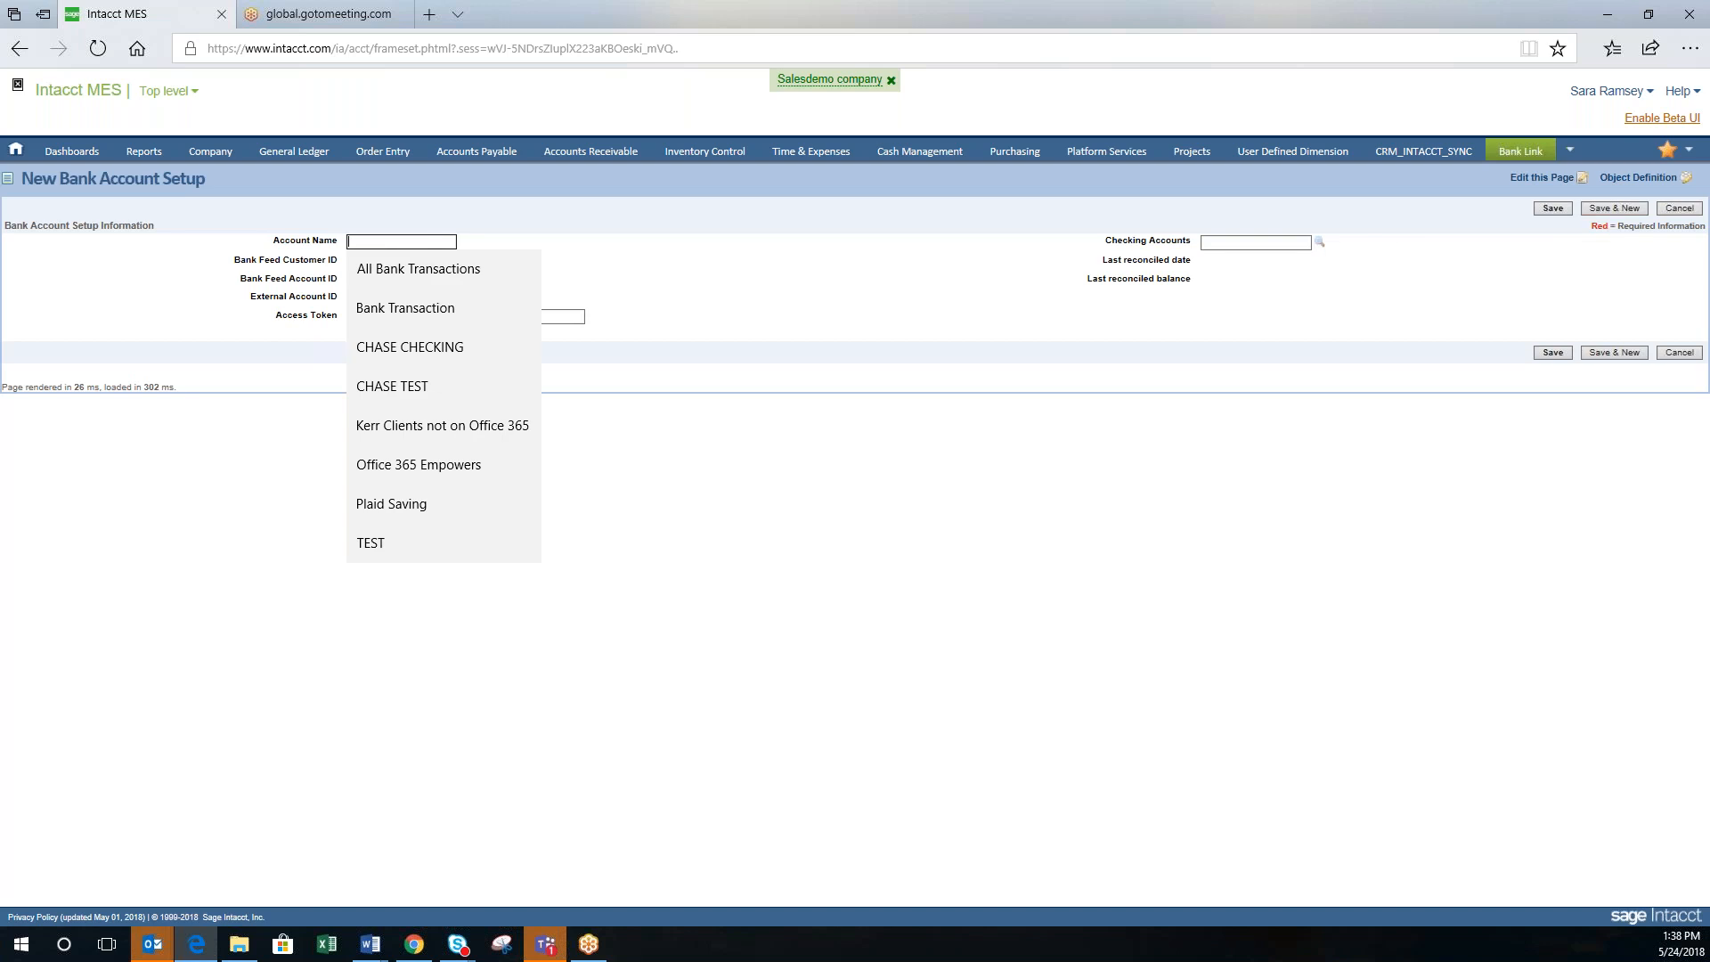
text(Todays)
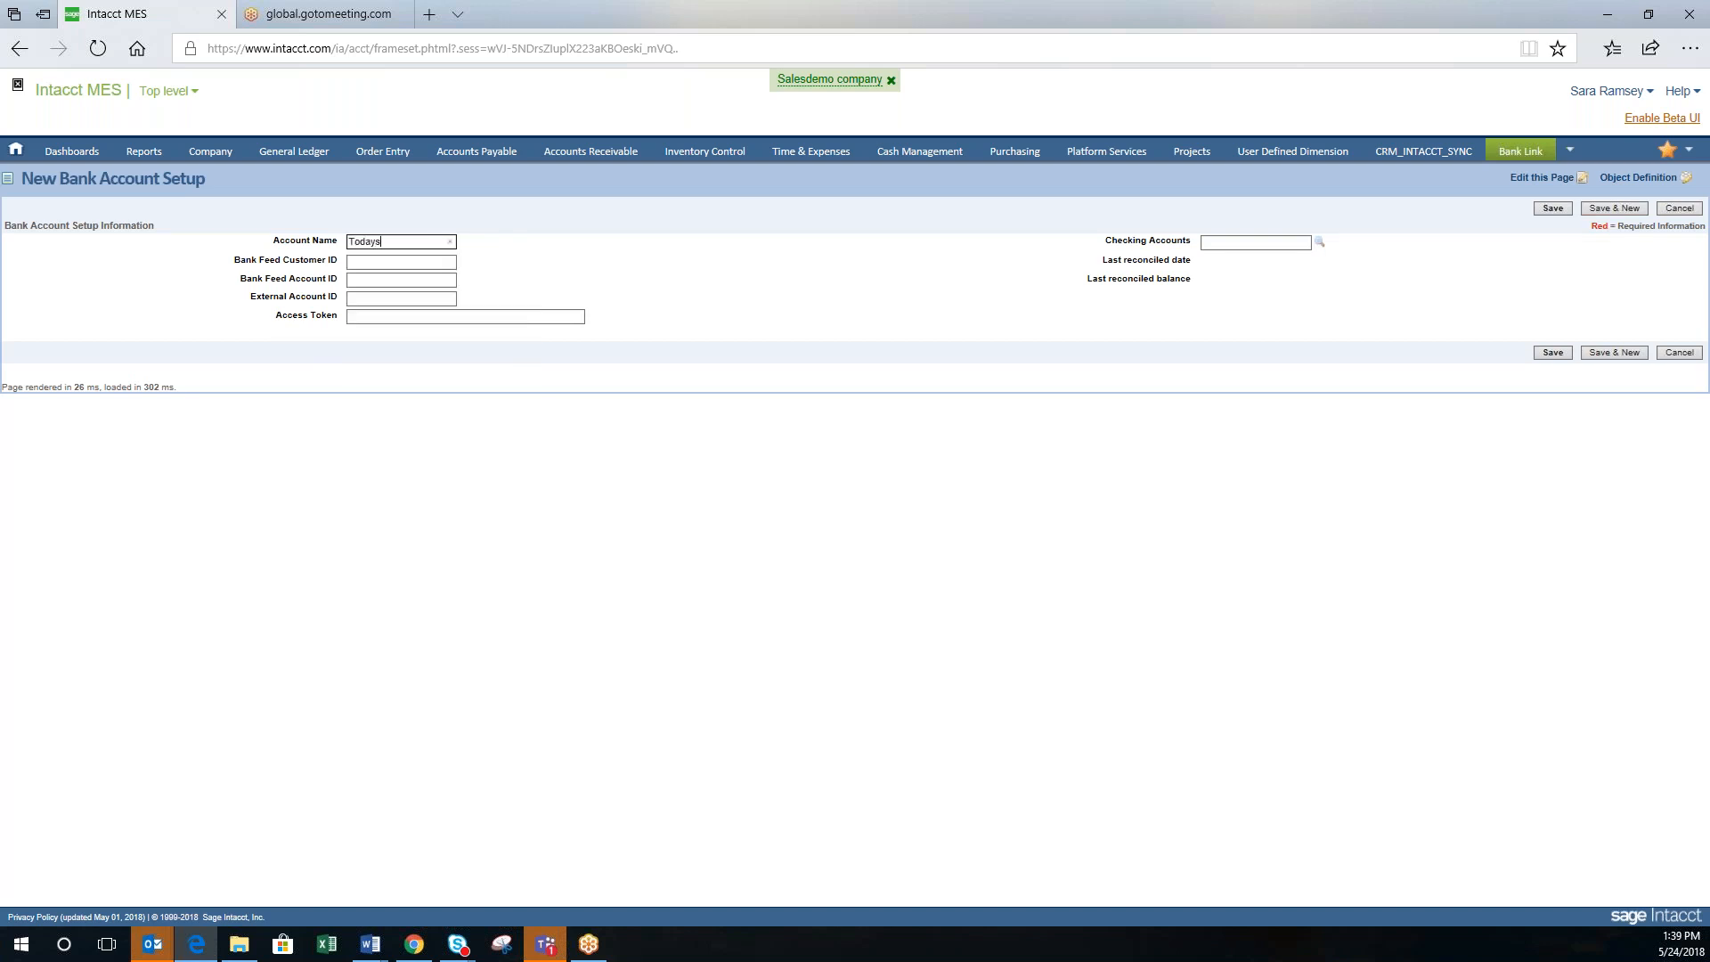
text( Test)
click(414, 266)
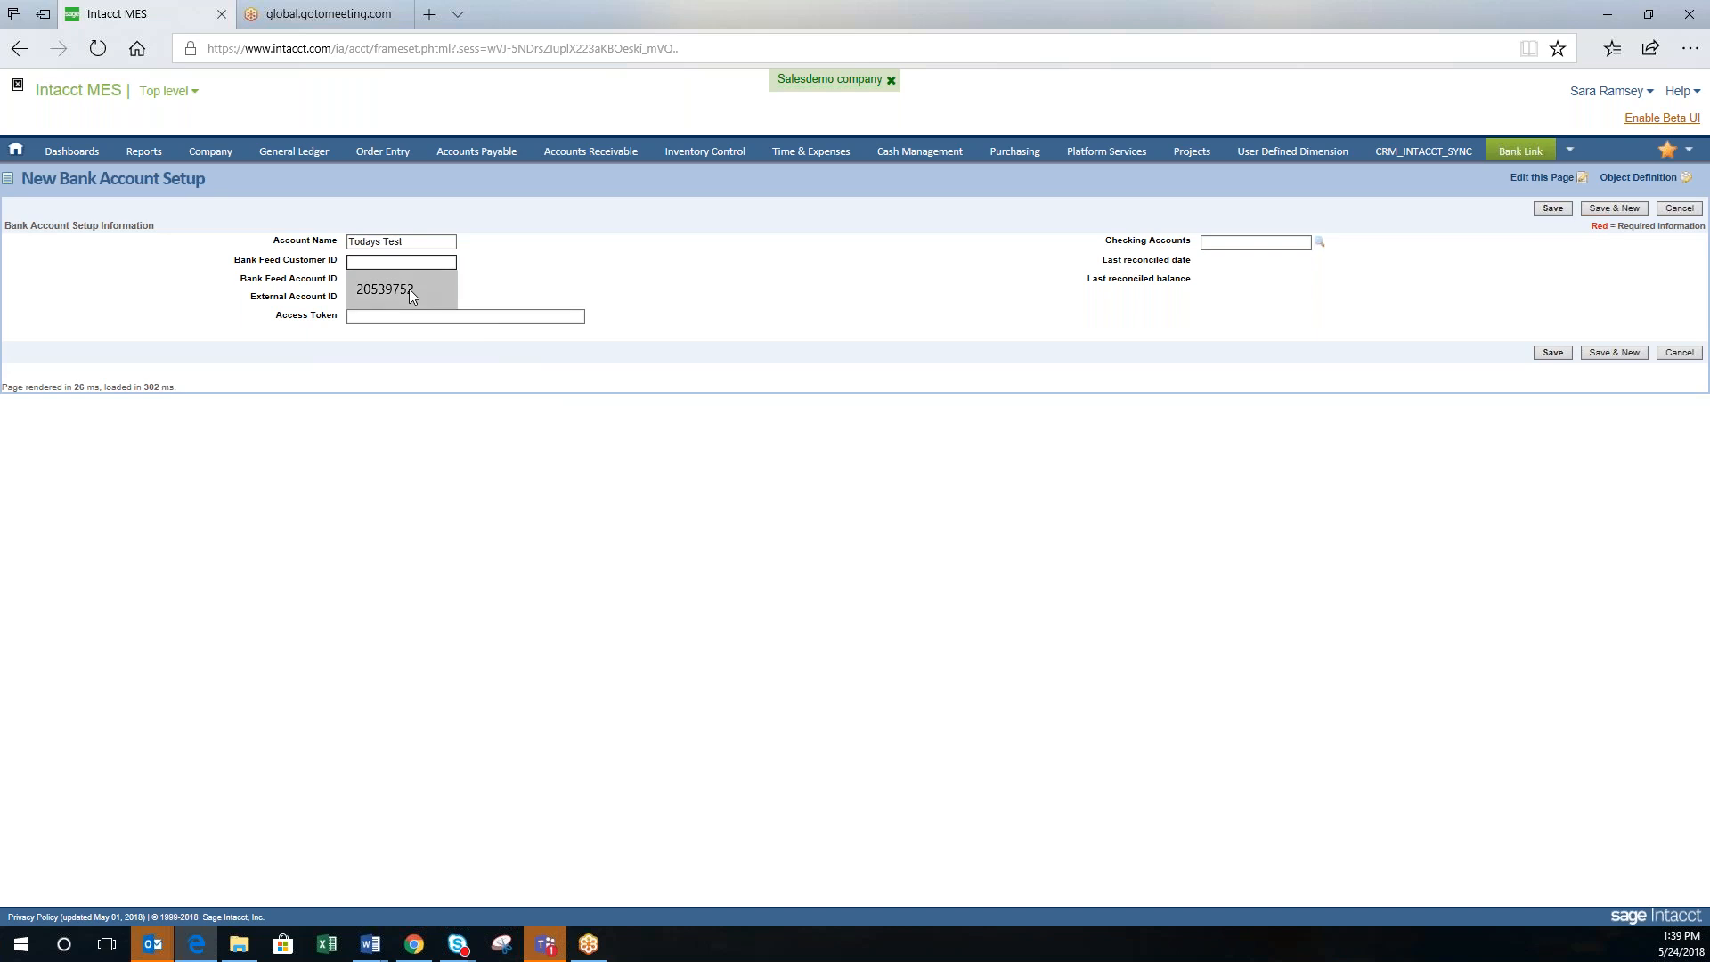
click(409, 288)
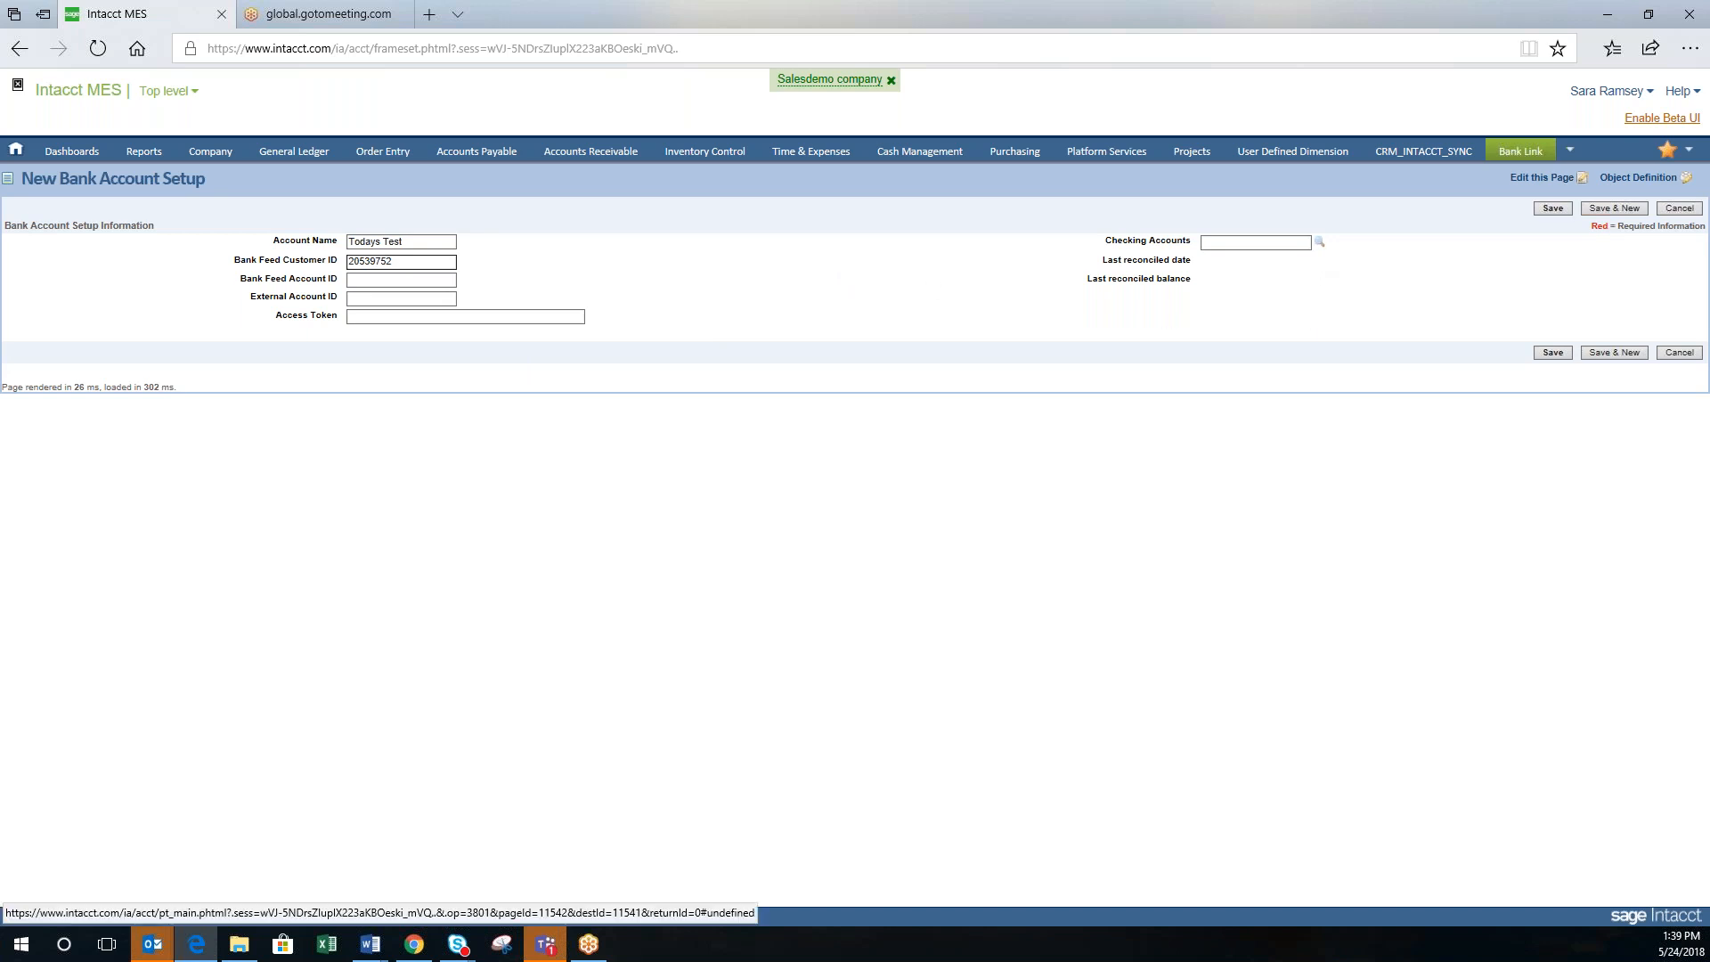
Step: Link the setup to Chase - Corporate checking after Ficinity - Checking fails, then save
click(1320, 243)
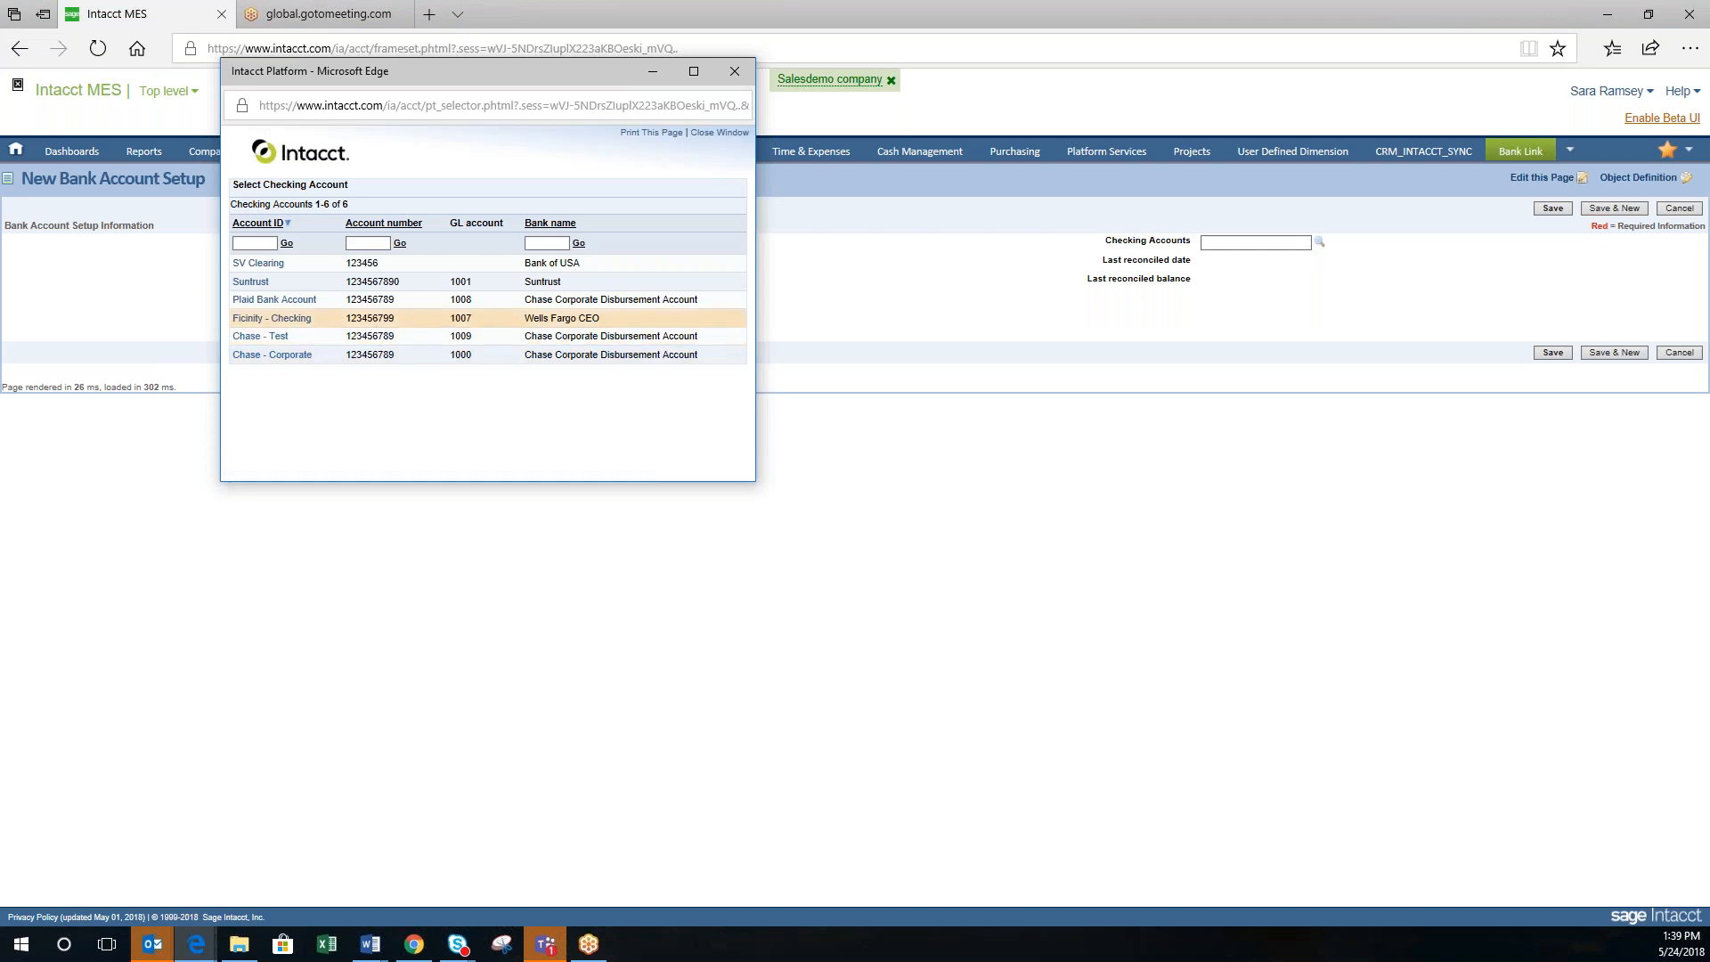
click(272, 318)
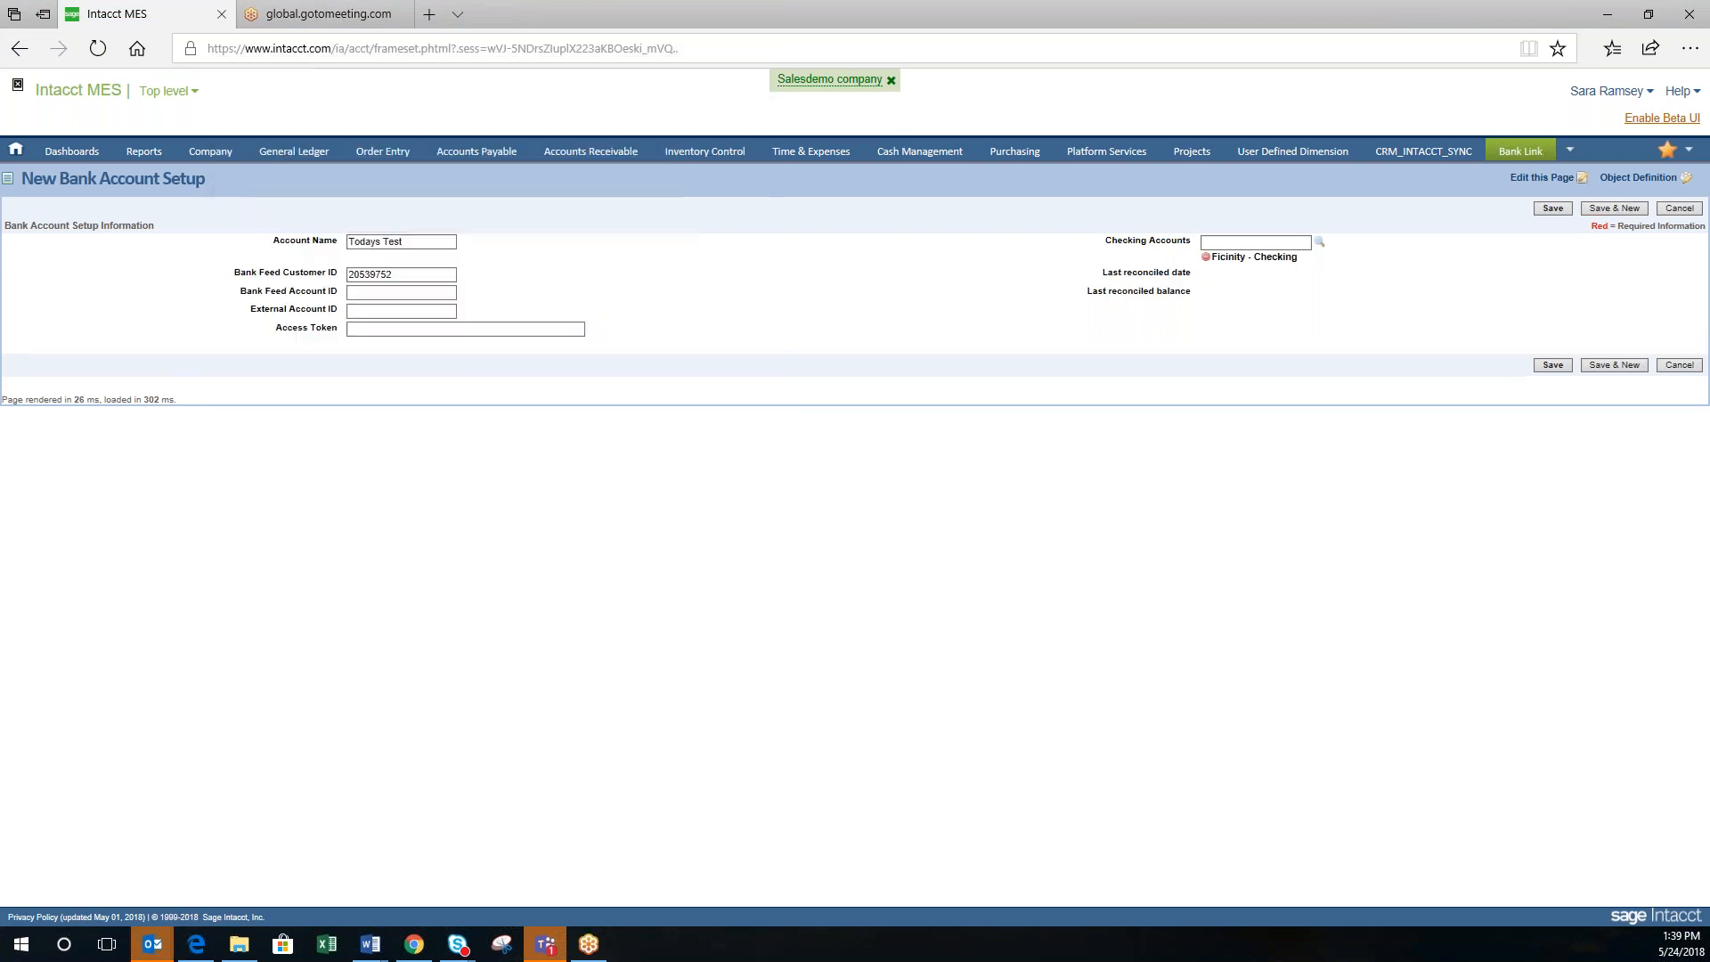
click(1550, 367)
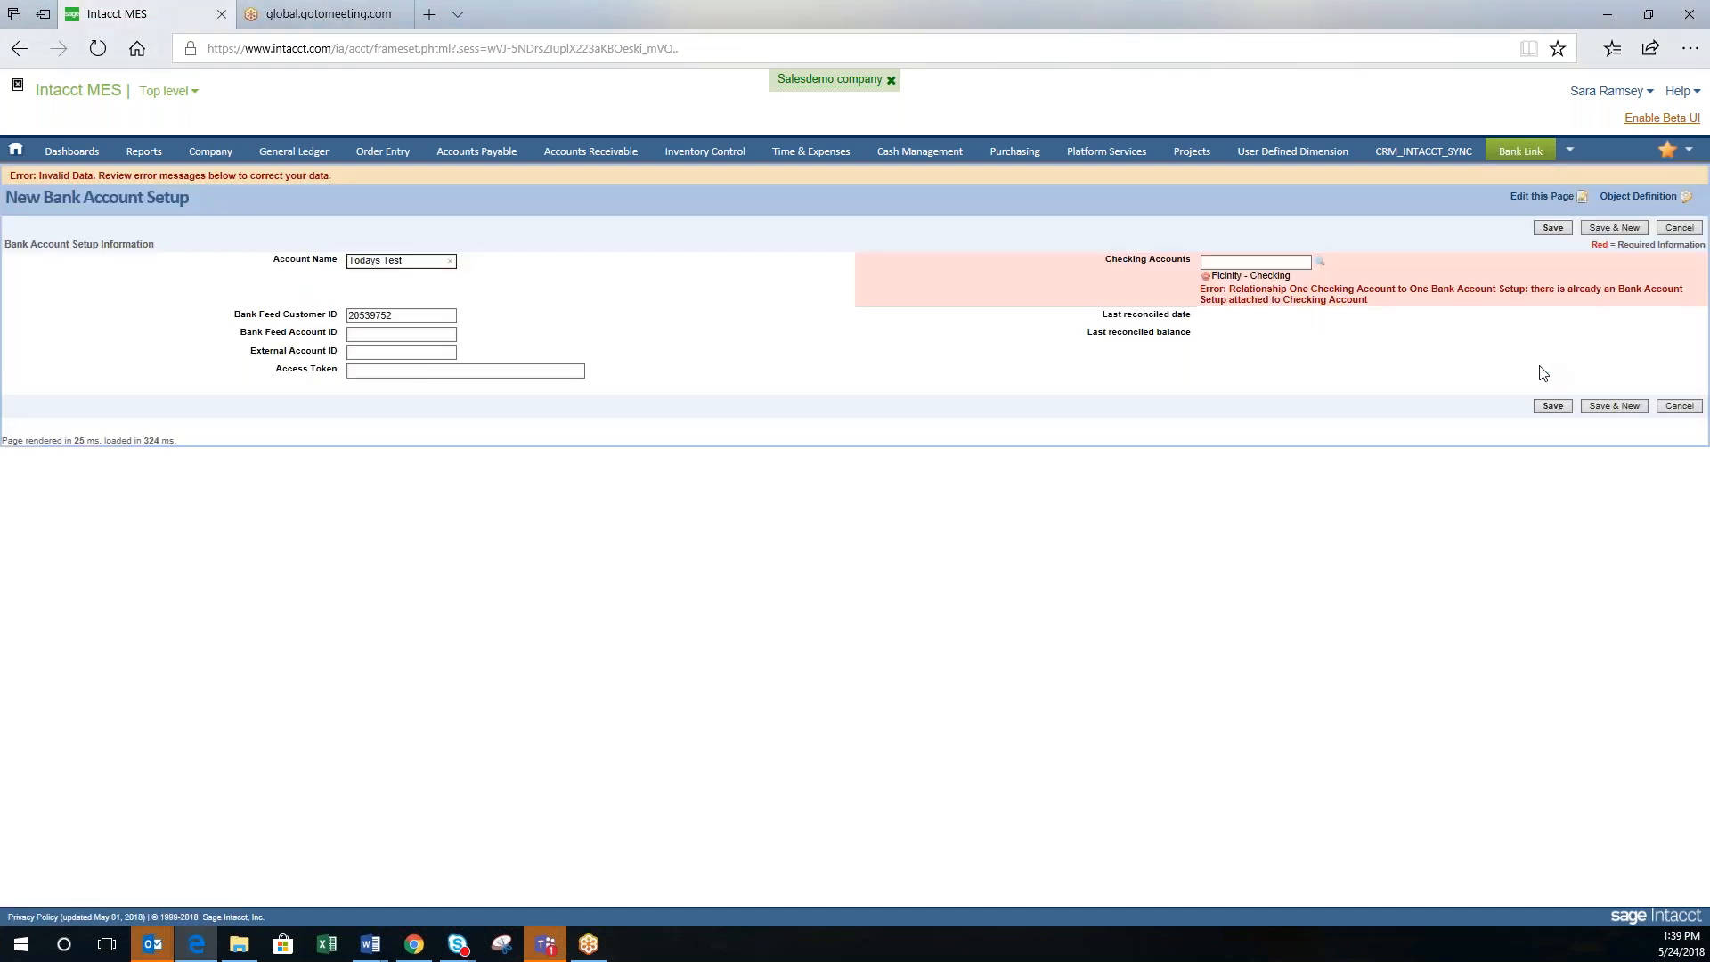
click(1319, 268)
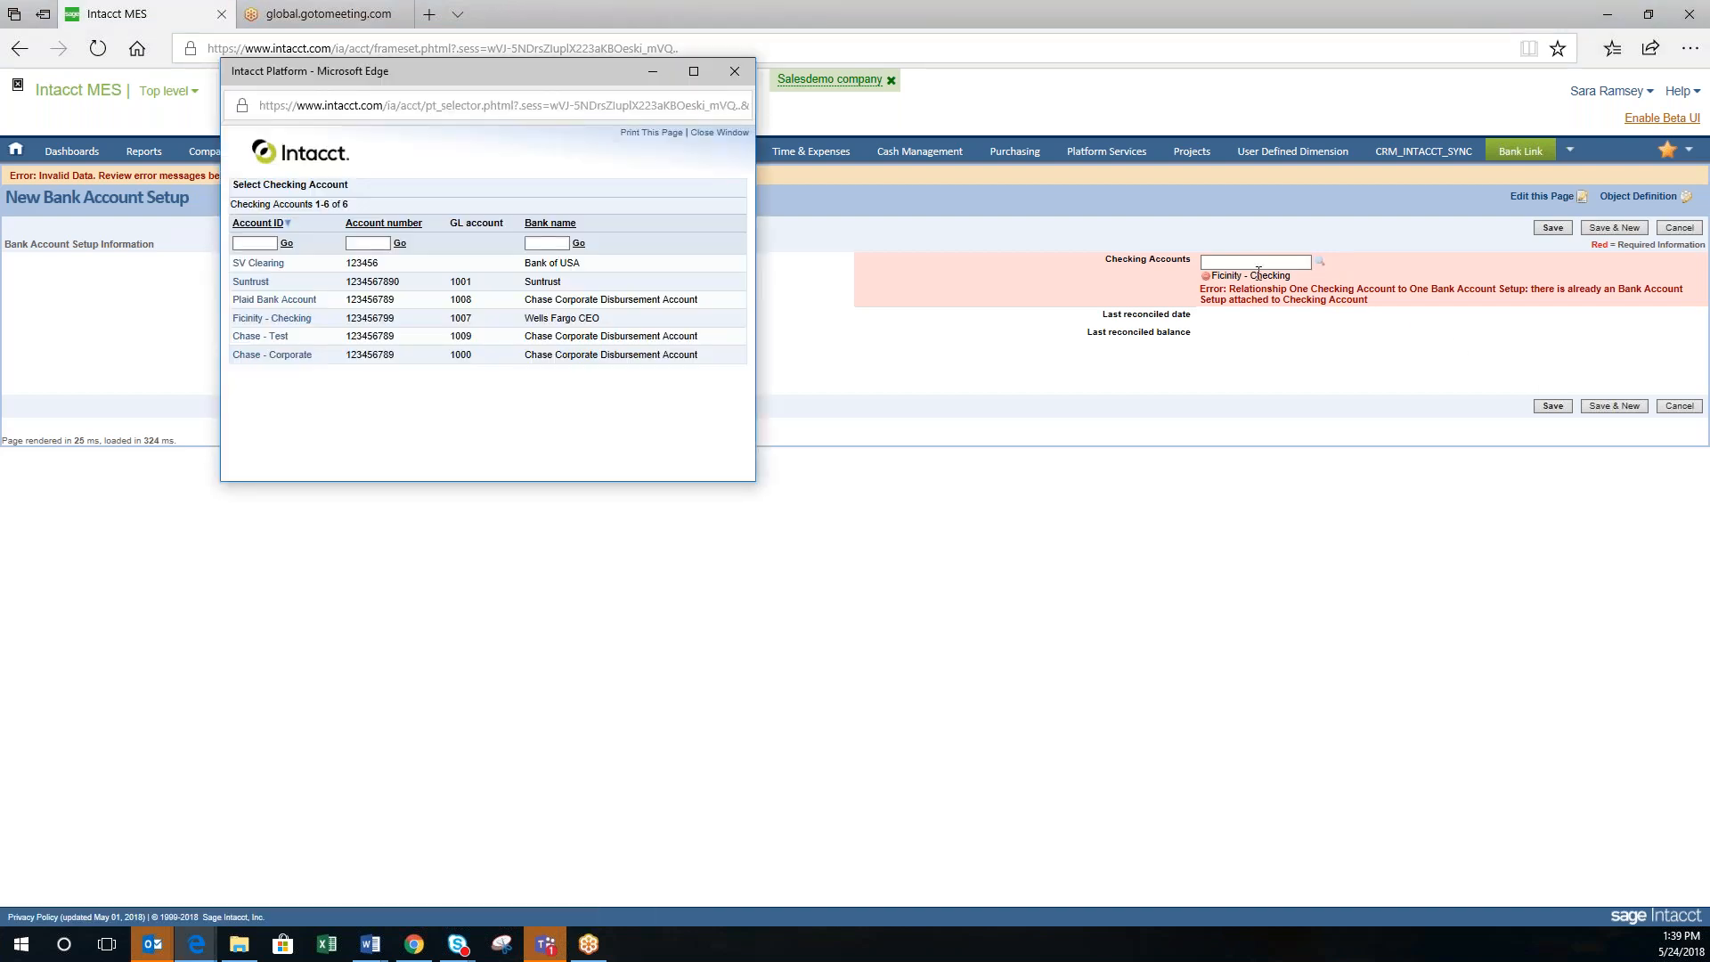
click(292, 356)
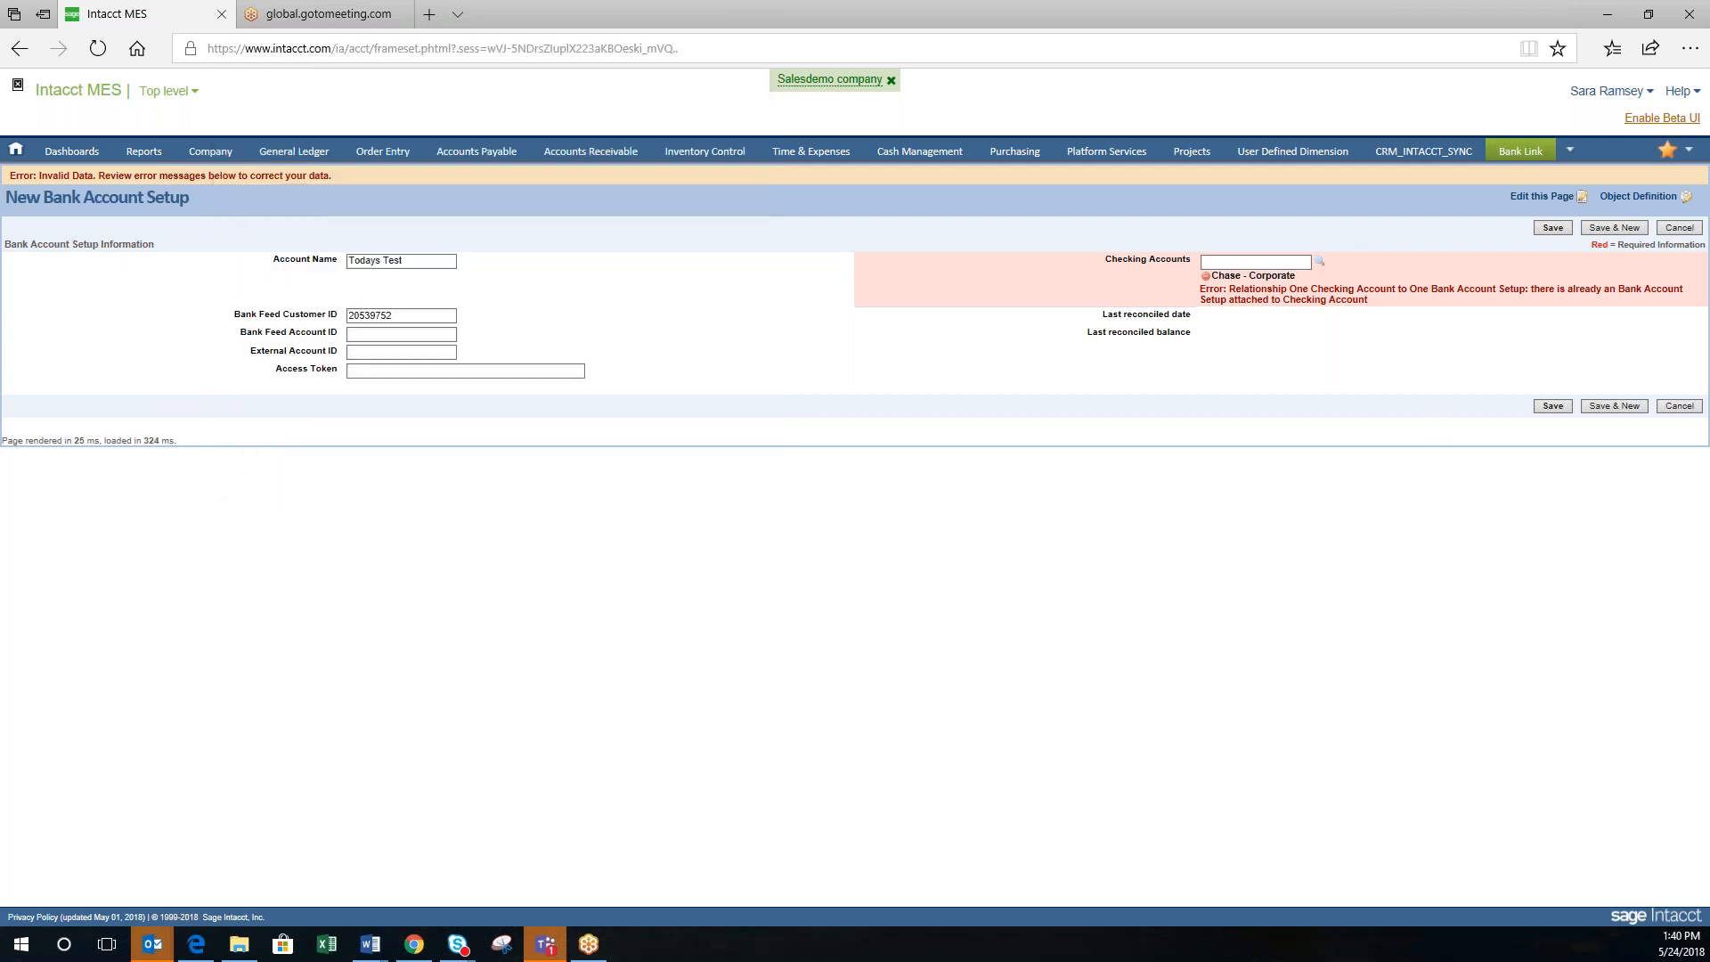
click(1548, 408)
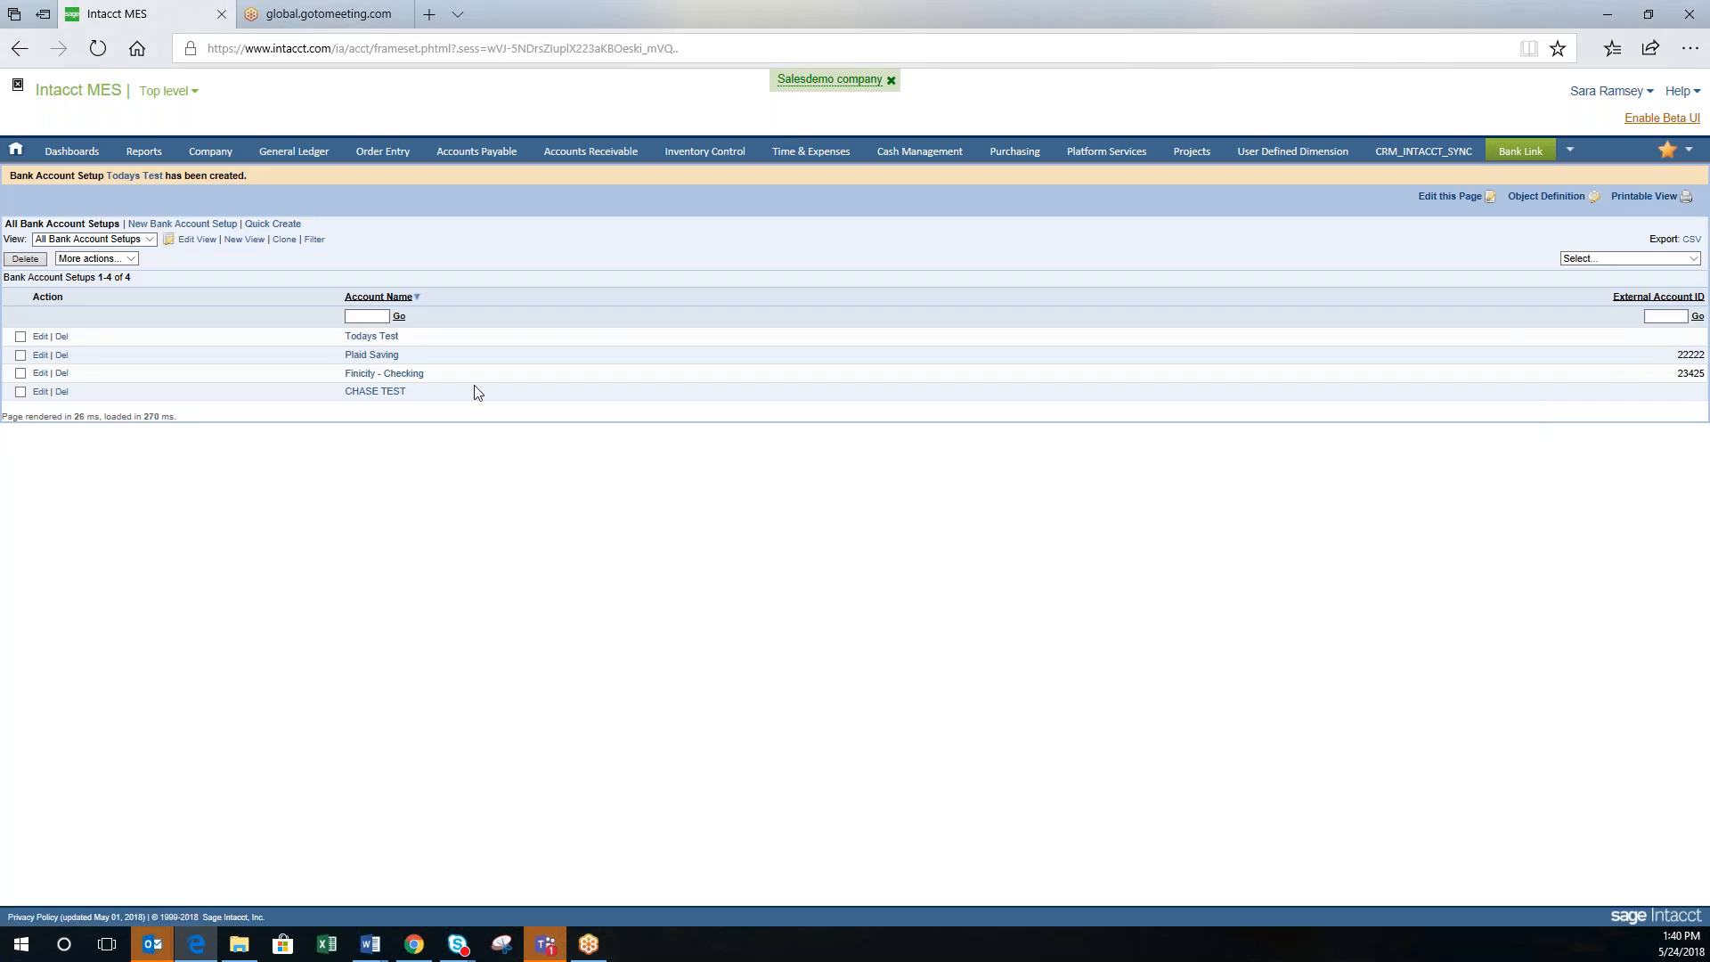
Step: Open the Todays Test record from the All Bank Account Setups list
click(392, 337)
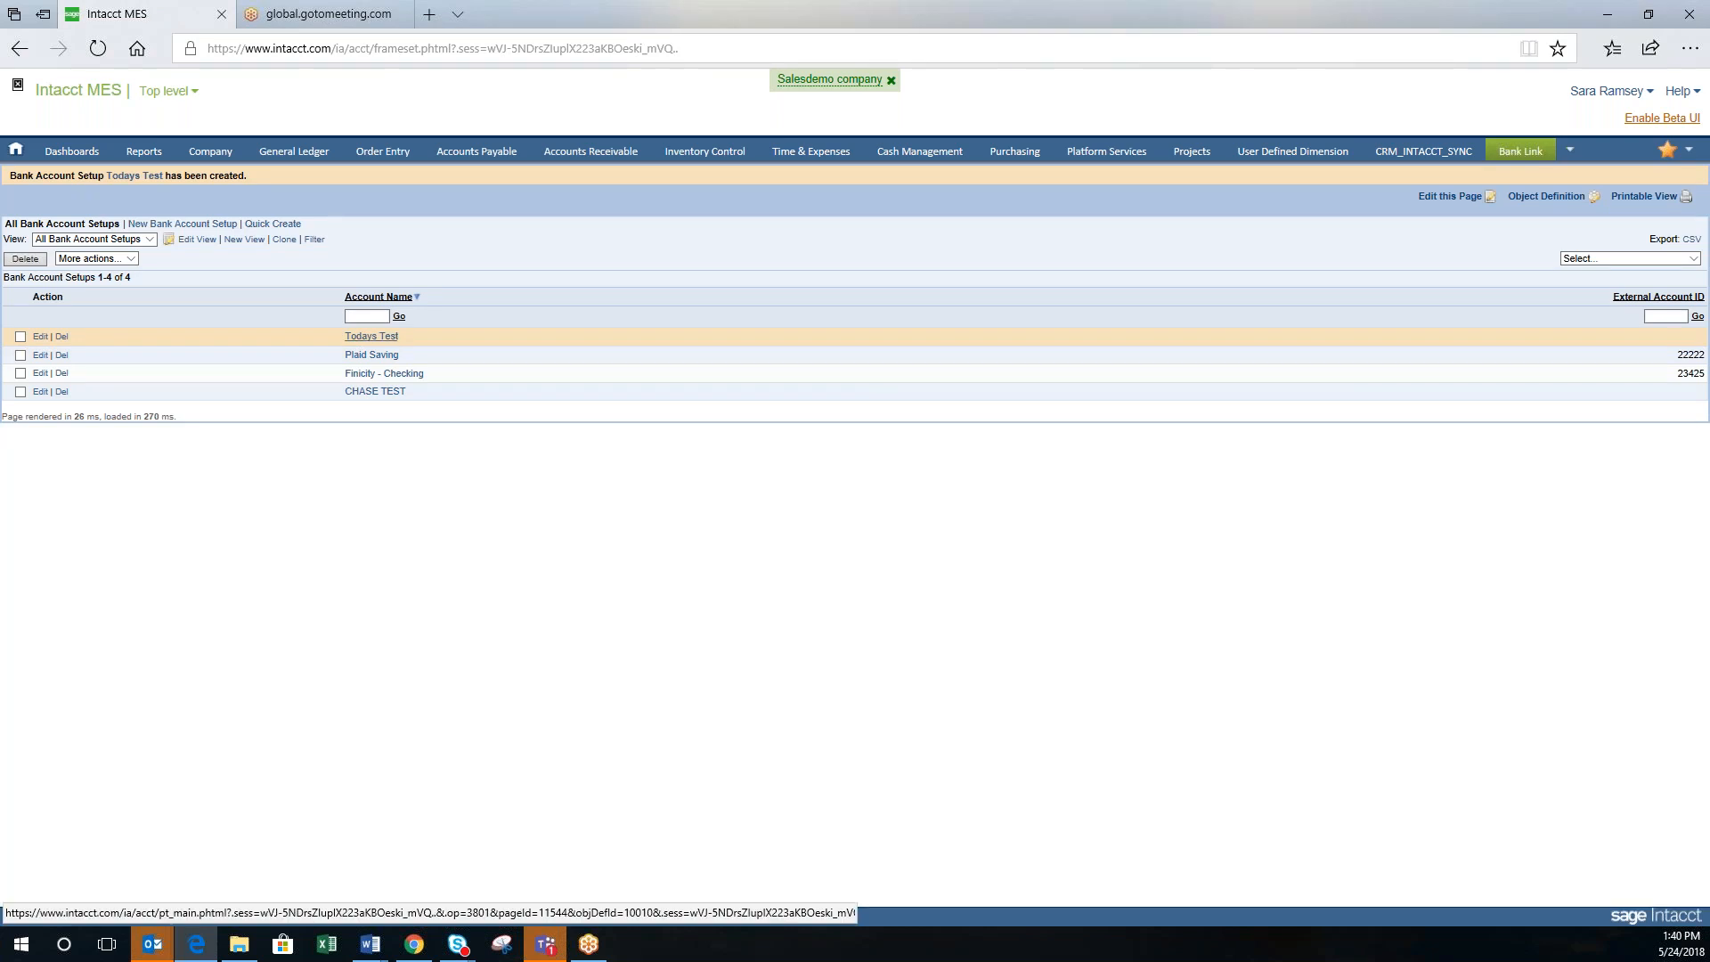
click(379, 337)
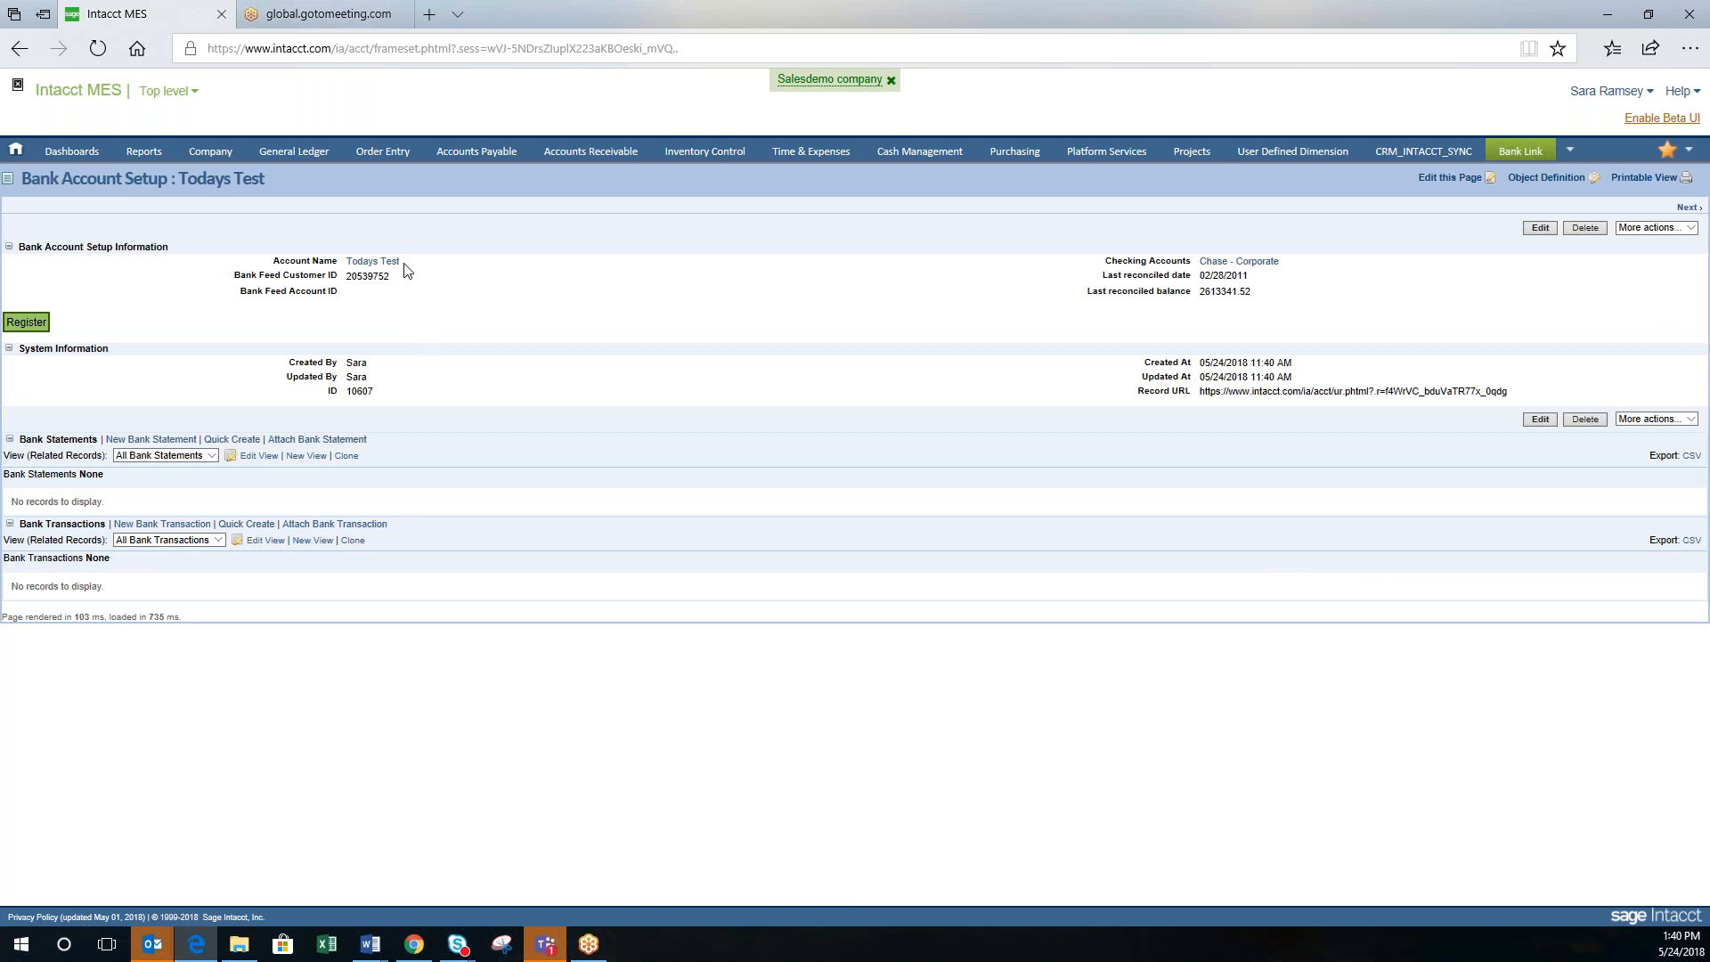
Step: Register the setup with a bank feed, accept the terms, and log in to Wells Fargo with the bank credentials
click(16, 325)
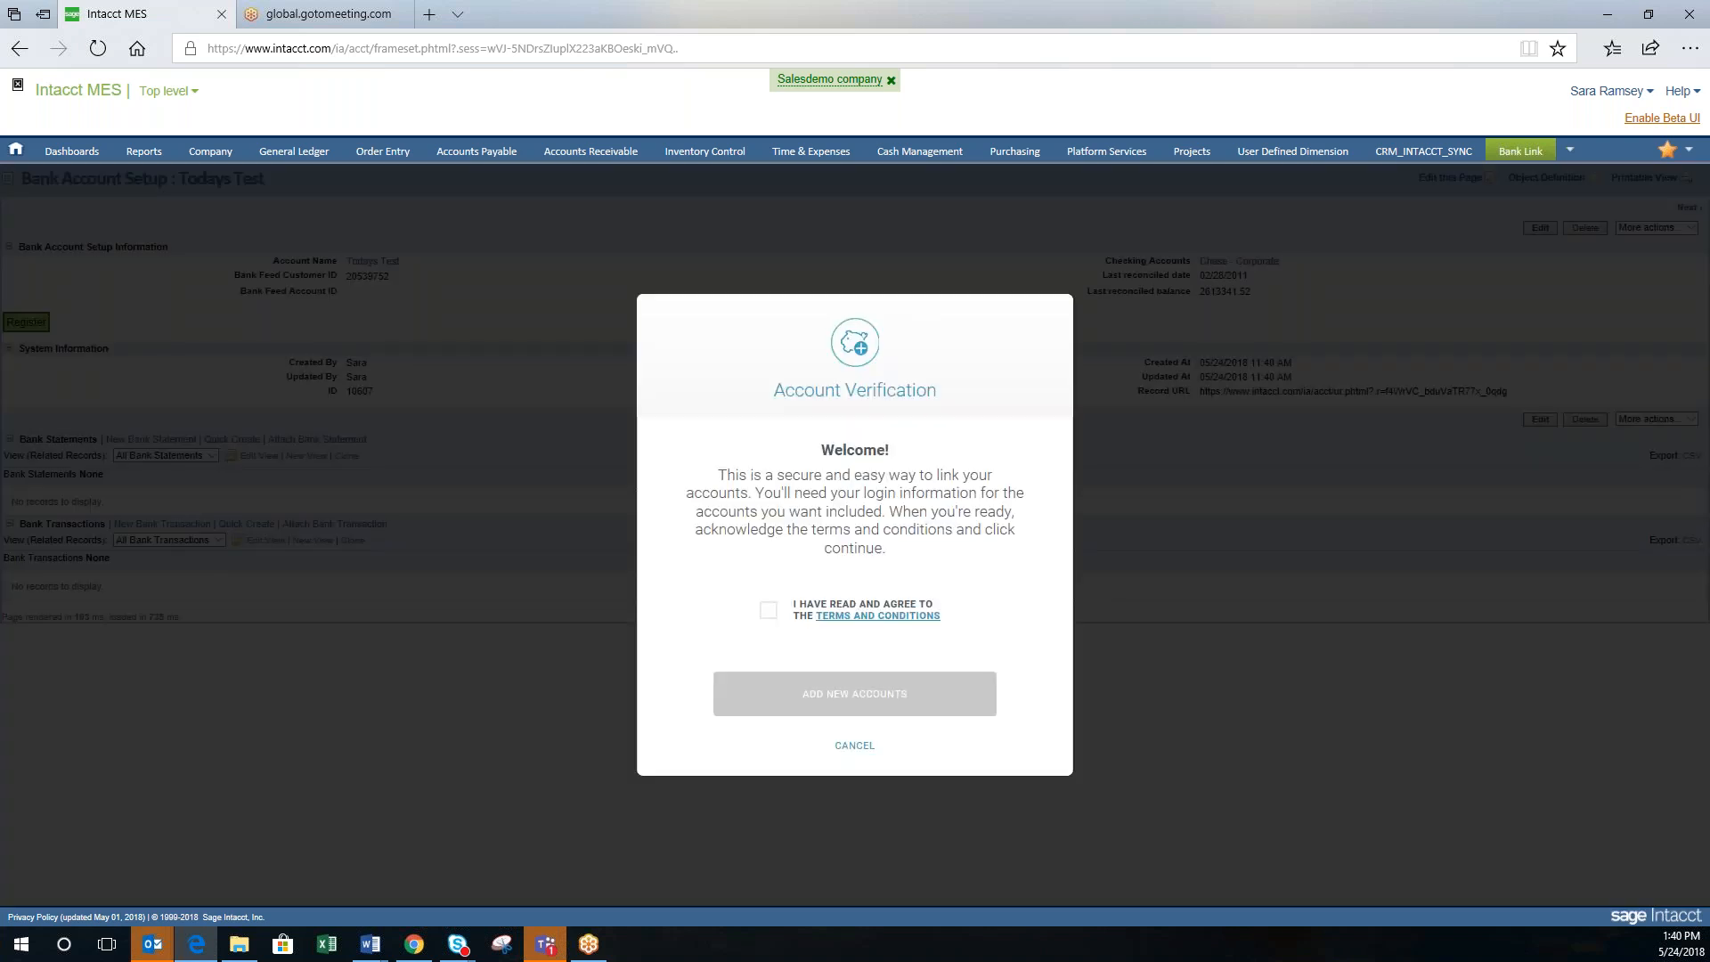
click(766, 613)
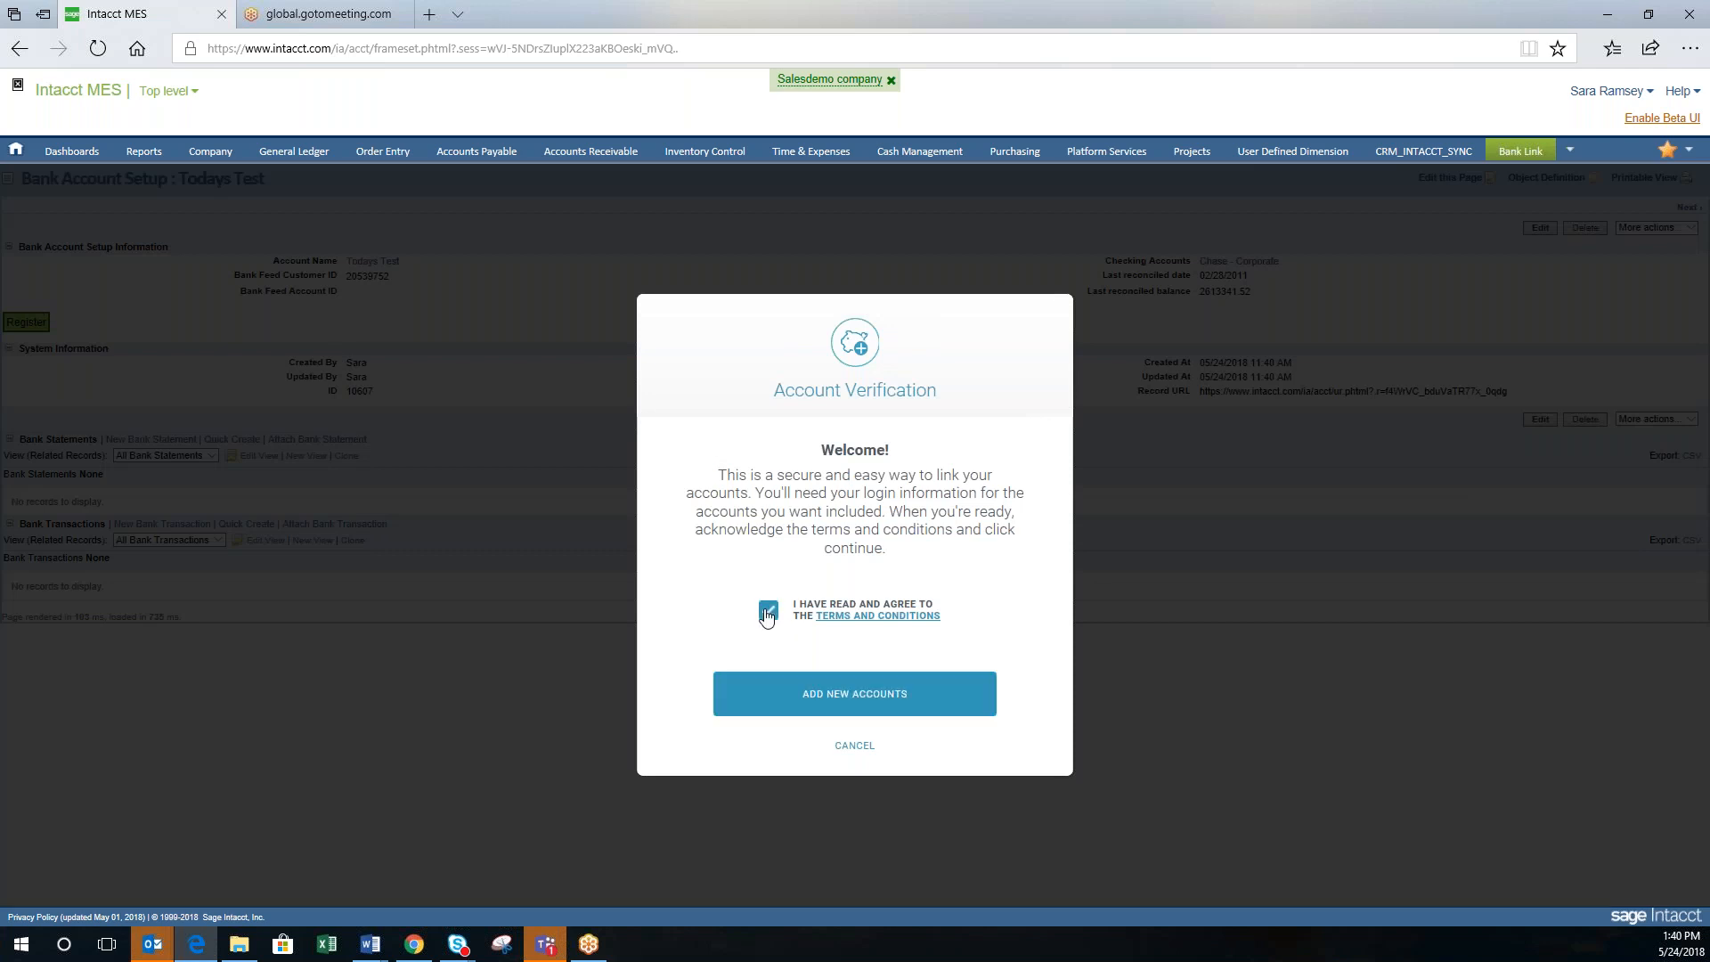
click(818, 704)
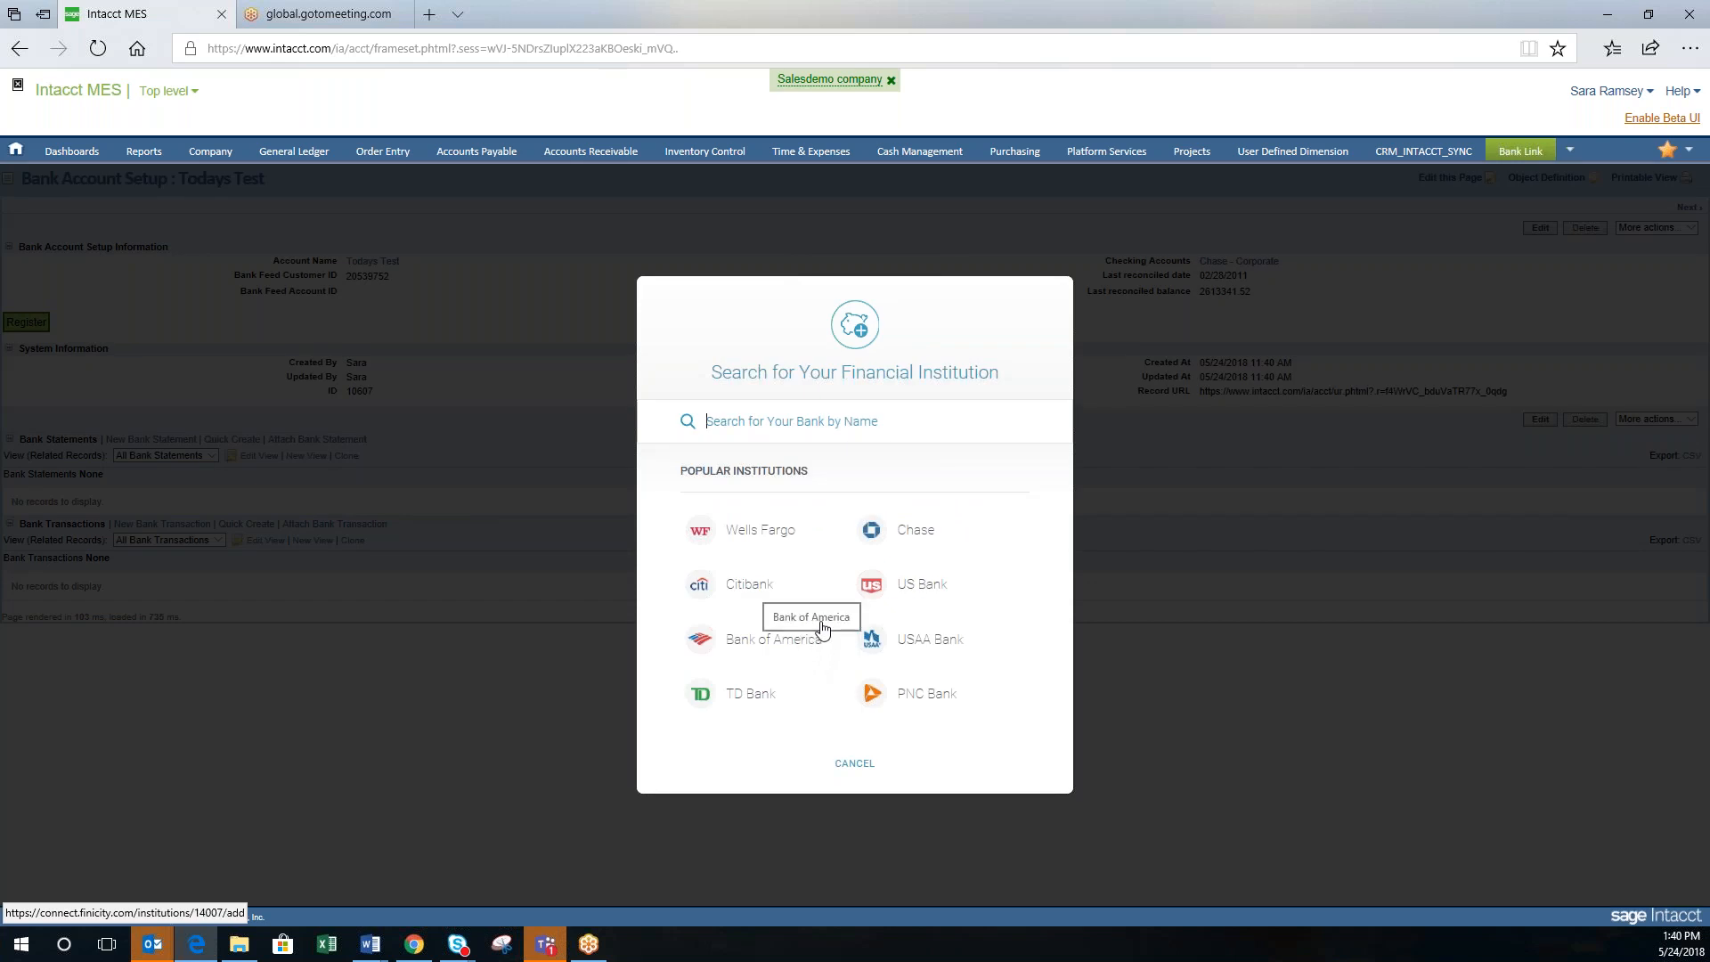
click(743, 535)
text(natergator)
key(Tab)
text(••••••)
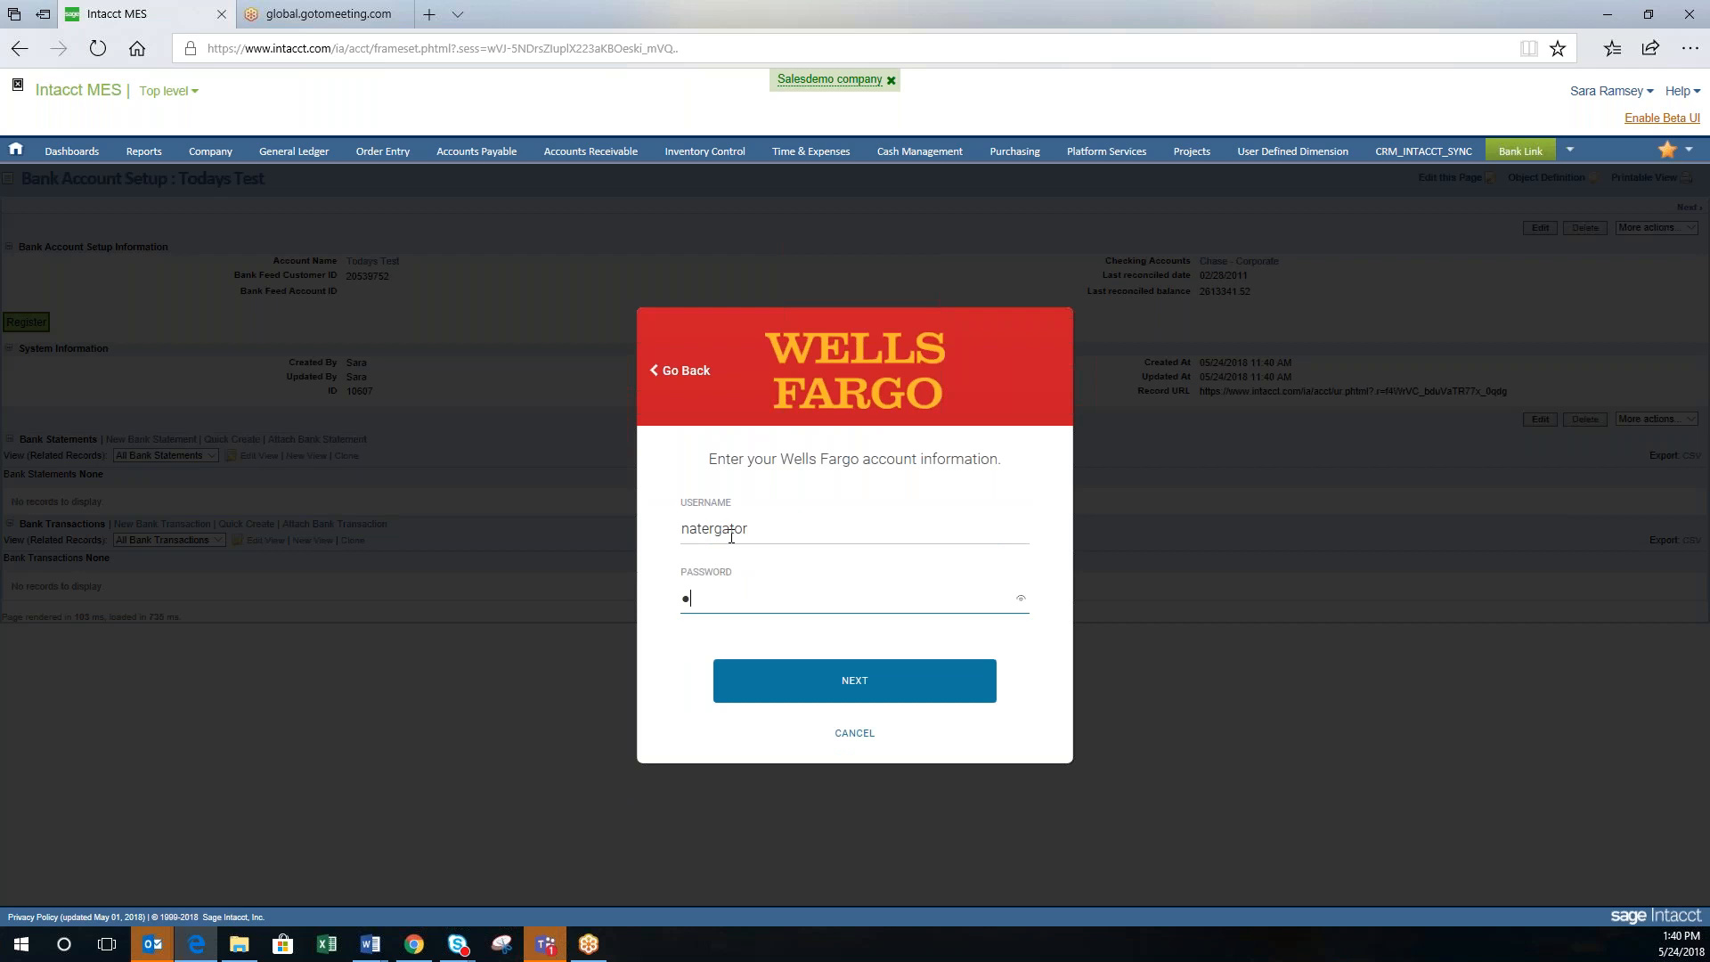
text(••••)
key(Return)
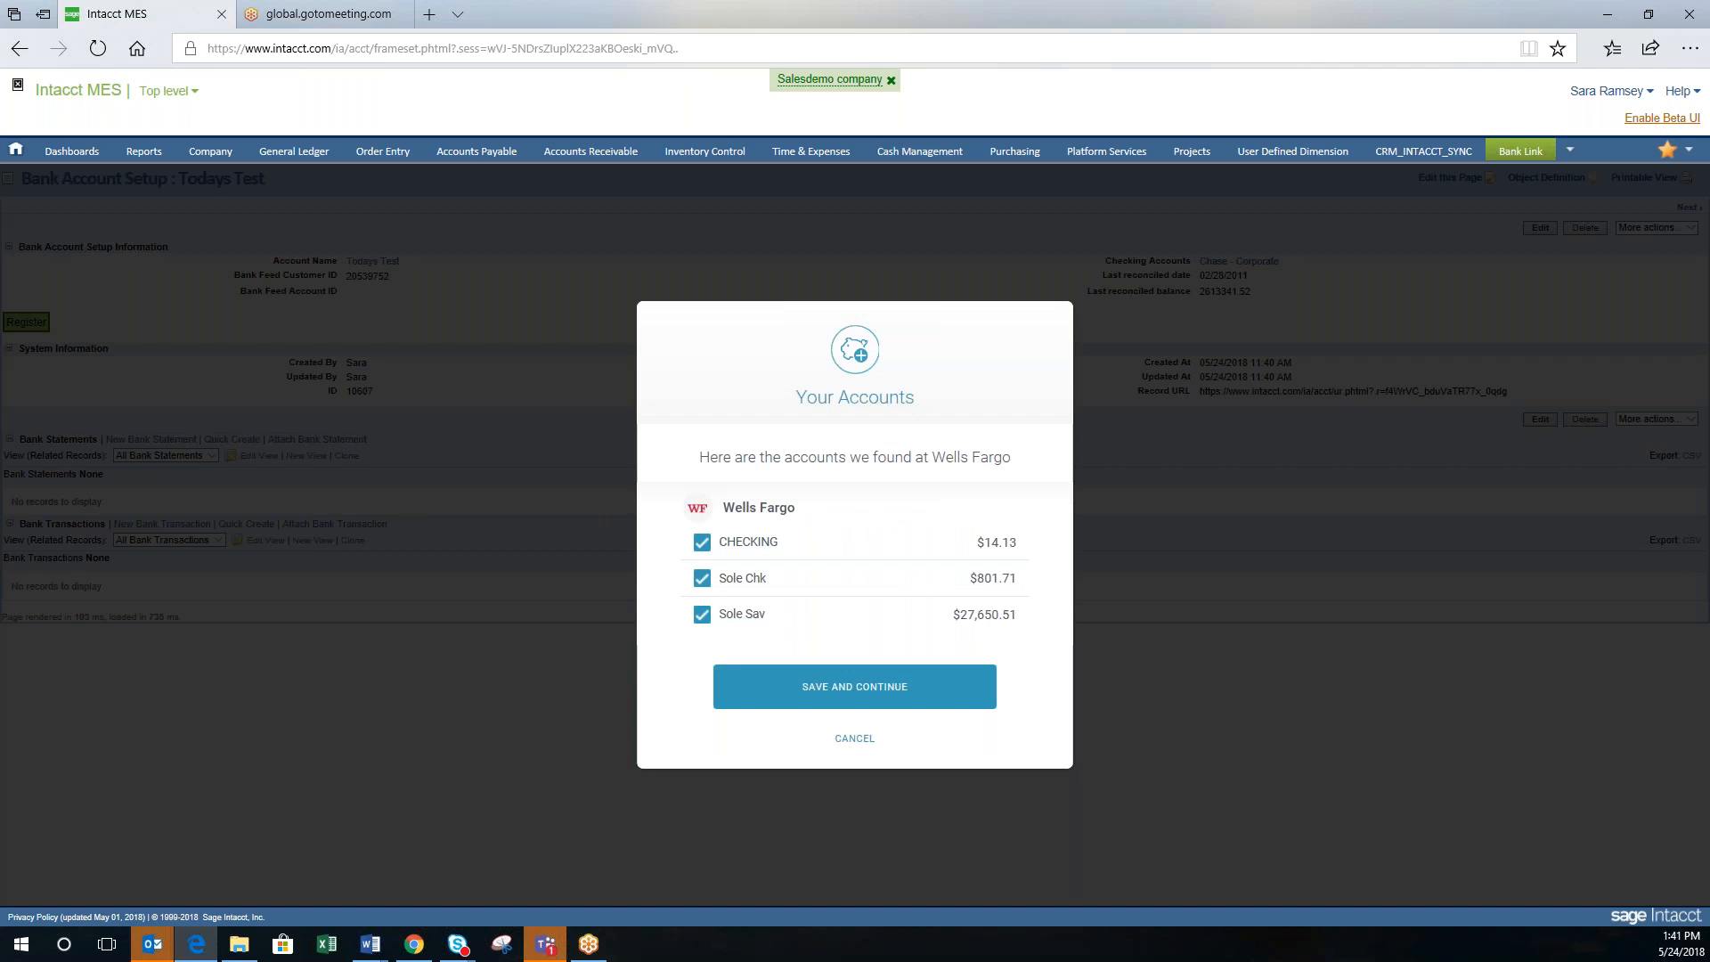
Step: Share only the Sole Chk account, excluding CHECKING and Sole Sav, and finish linking
click(702, 550)
click(702, 622)
click(780, 688)
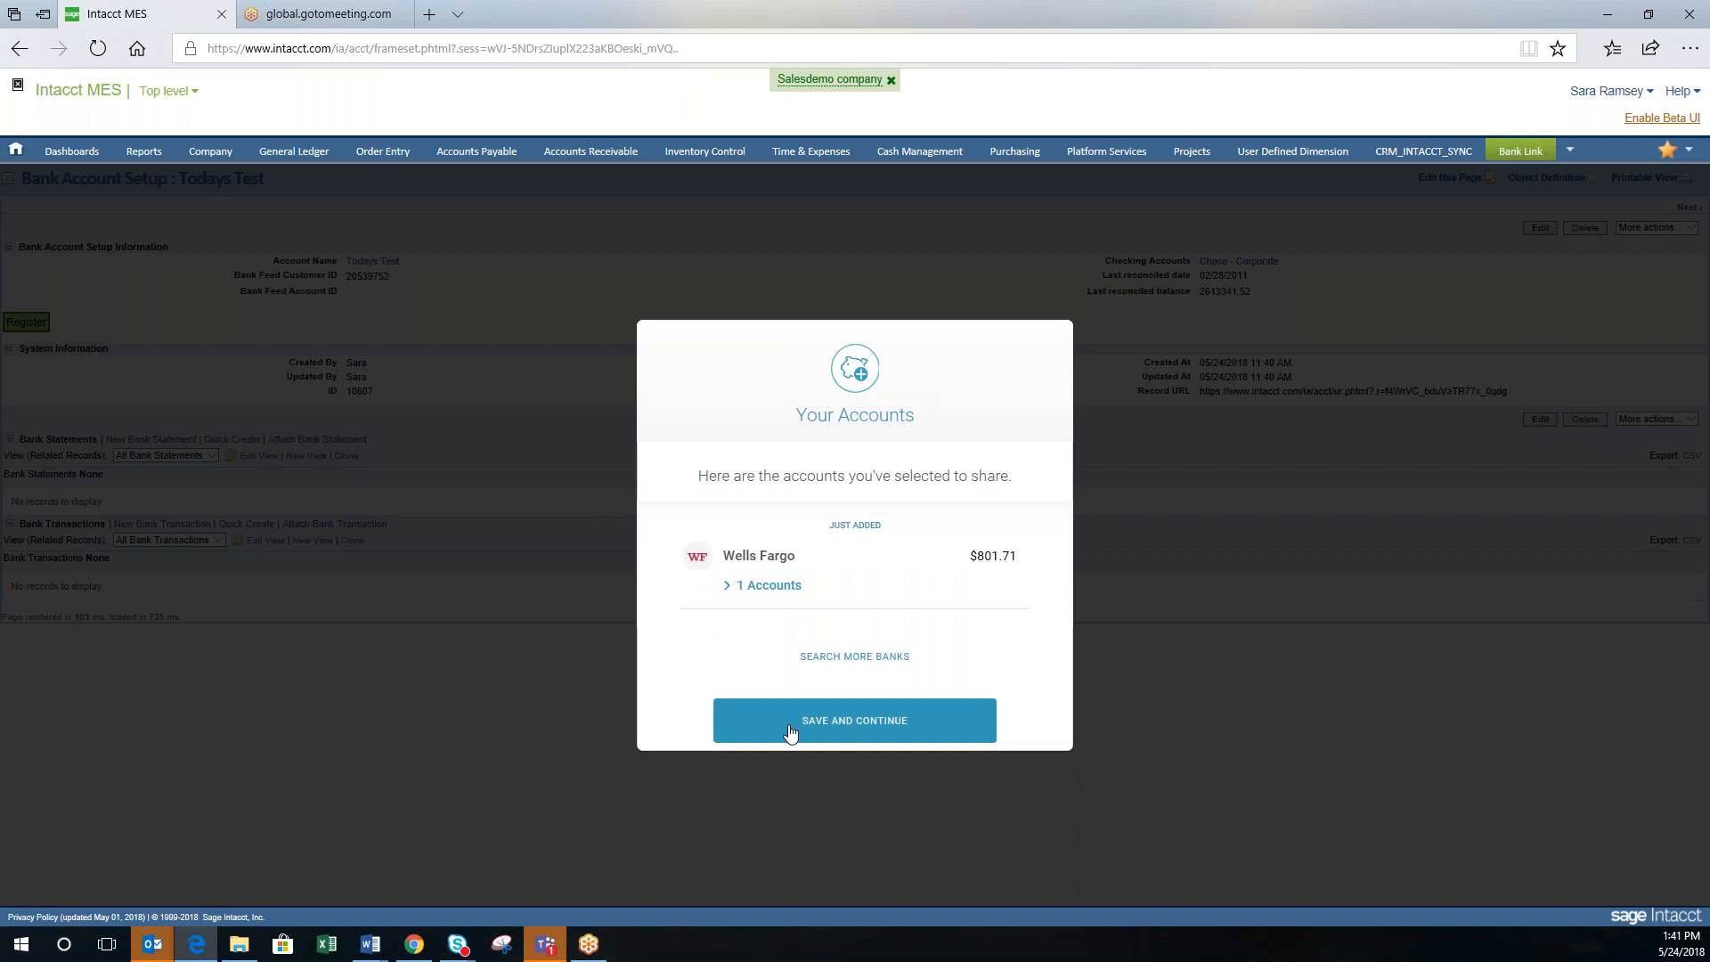
click(790, 733)
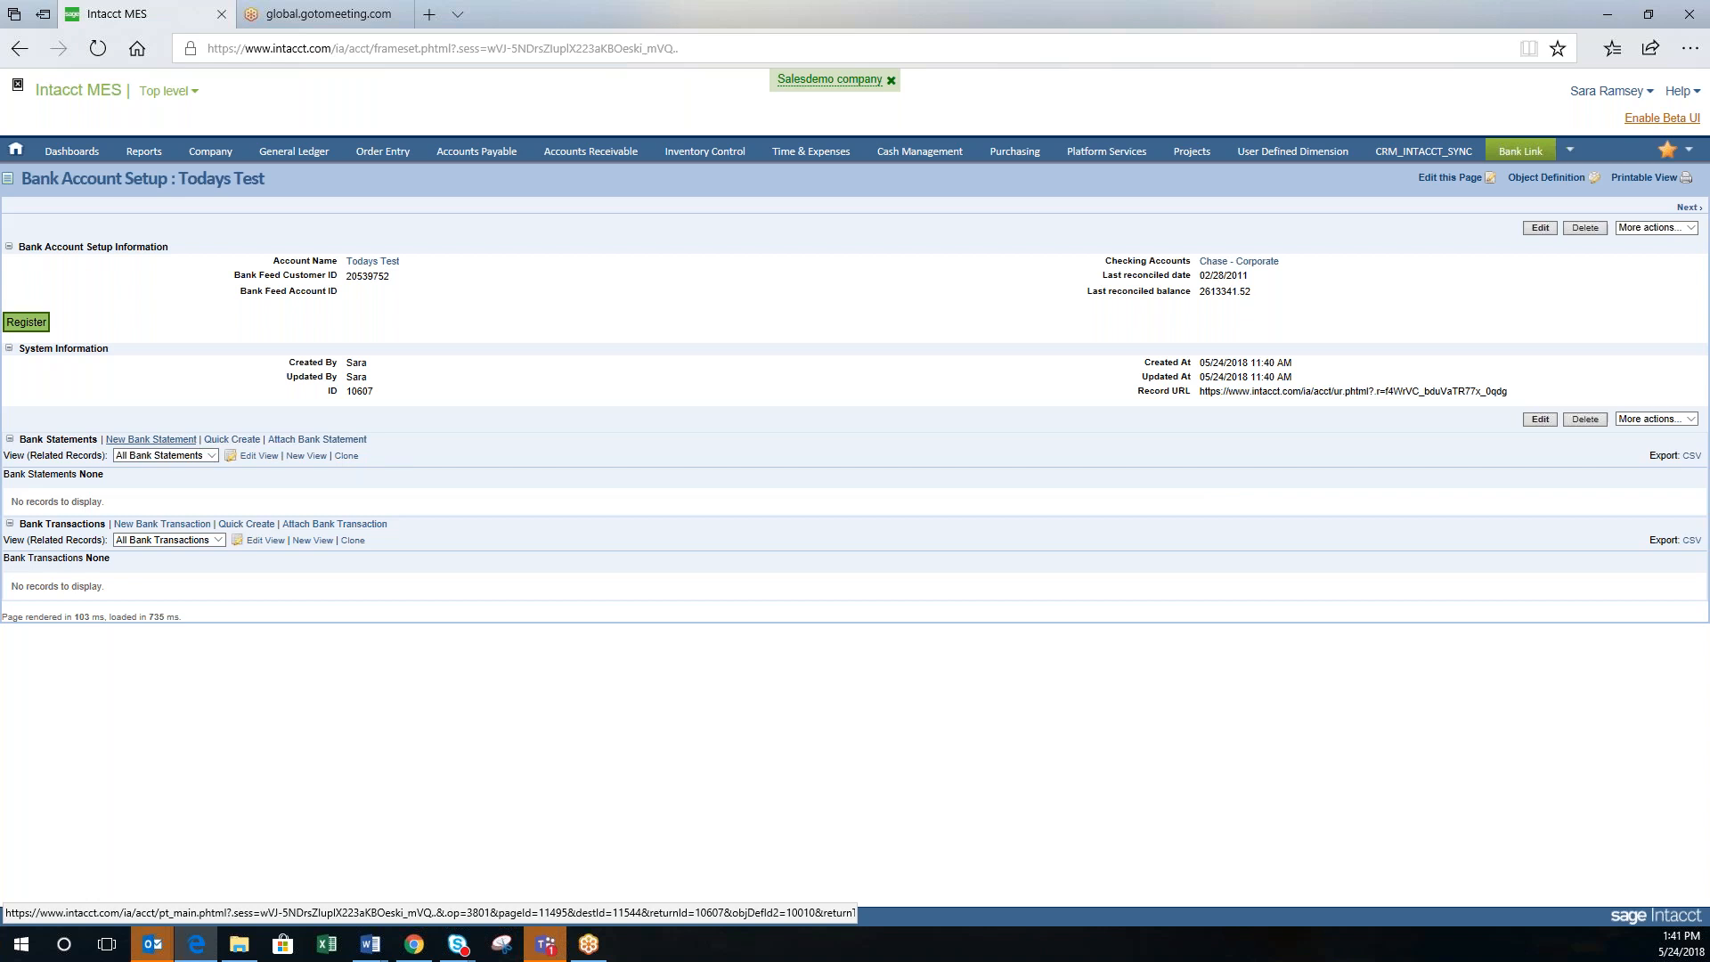
Step: Start a new bank statement for Todays Test and dismiss the statement name suggestions
click(151, 439)
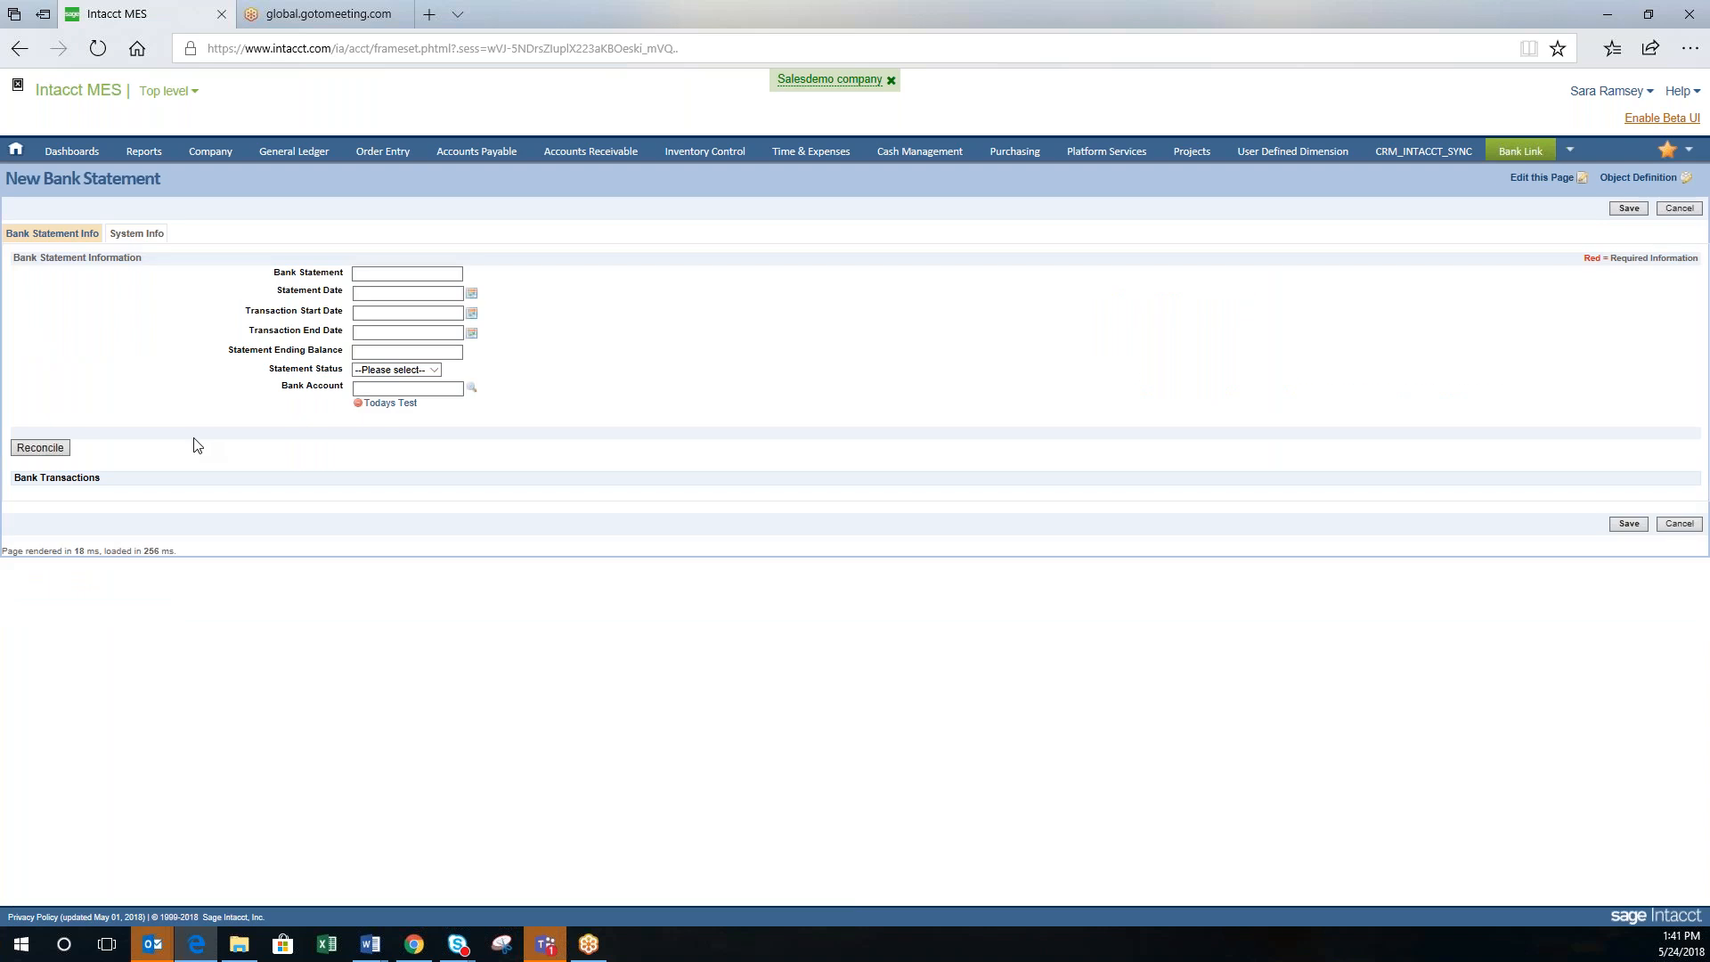
click(399, 274)
click(399, 275)
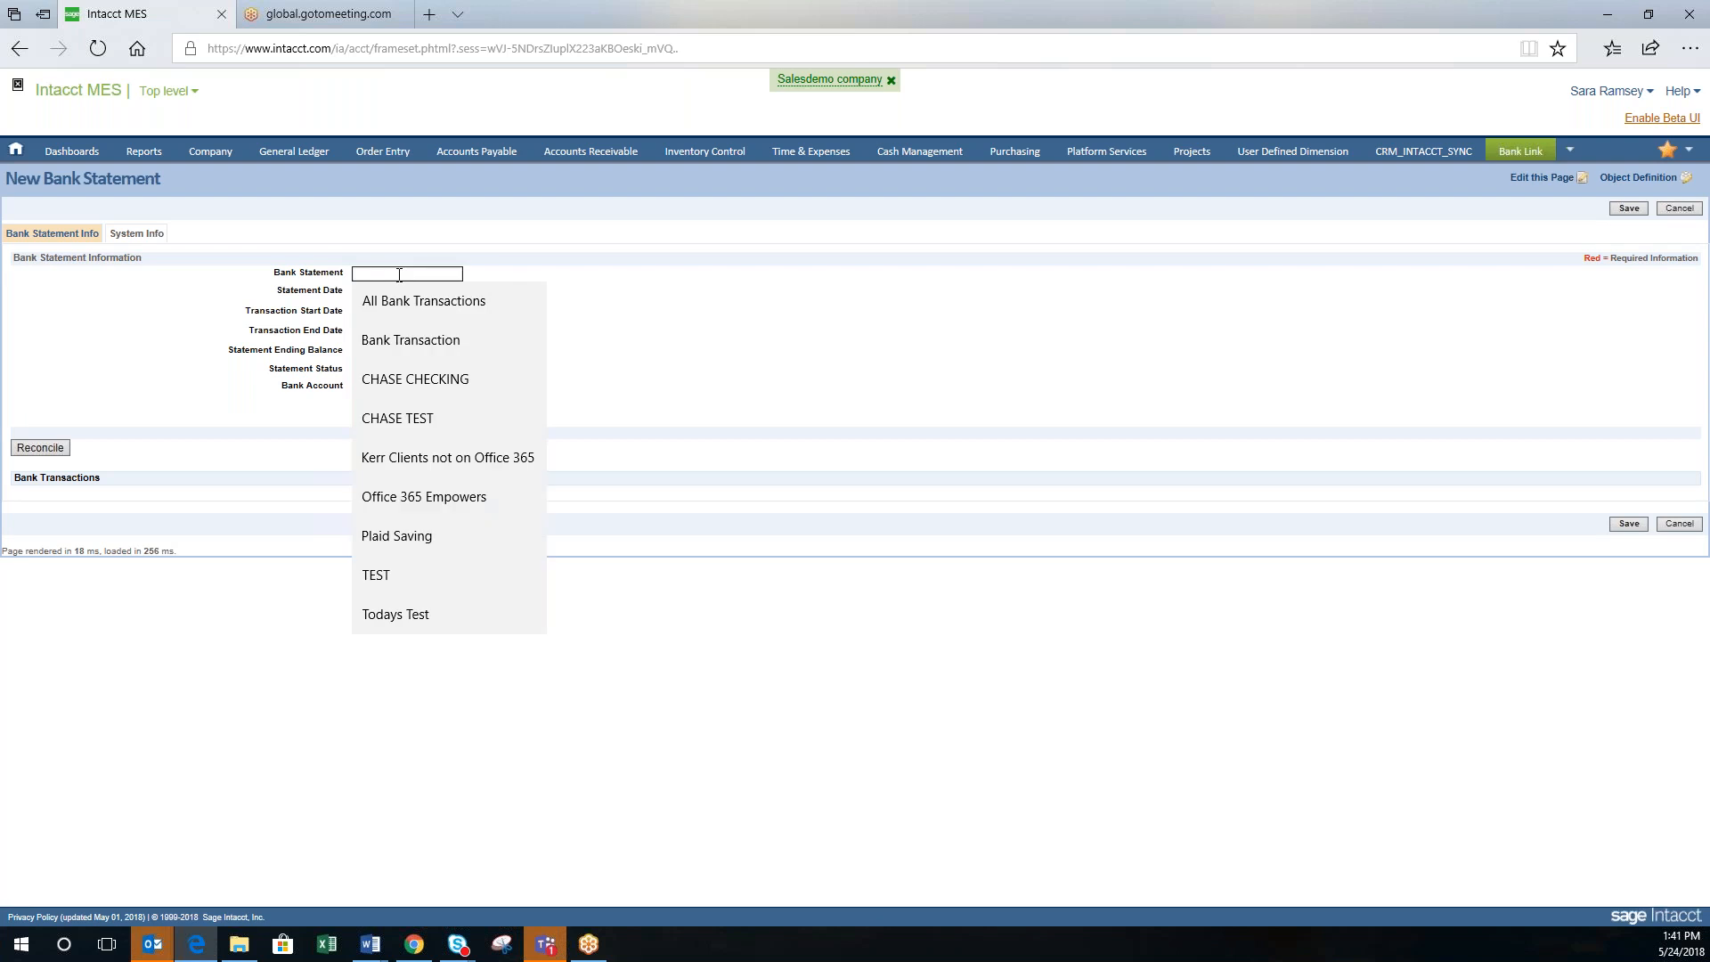
key(Escape)
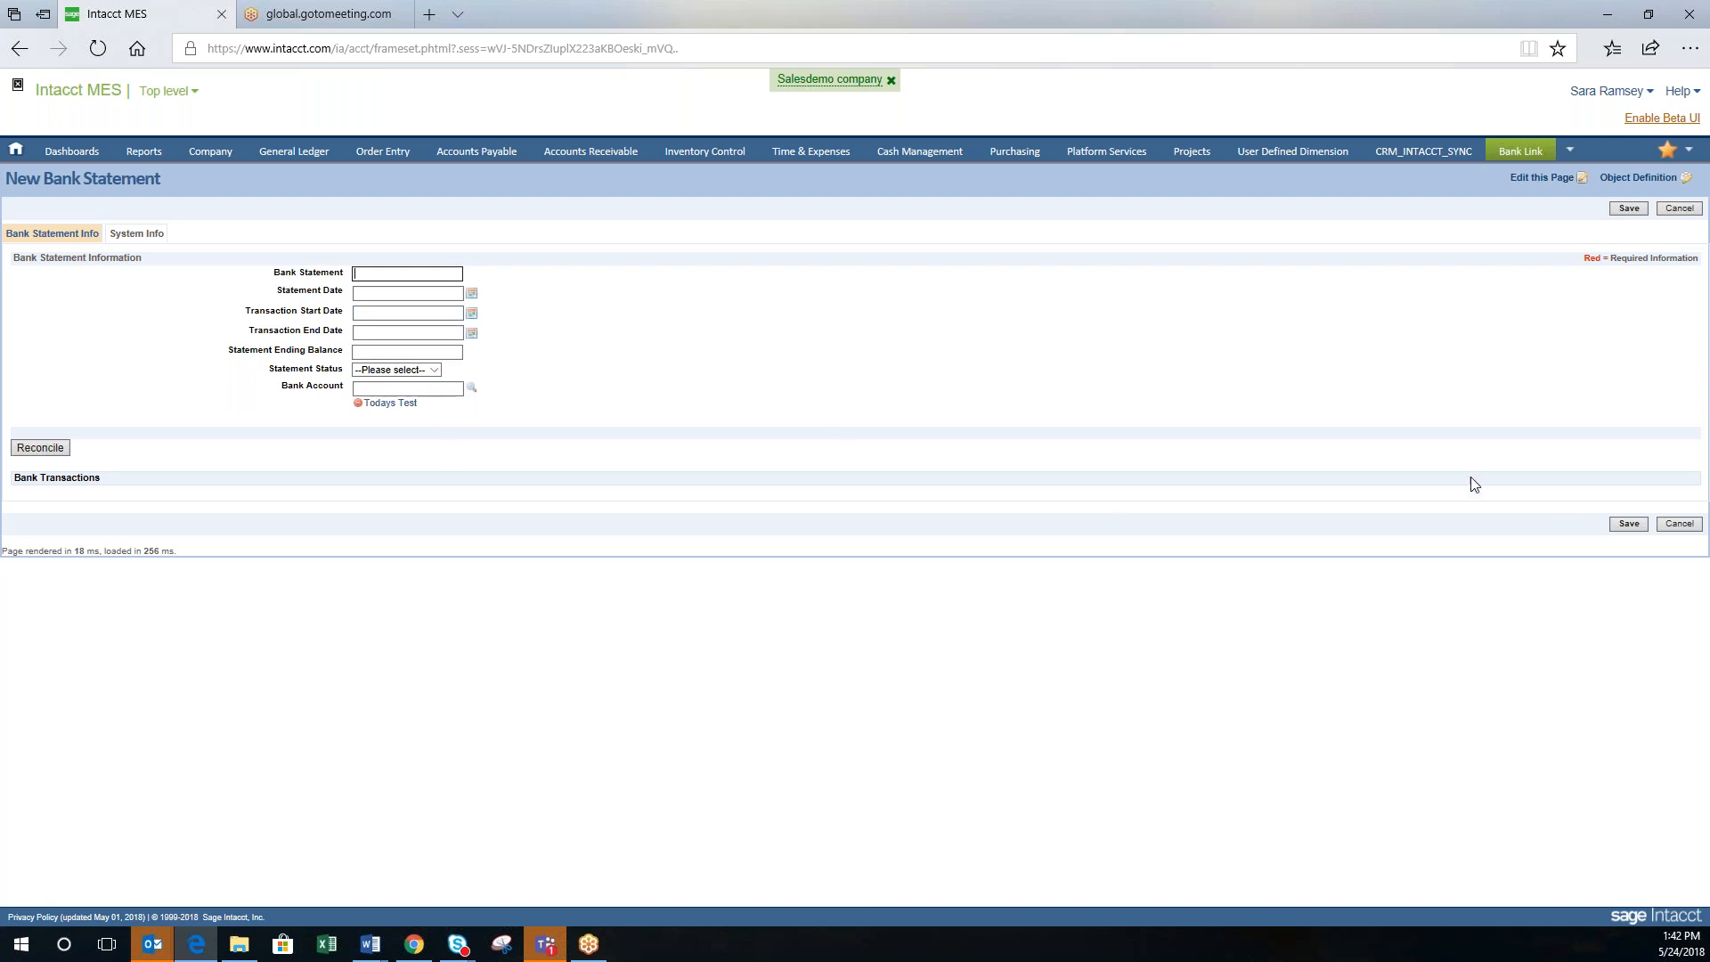
Step: Cancel the new statement and open Bank Statements from the Bank Link menu
click(1678, 525)
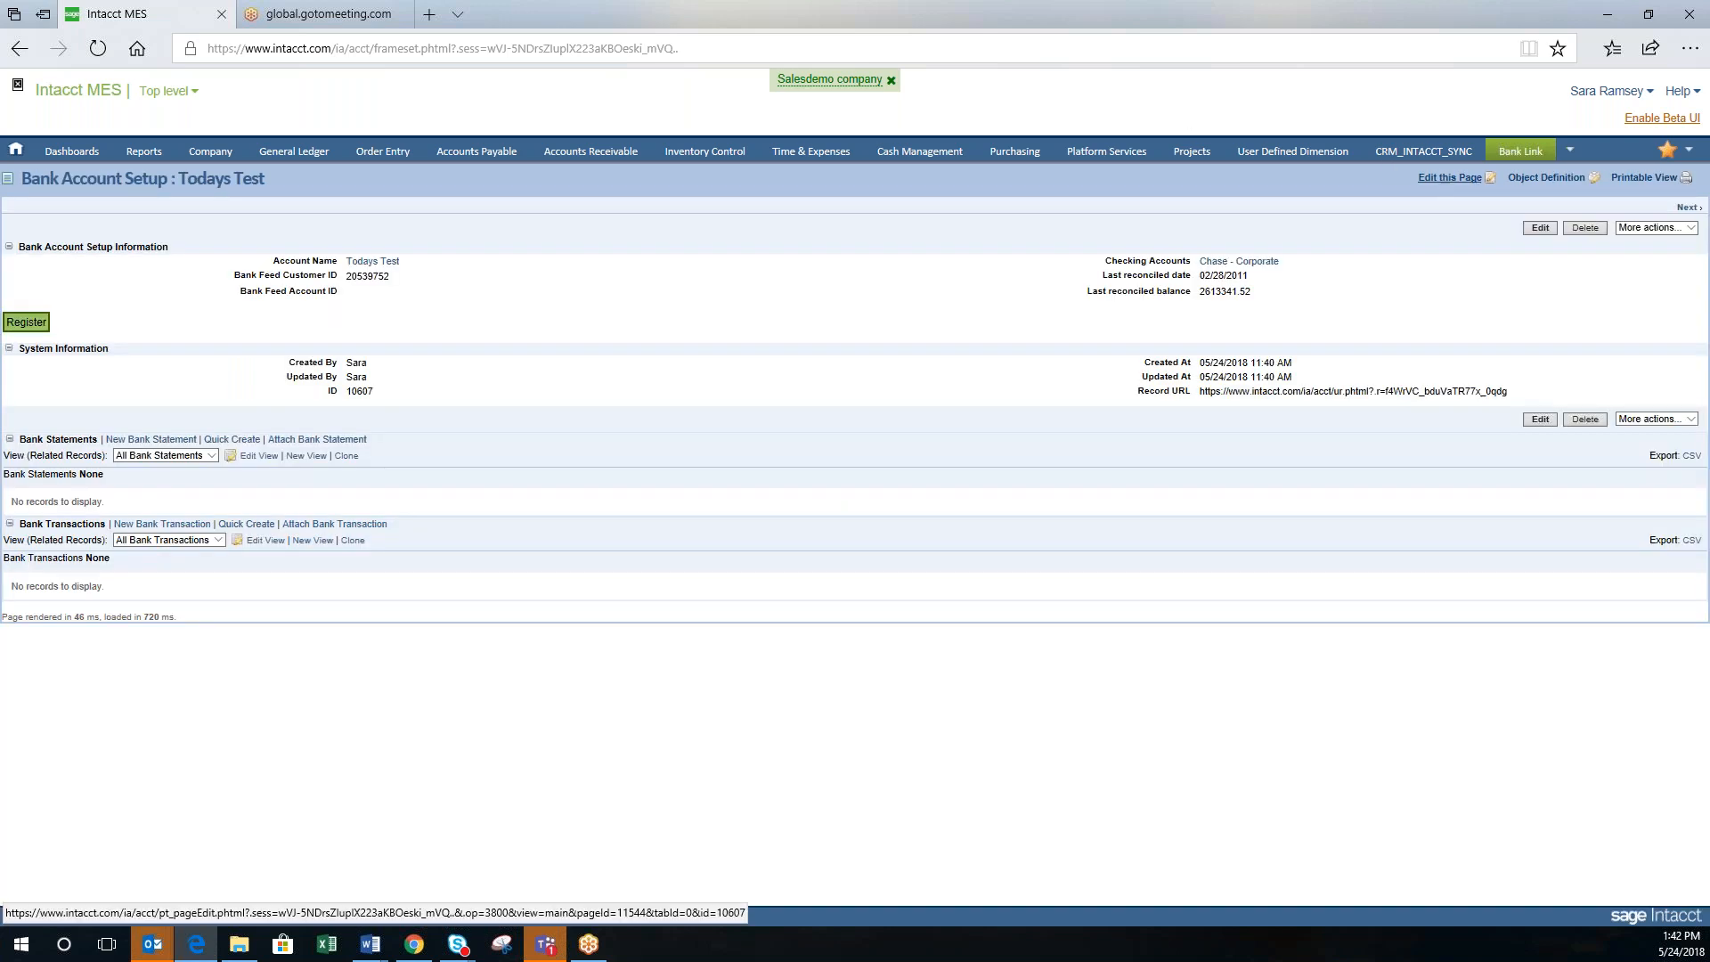
mouse_move(1509, 152)
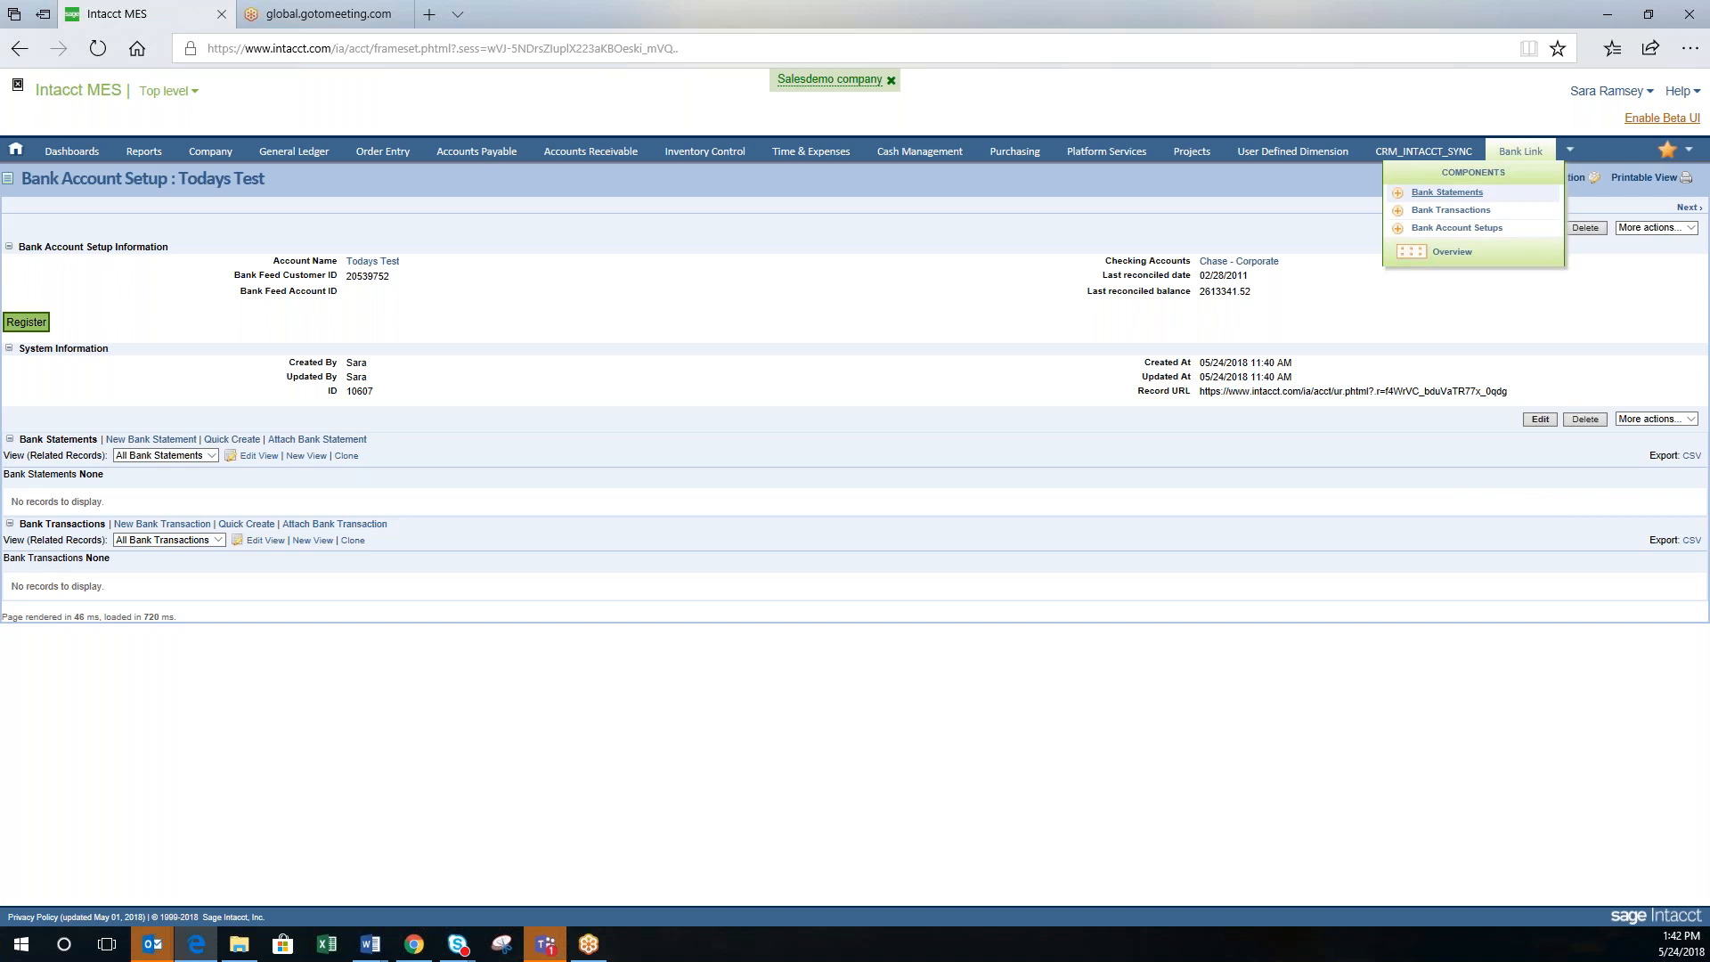
click(1447, 192)
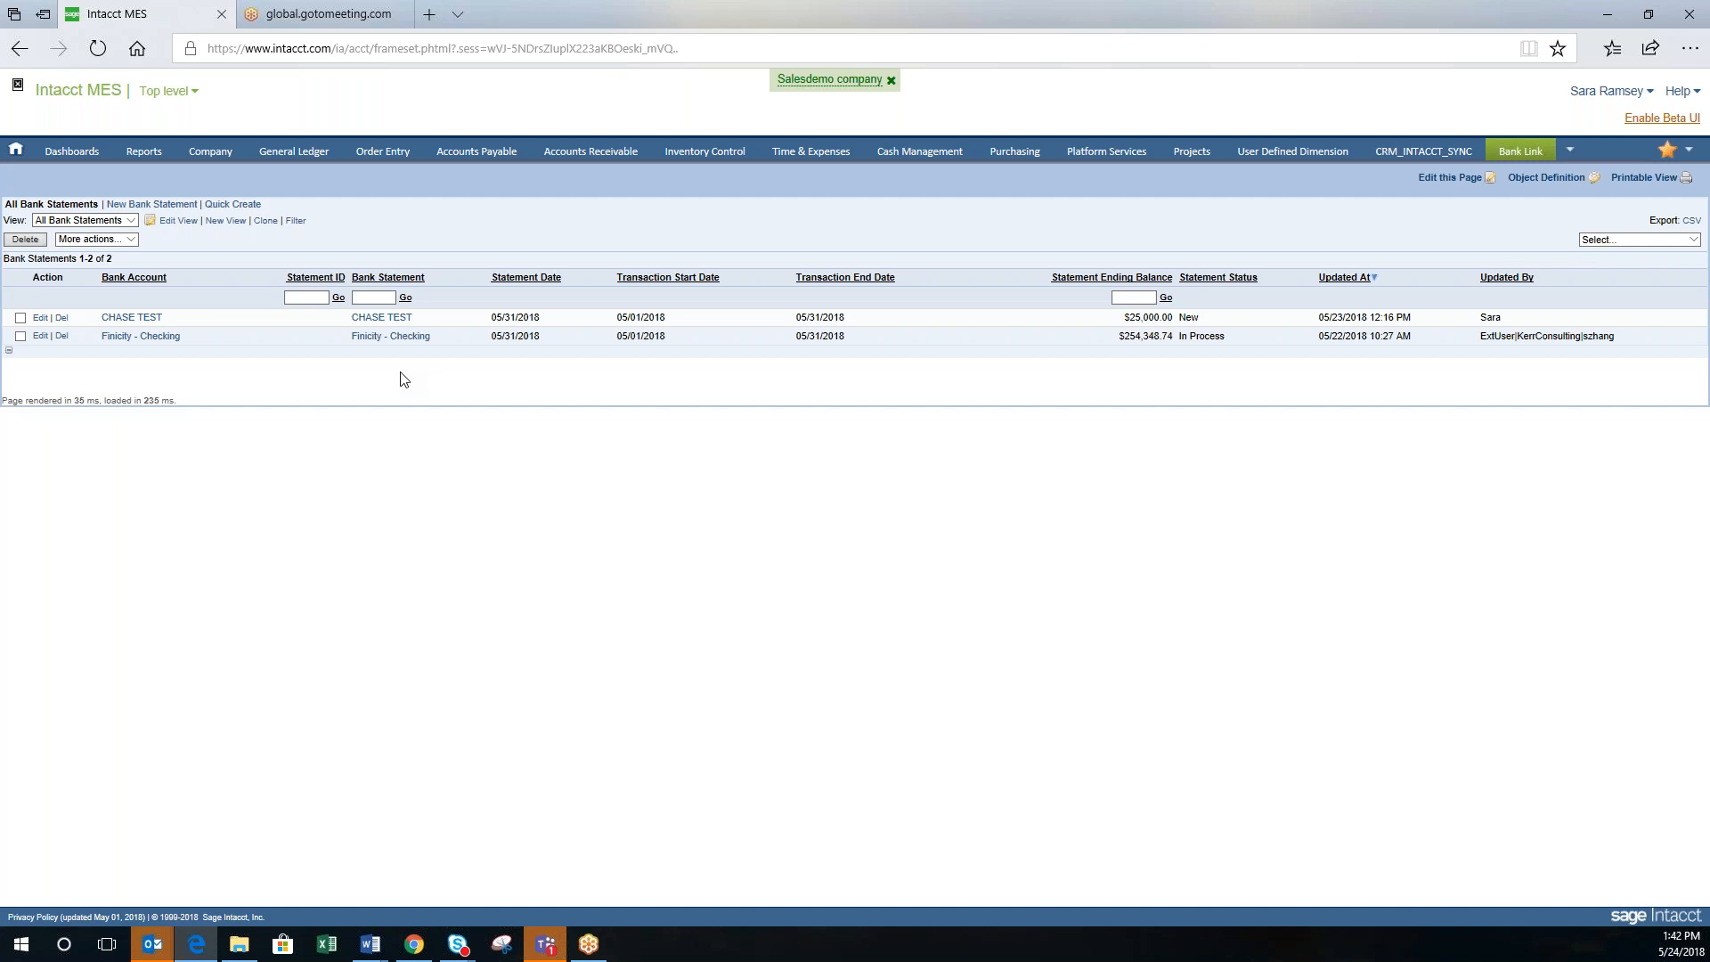
Step: Open the CHASE TEST statement to see its $25,000.00 ending balance and New status
click(398, 321)
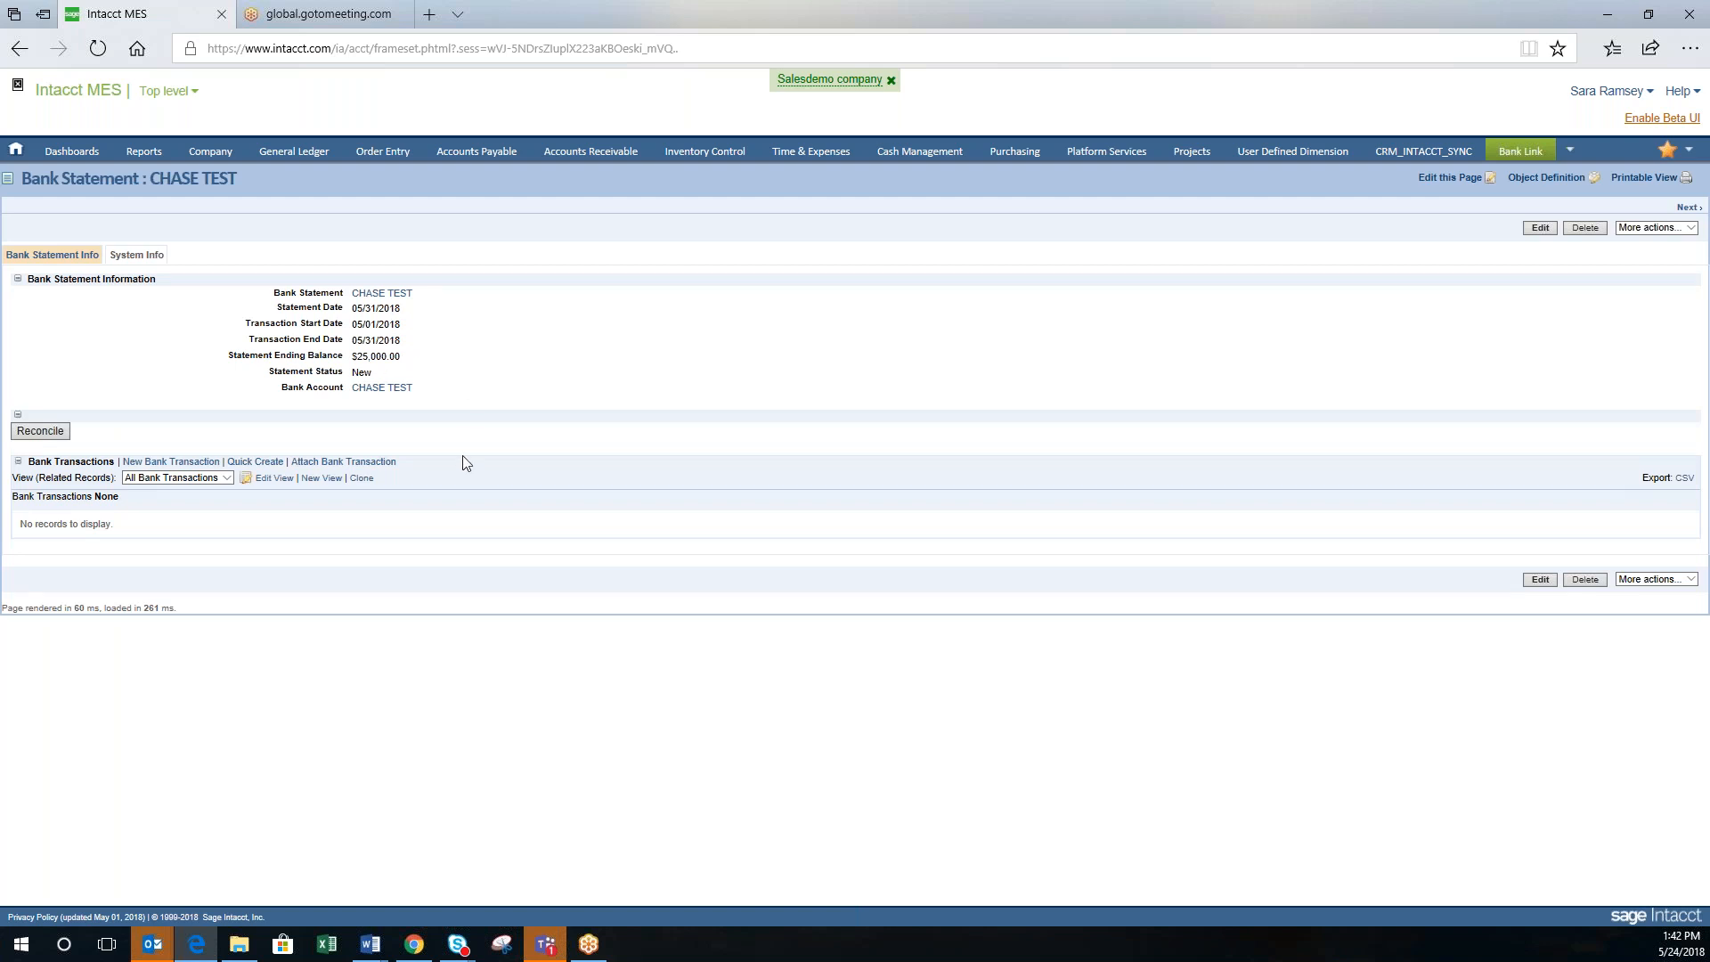
click(40, 431)
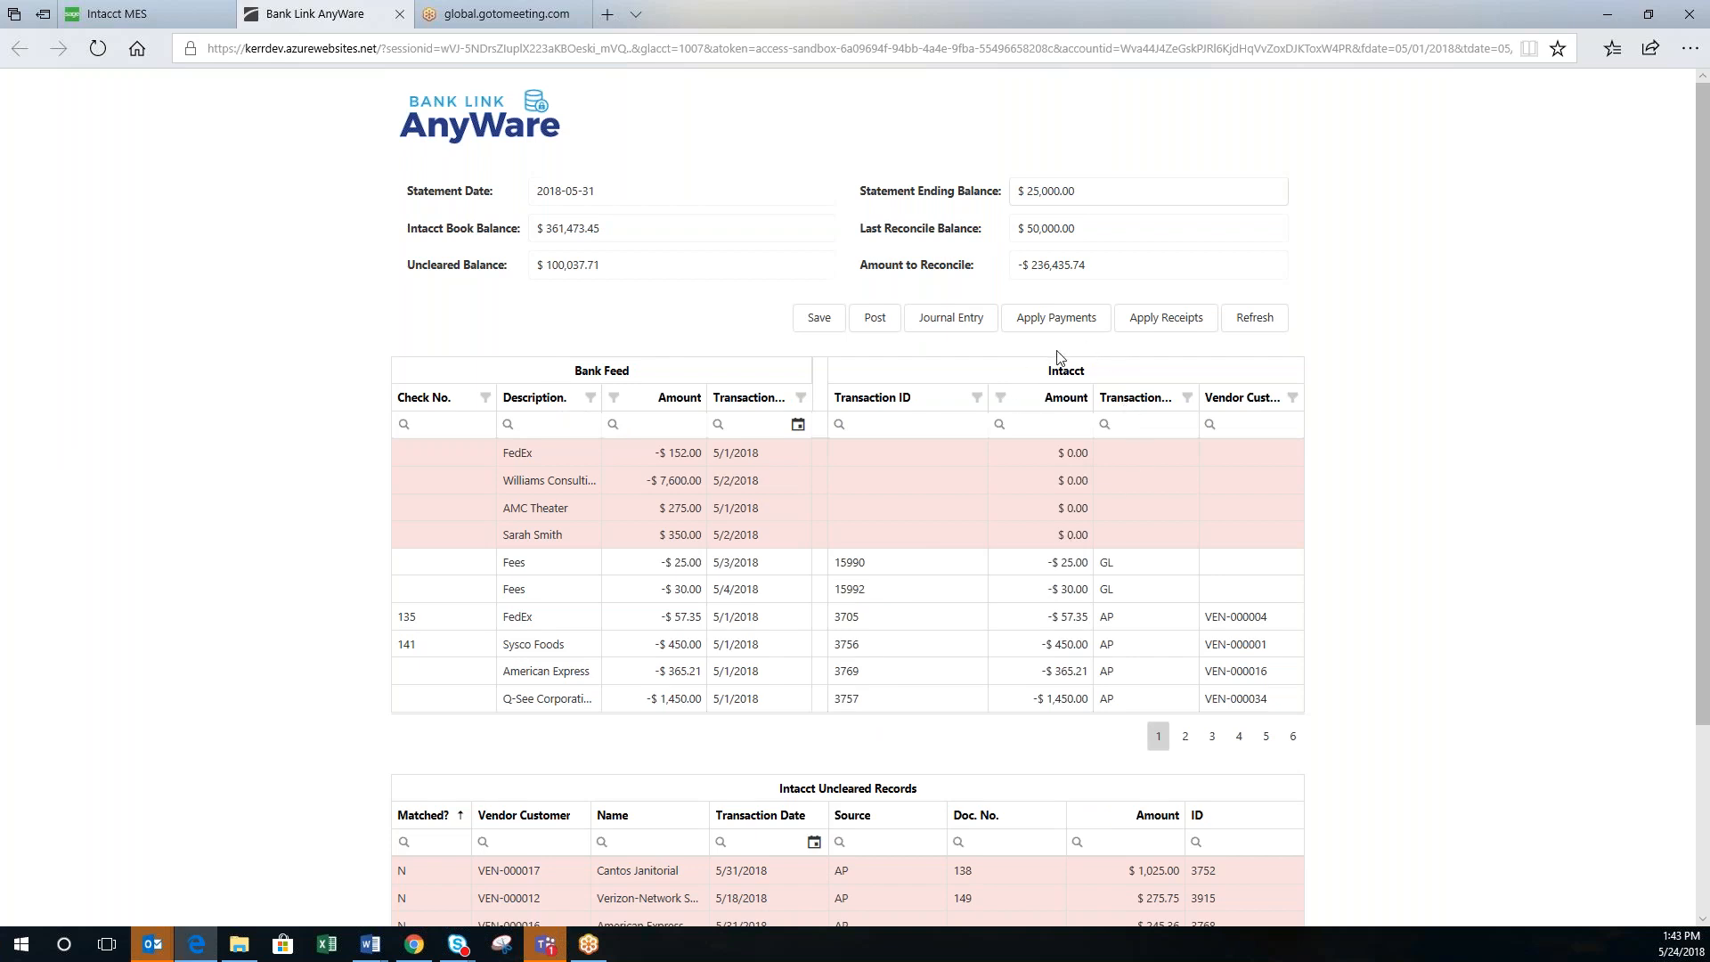
click(452, 452)
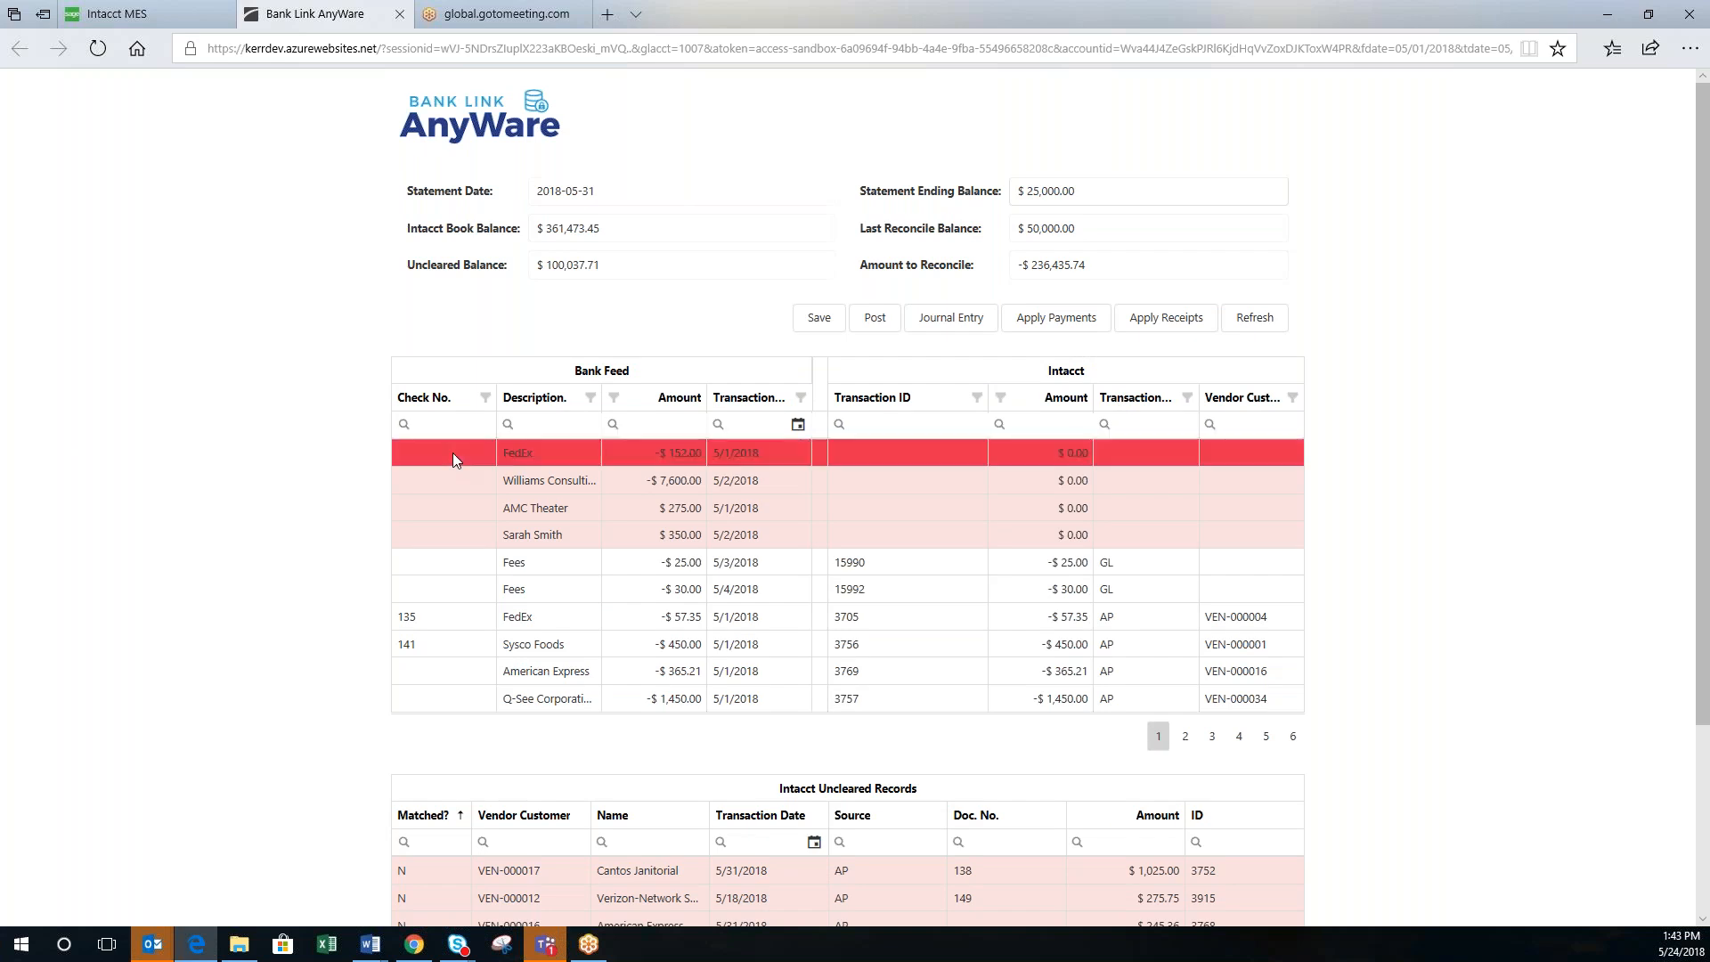
click(451, 490)
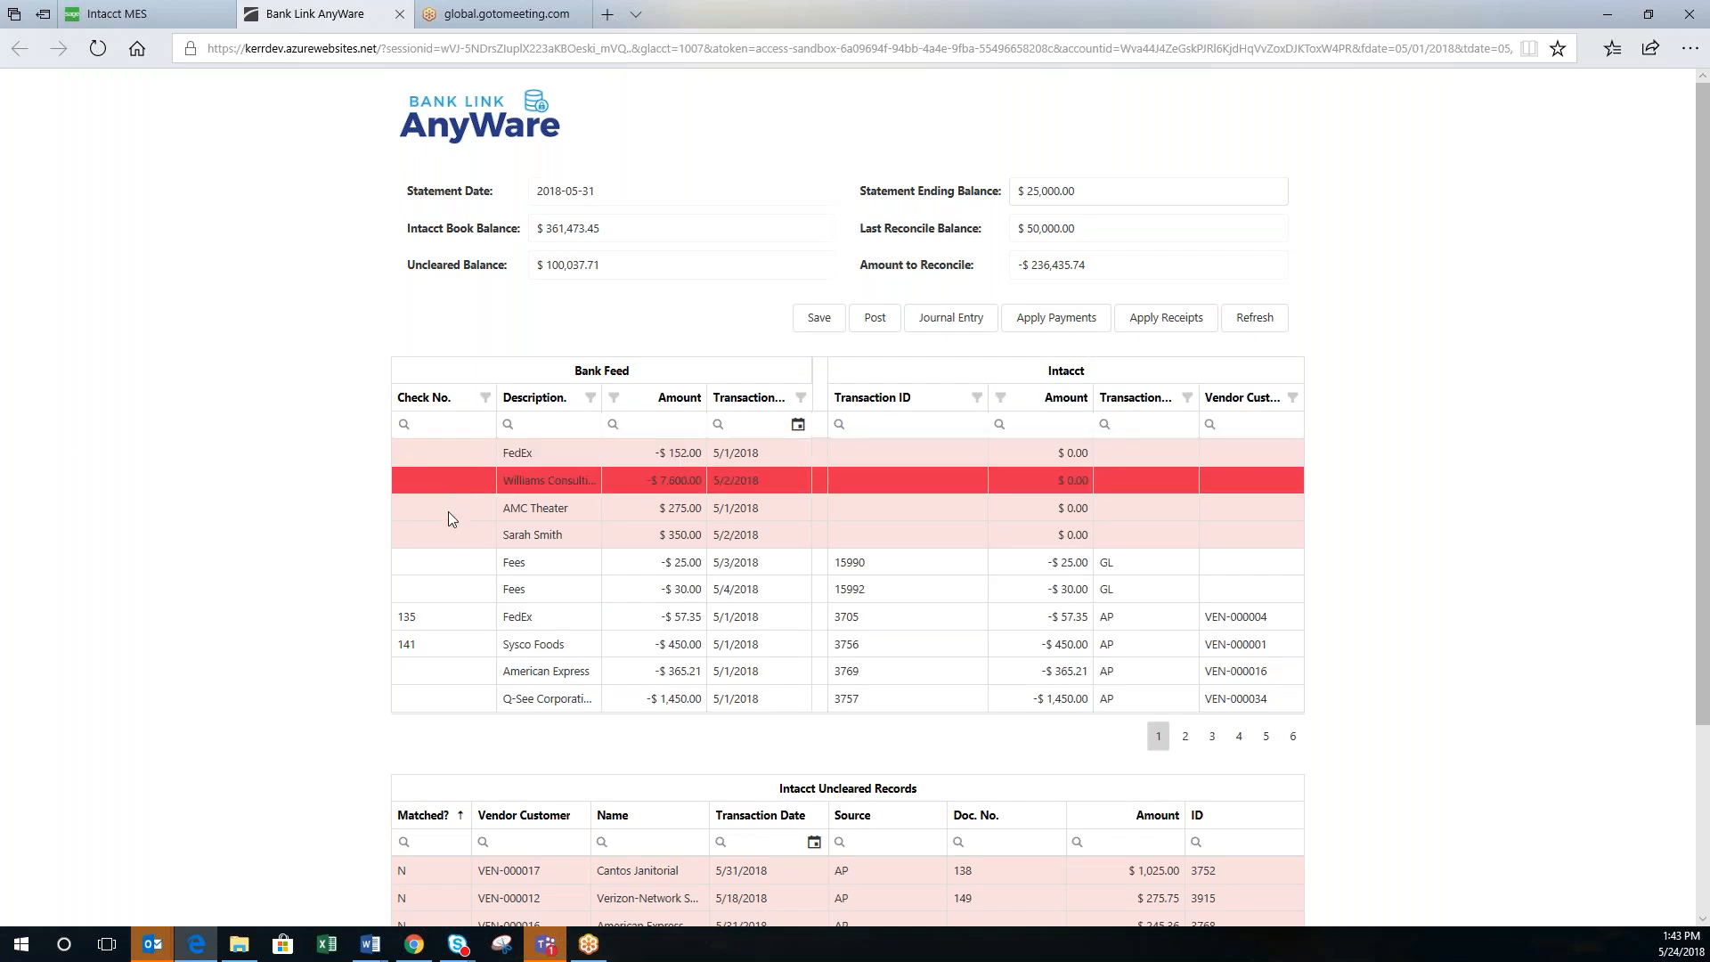
click(448, 513)
click(448, 538)
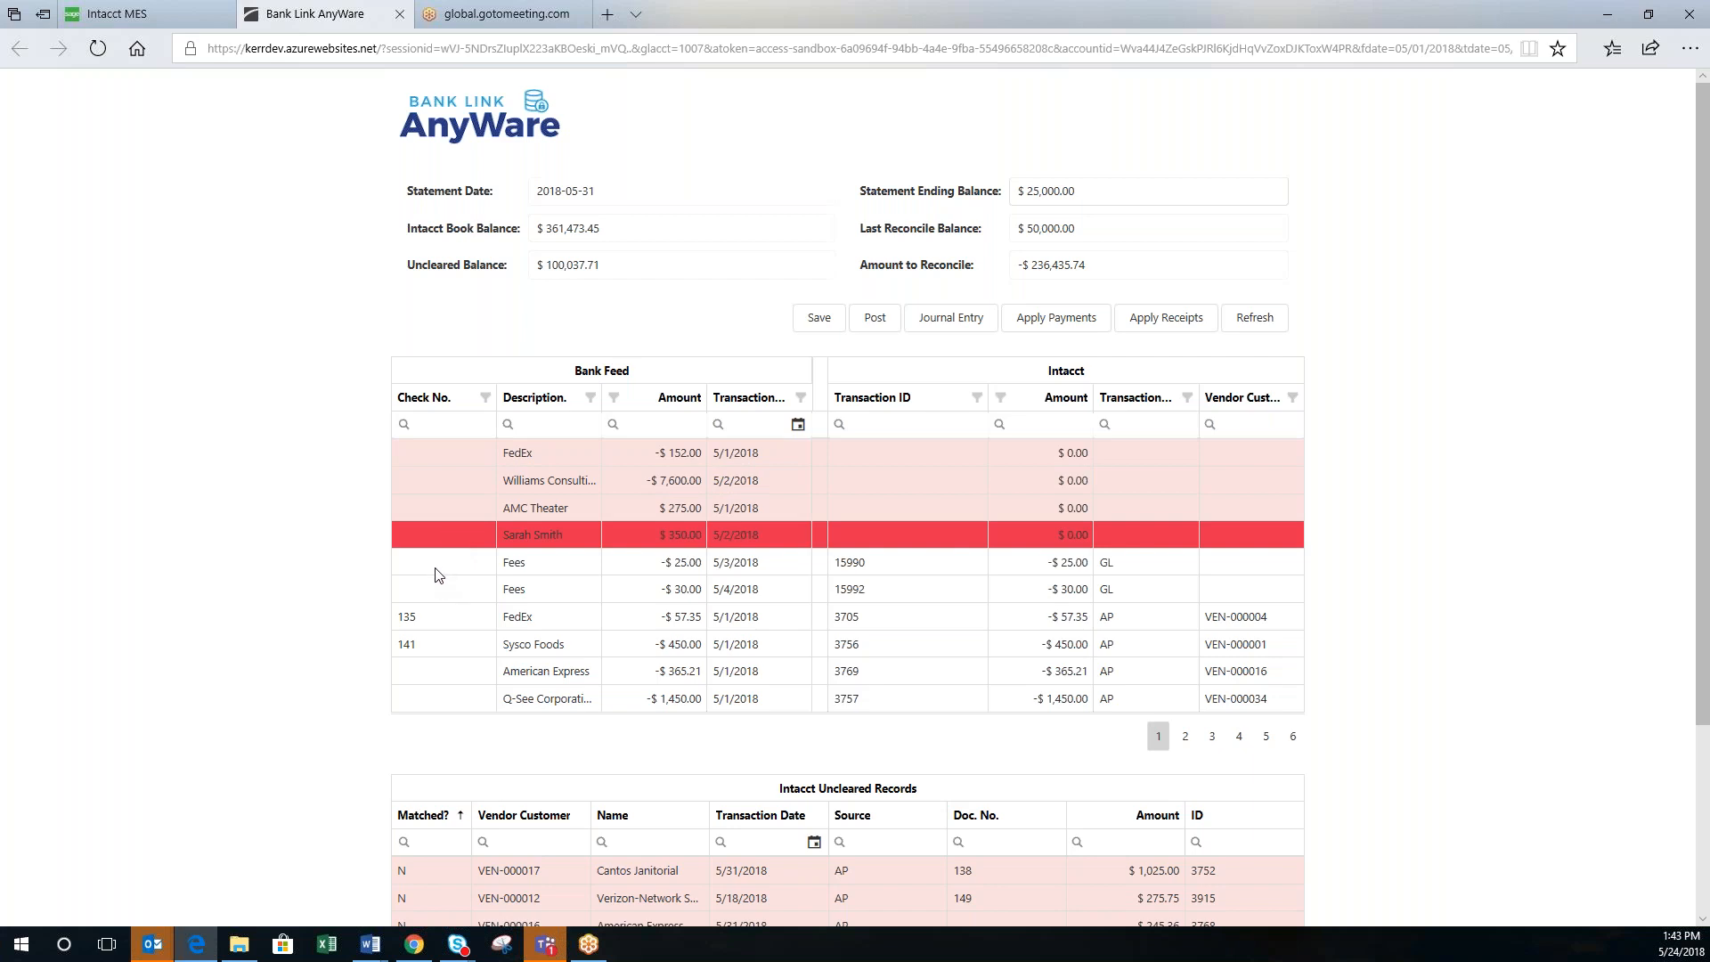
click(438, 575)
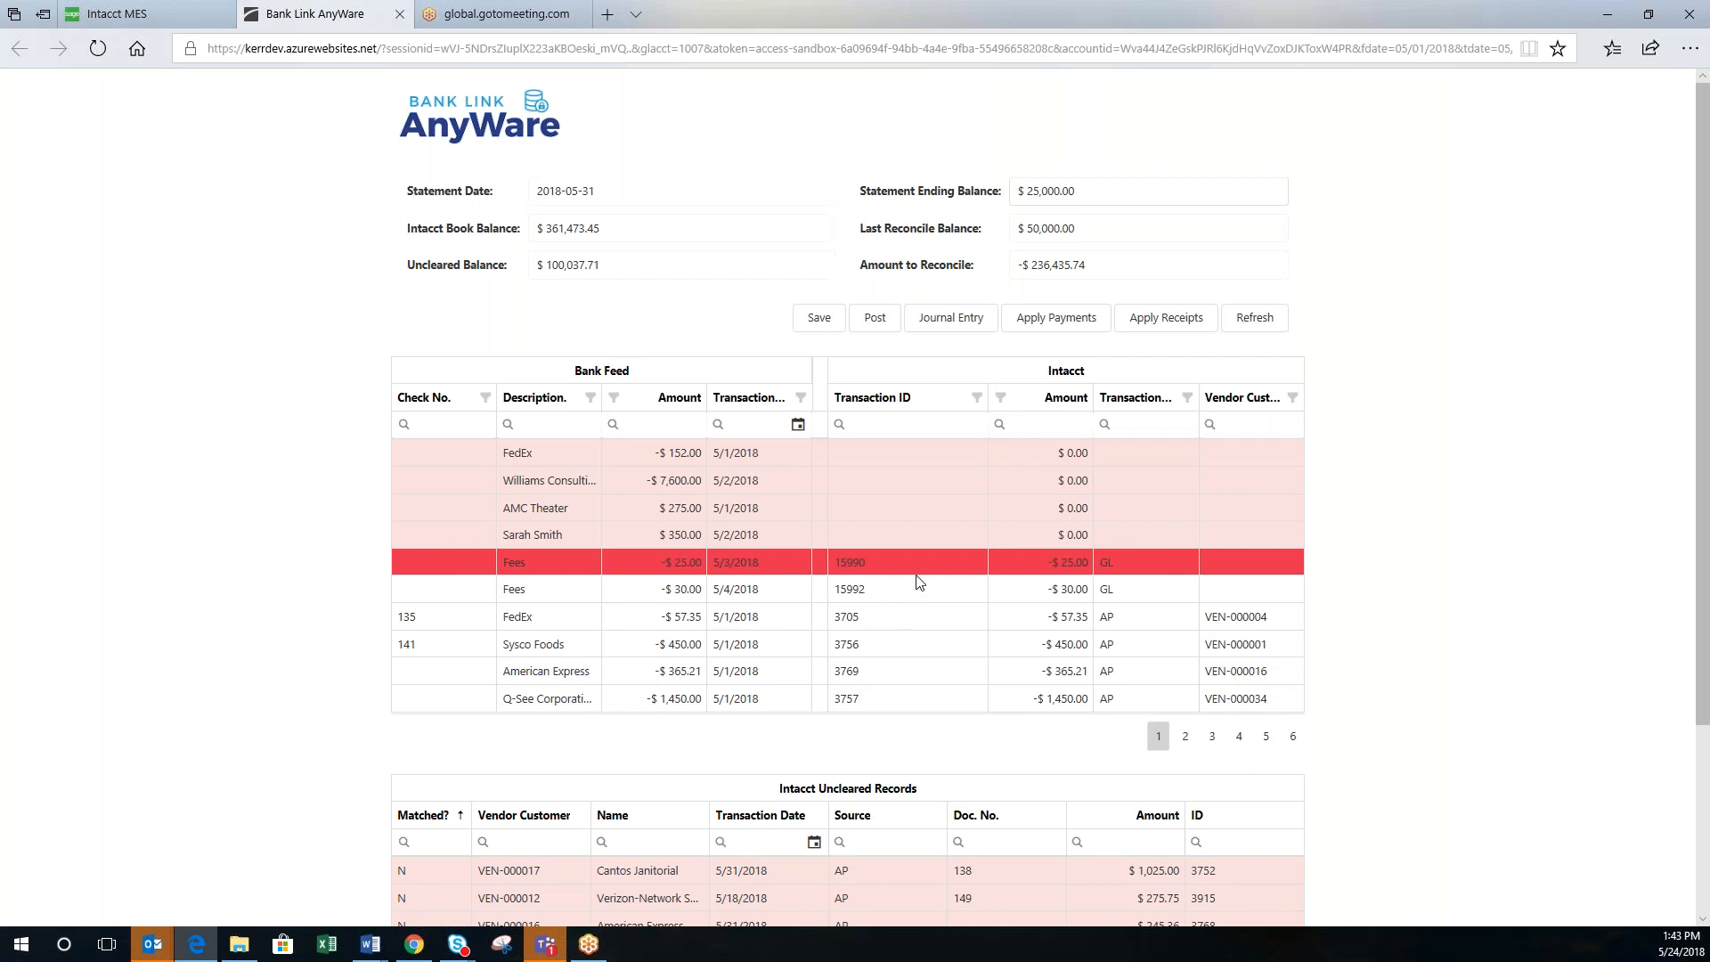
Step: Edit Transaction ID 15990, the GL entry matched to the -$25.00 Fees row
click(978, 568)
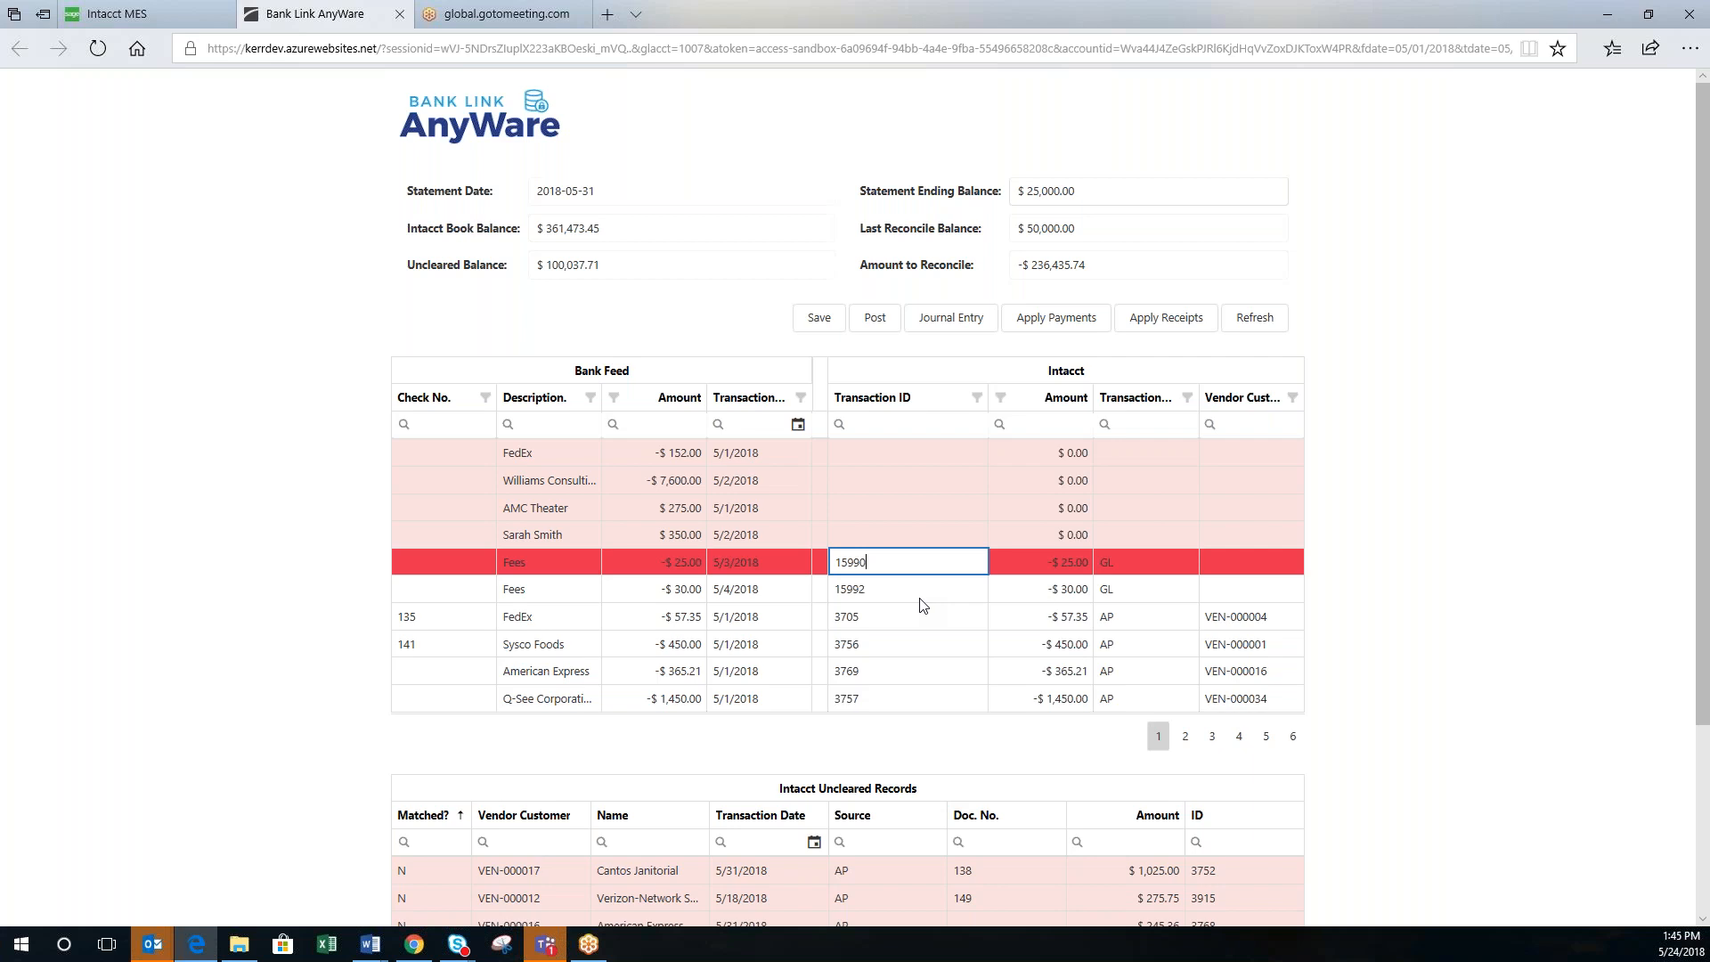
Step: Keep Transaction ID 15990 unchanged in Intacct Uncleared Records and view the Amount filter's comparison operators
scroll(923, 605, down, 3)
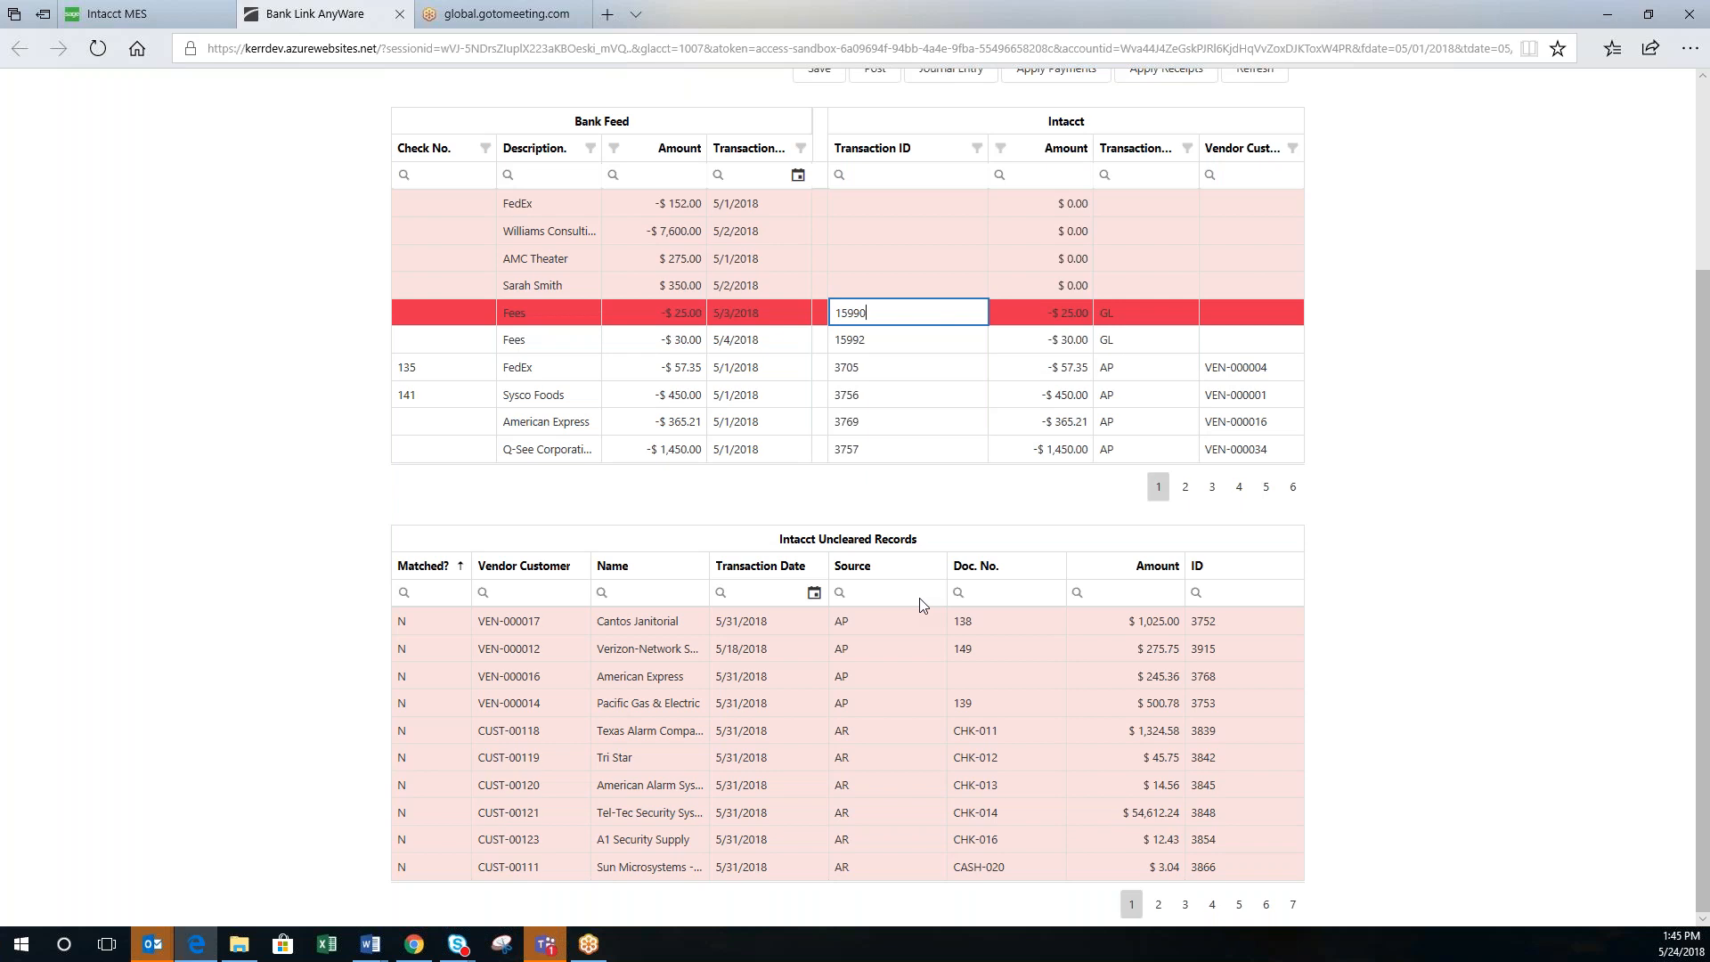
click(830, 627)
mouse_move(615, 185)
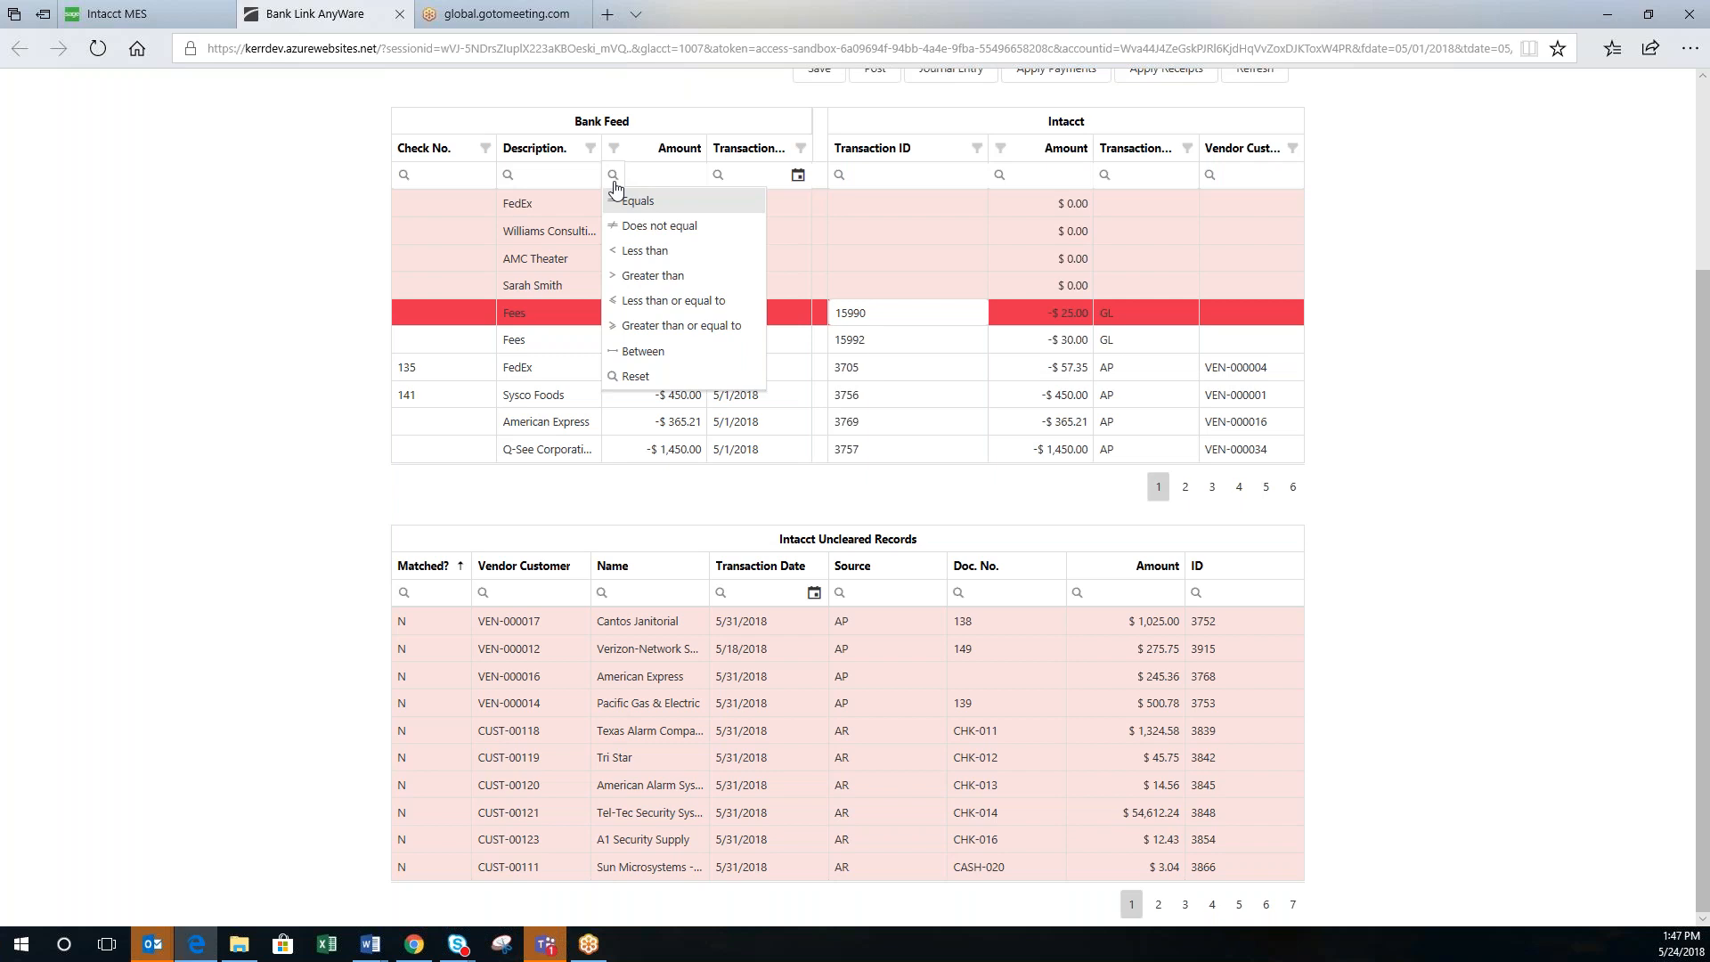
Step: Close the Amount filter menu and page through the matched transactions to pages 2, 3 and 4
click(320, 389)
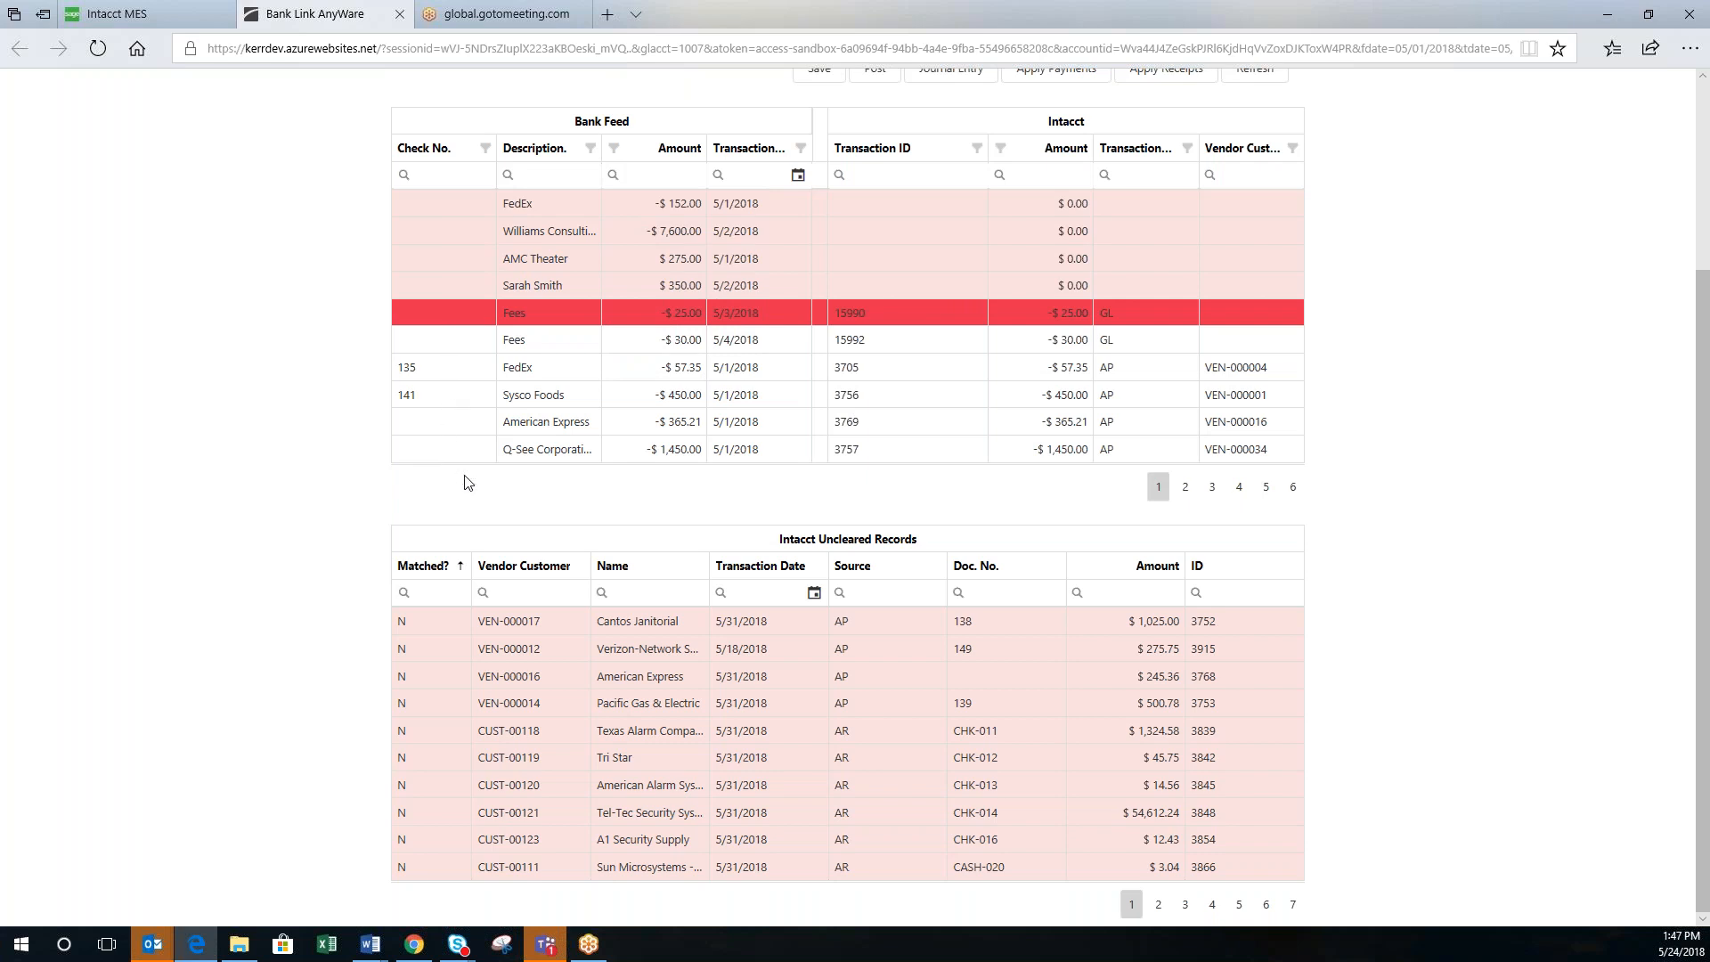
click(1186, 487)
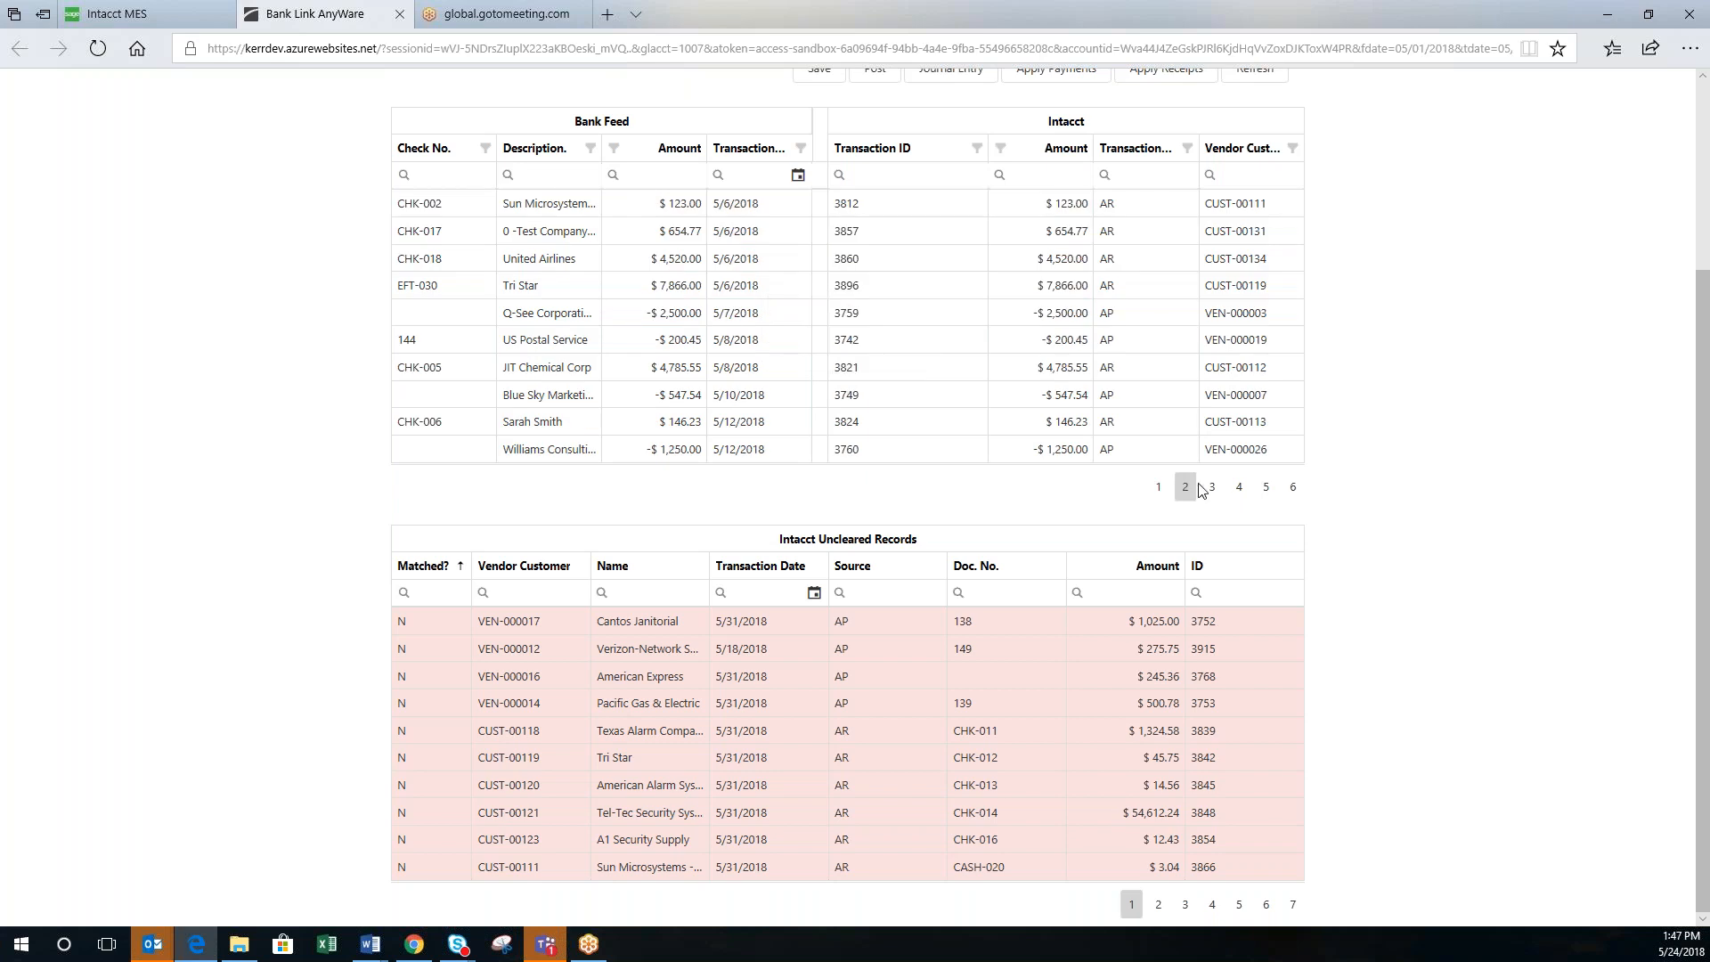
click(1210, 490)
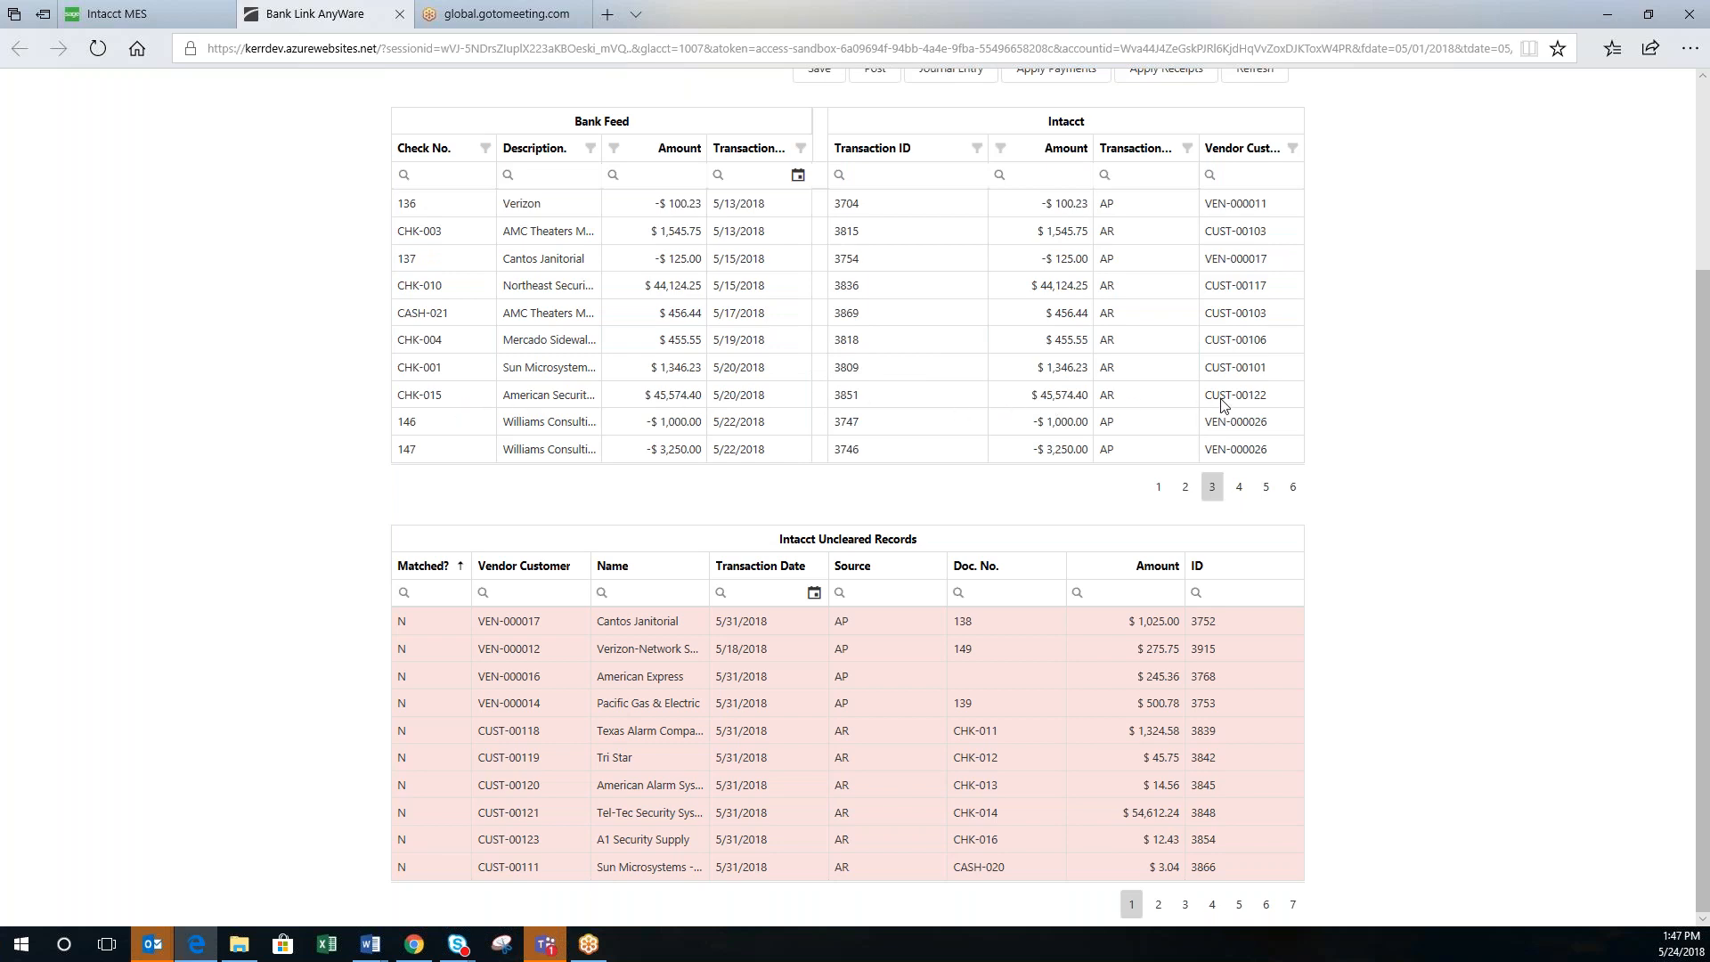
click(1238, 490)
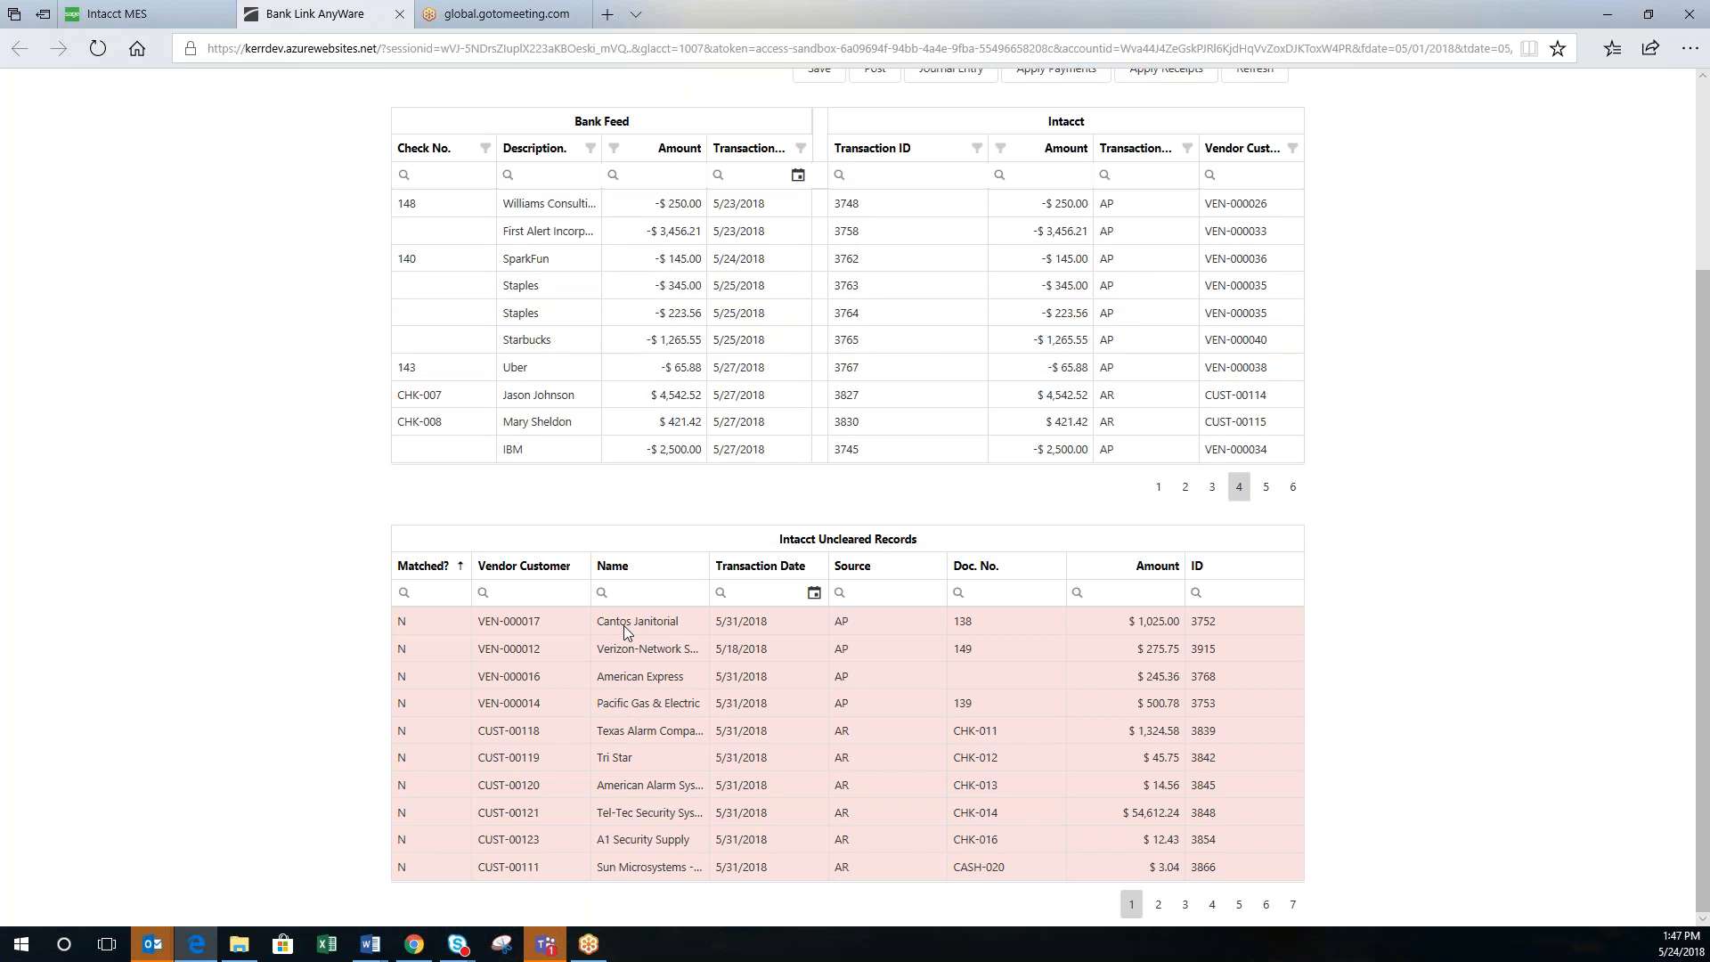
Step: Sort the Intacct Uncleared Records descending by Matched? so Y records like Cantos Janitorial lead
click(443, 570)
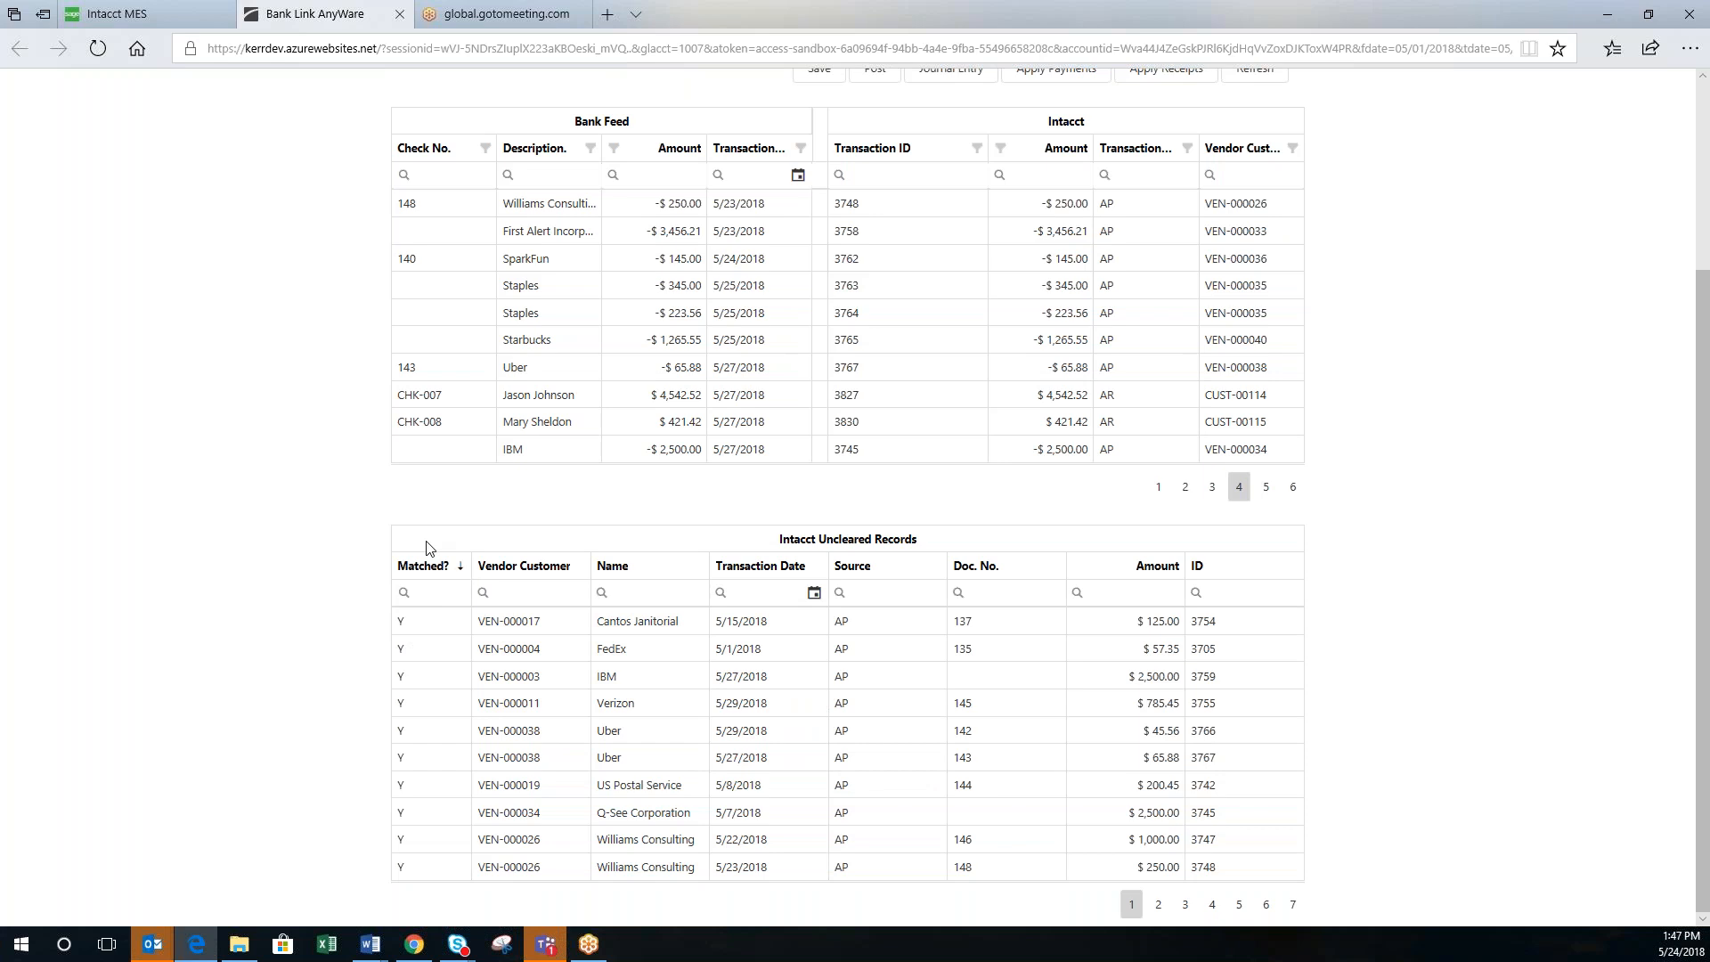
click(432, 574)
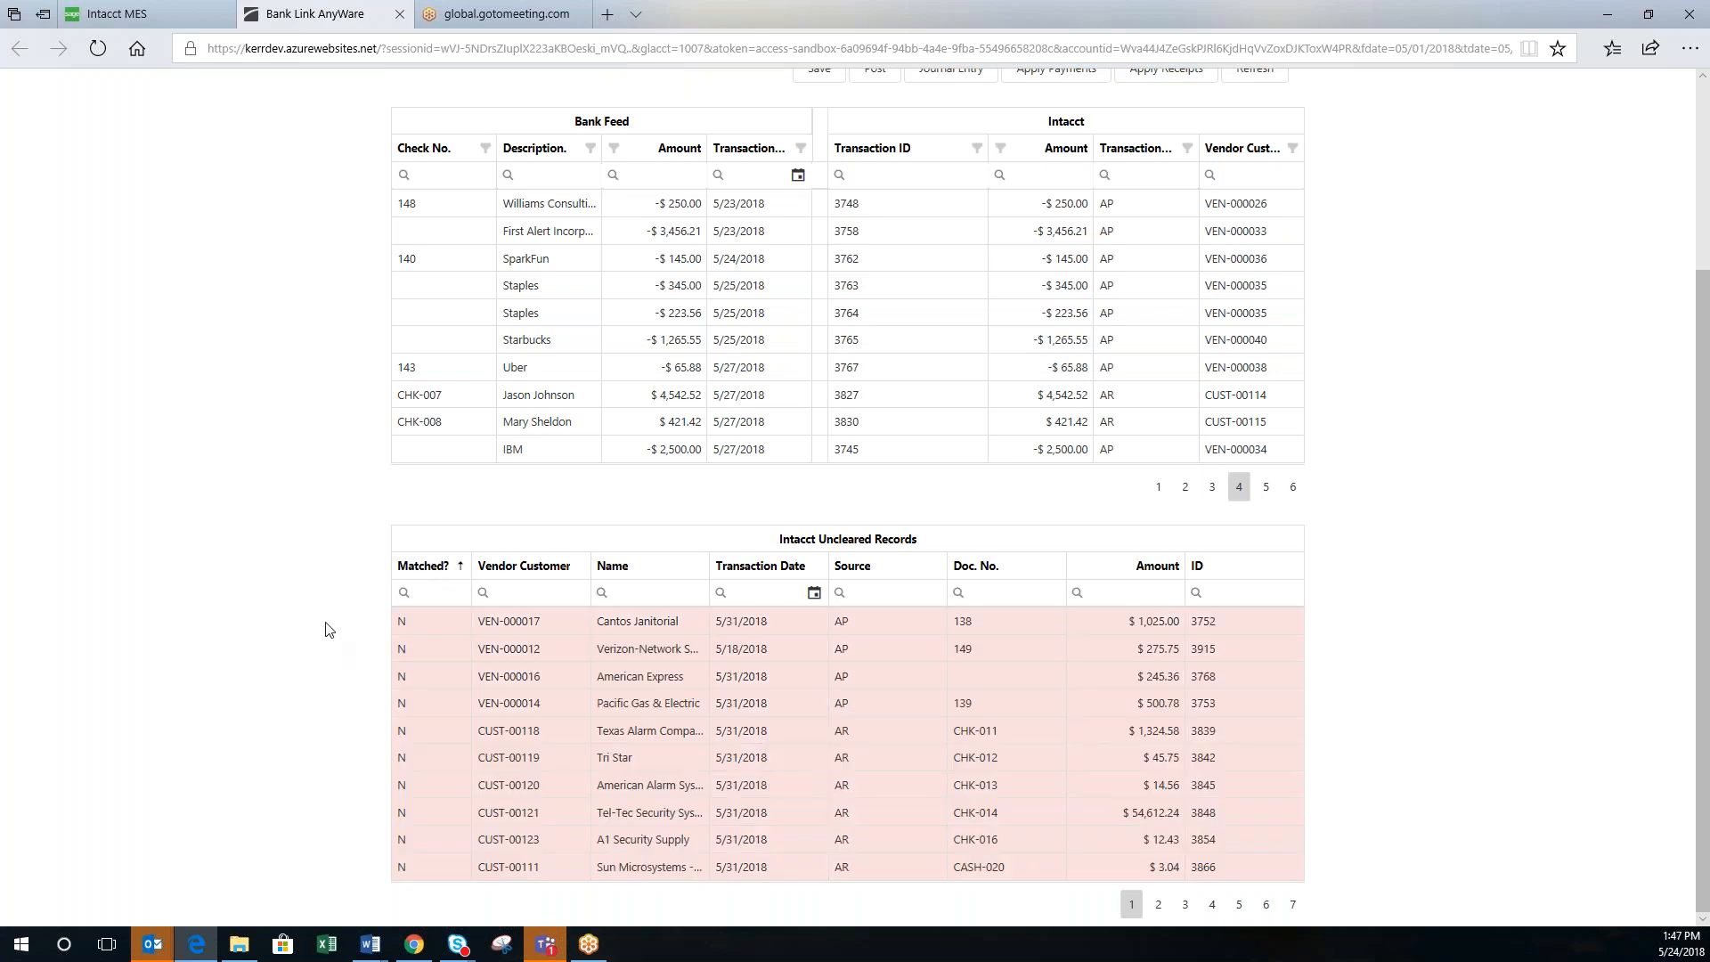
click(426, 575)
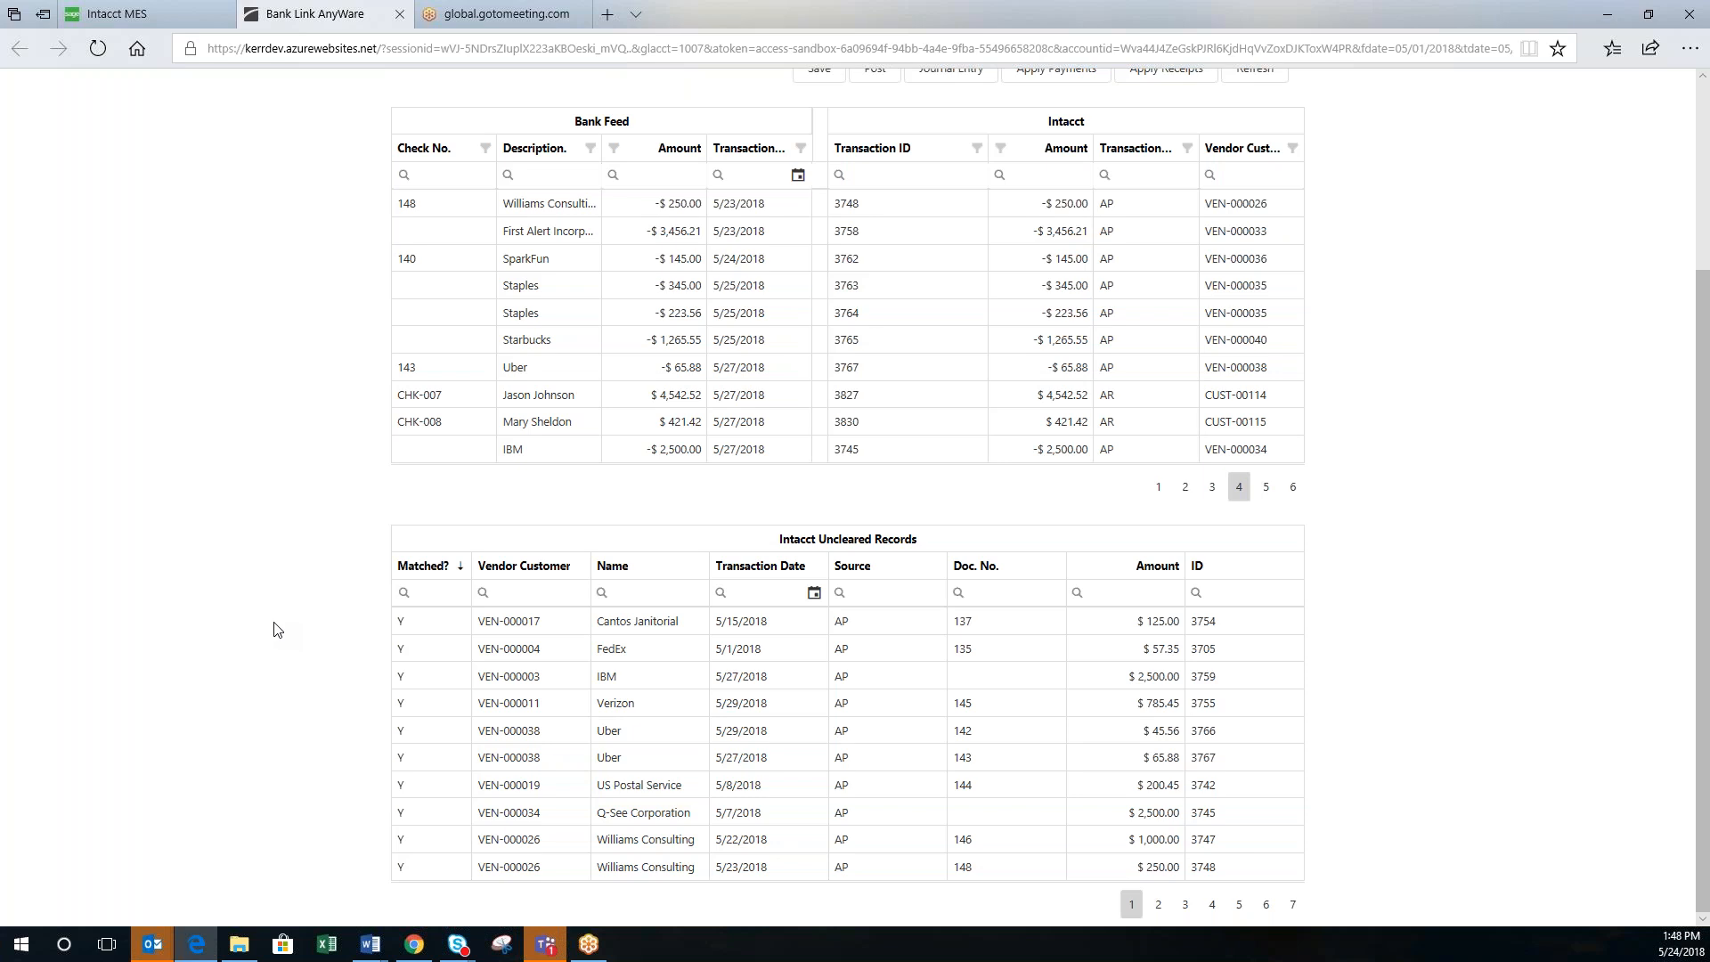
scroll(274, 630, up, 3)
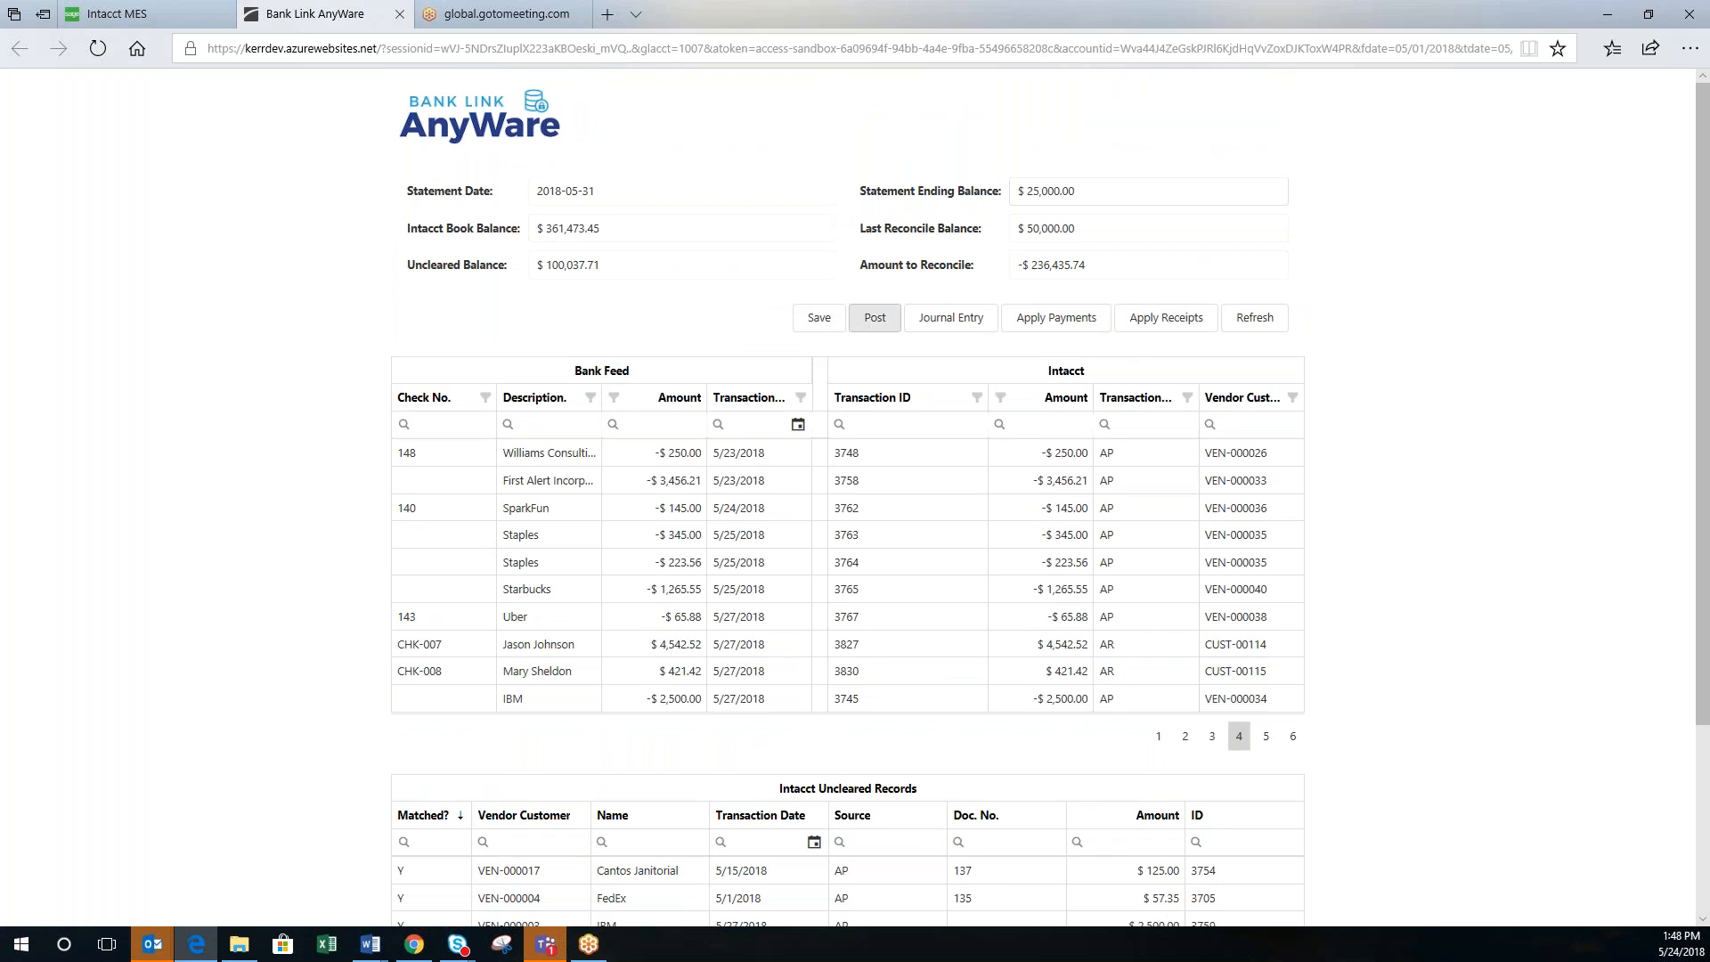
click(941, 327)
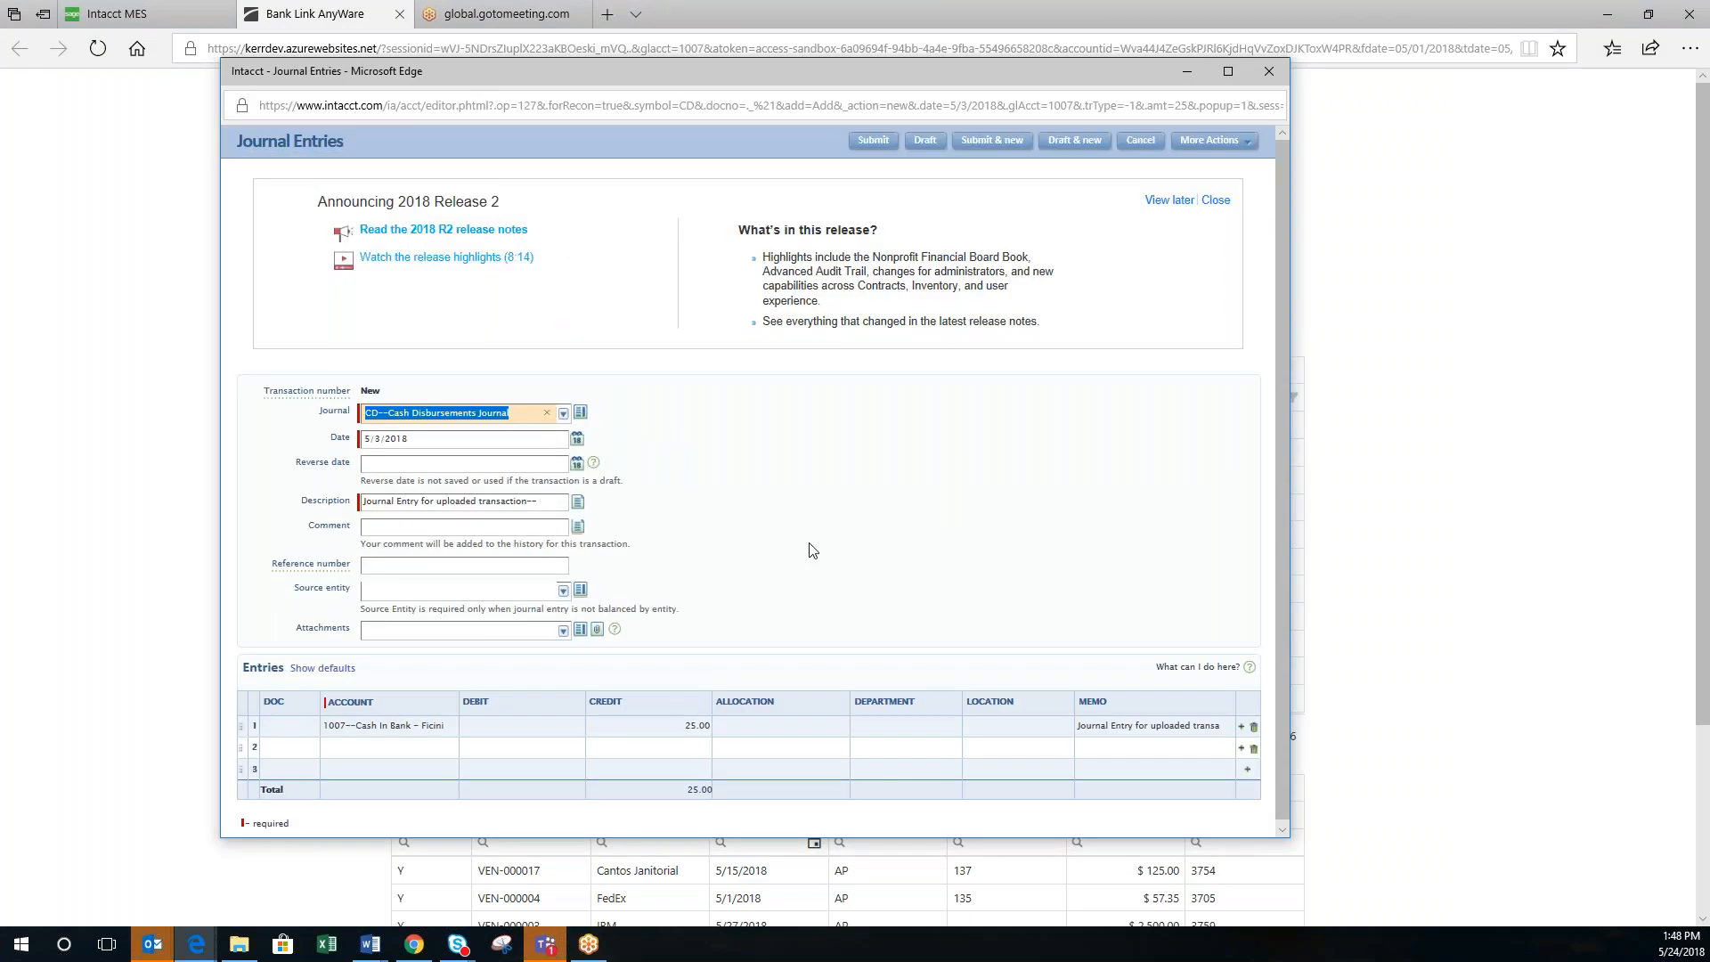
scroll(812, 550, down, 1)
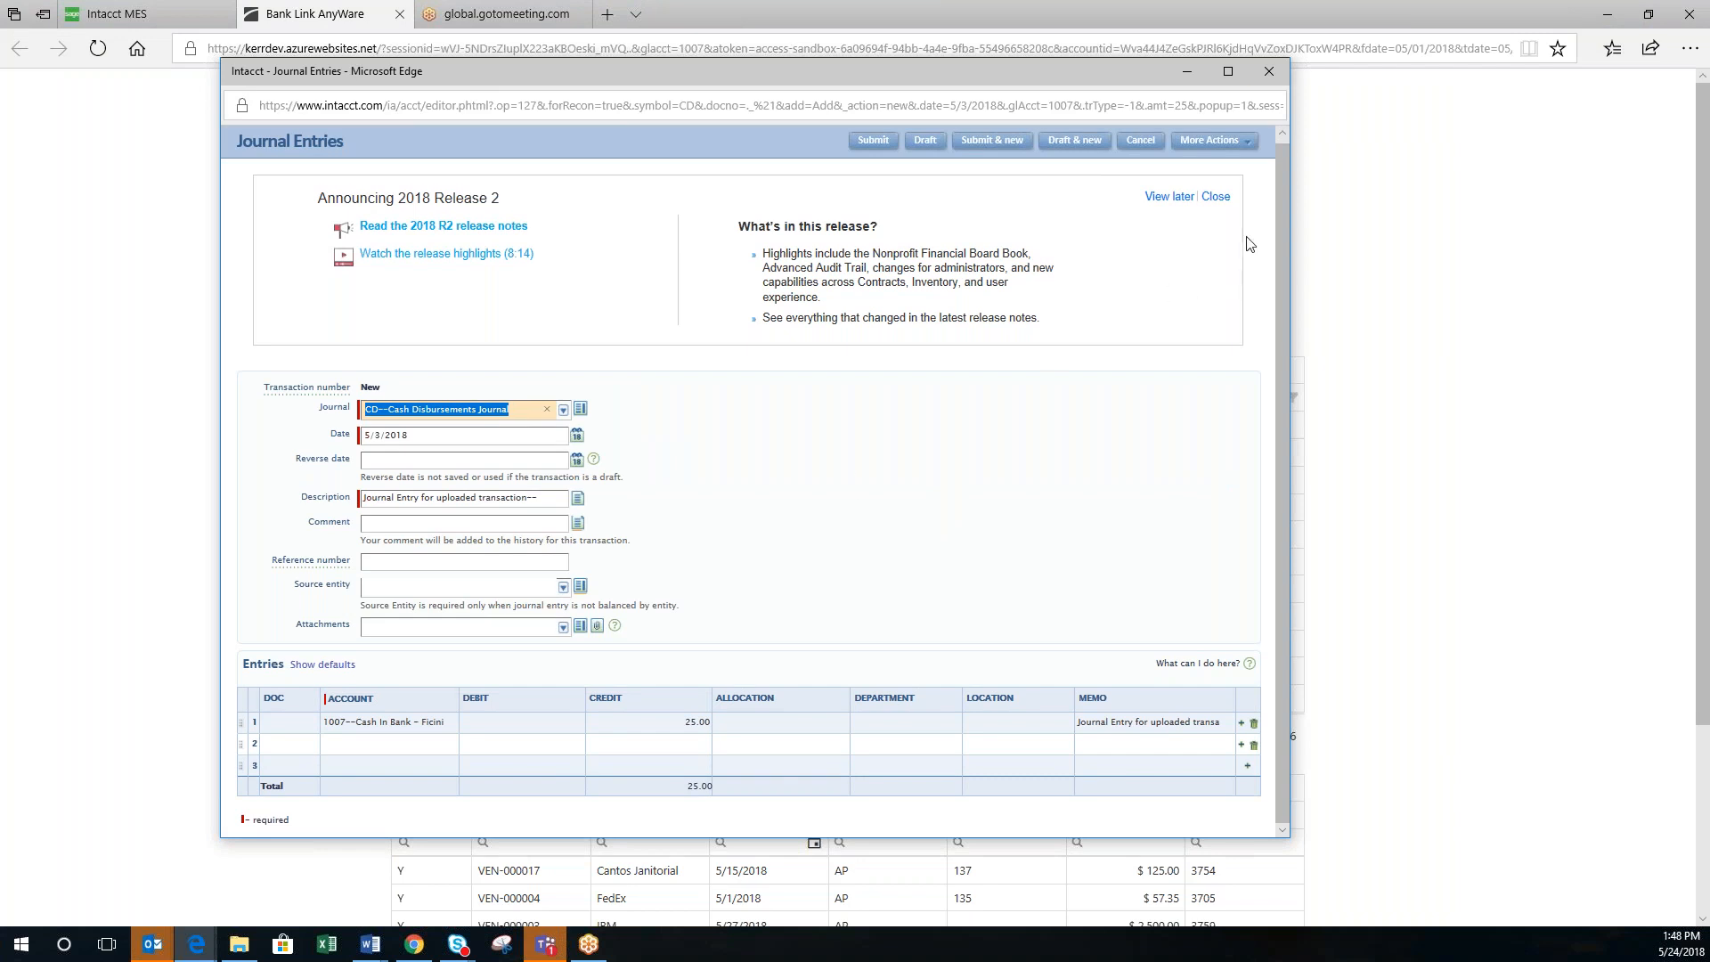
click(1271, 79)
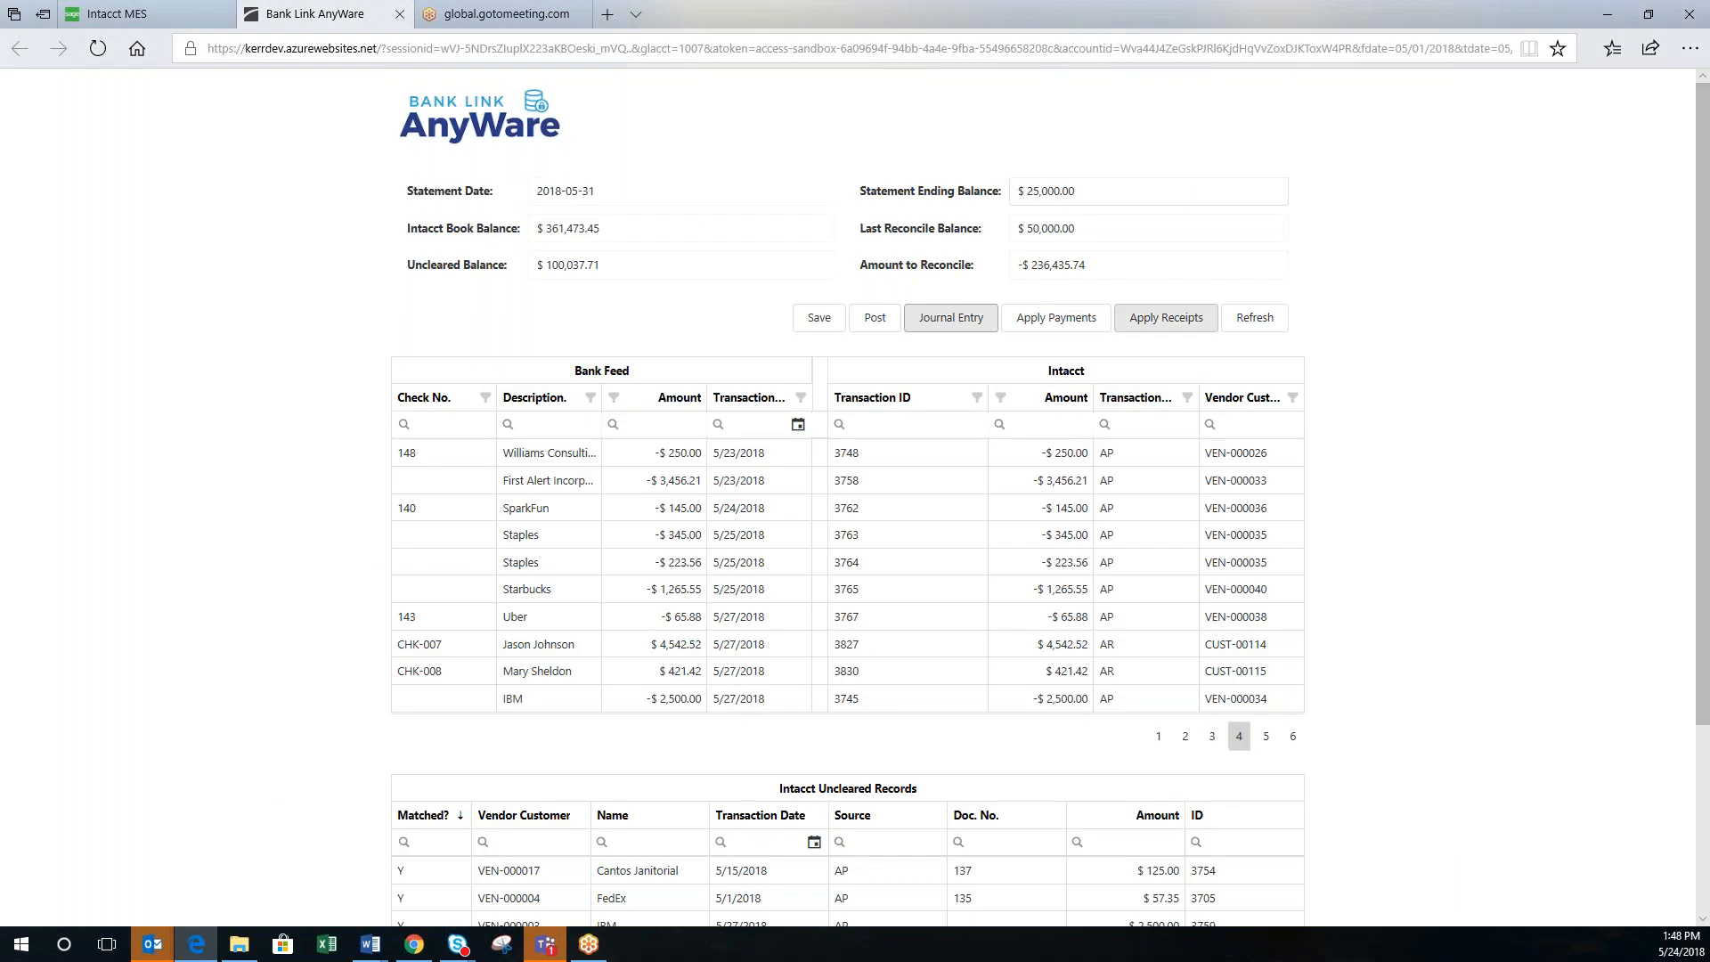
click(1056, 318)
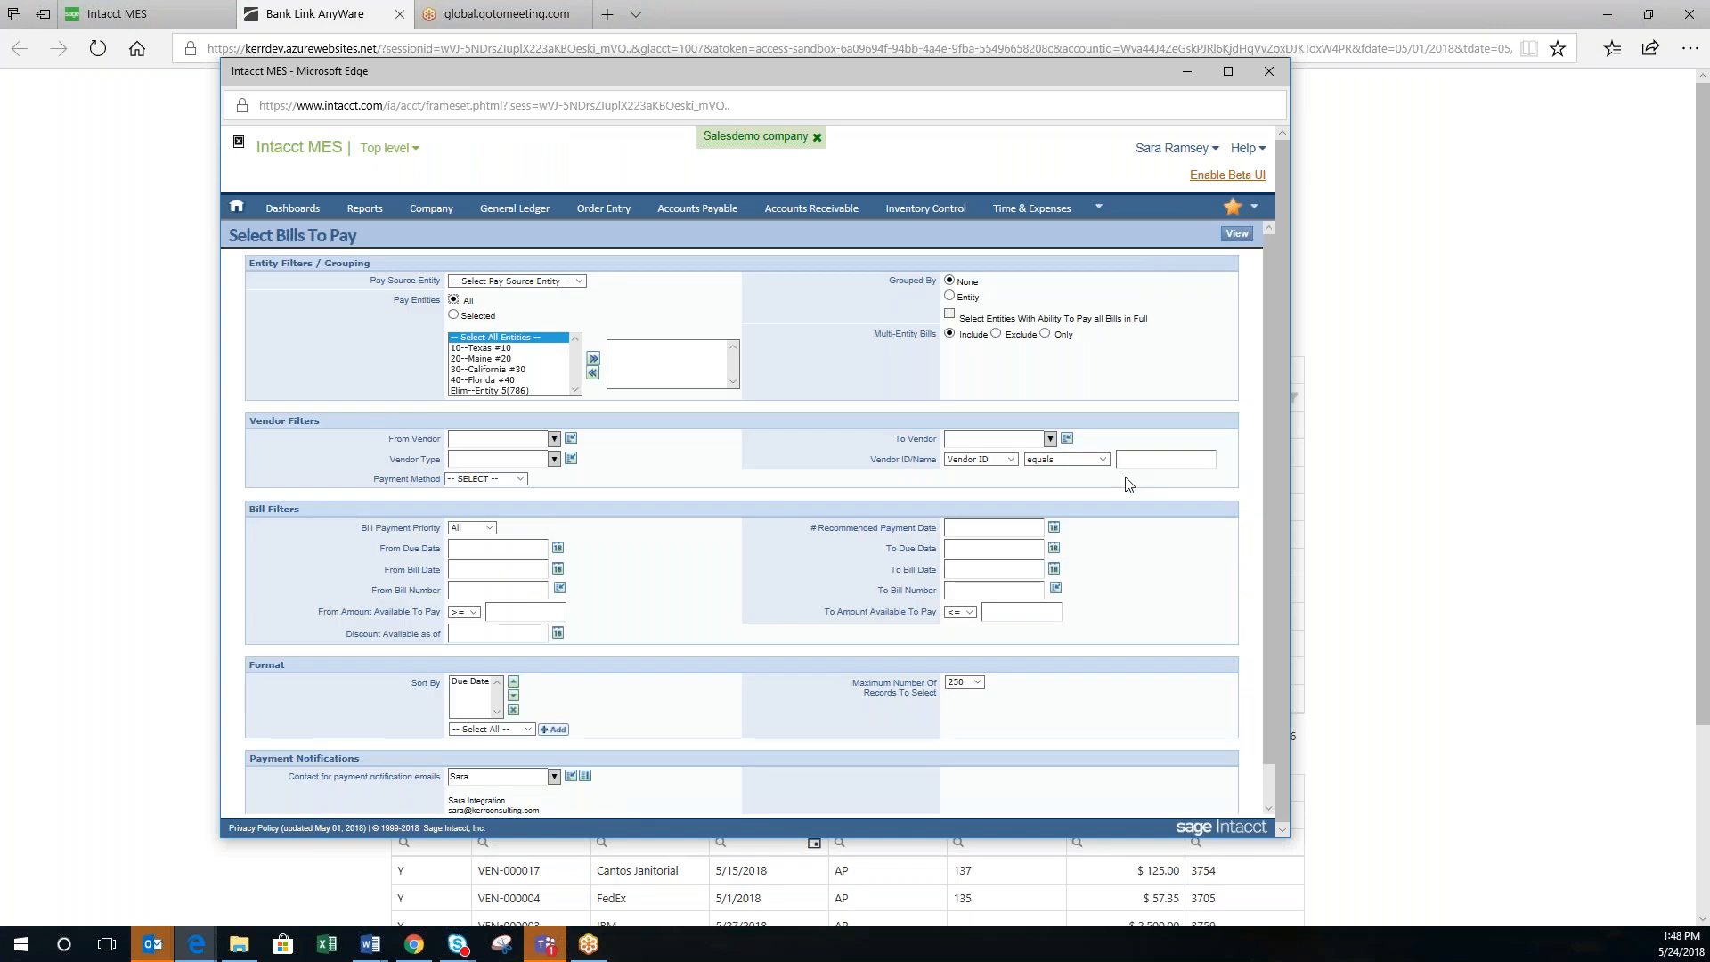
scroll(1127, 481, down, 2)
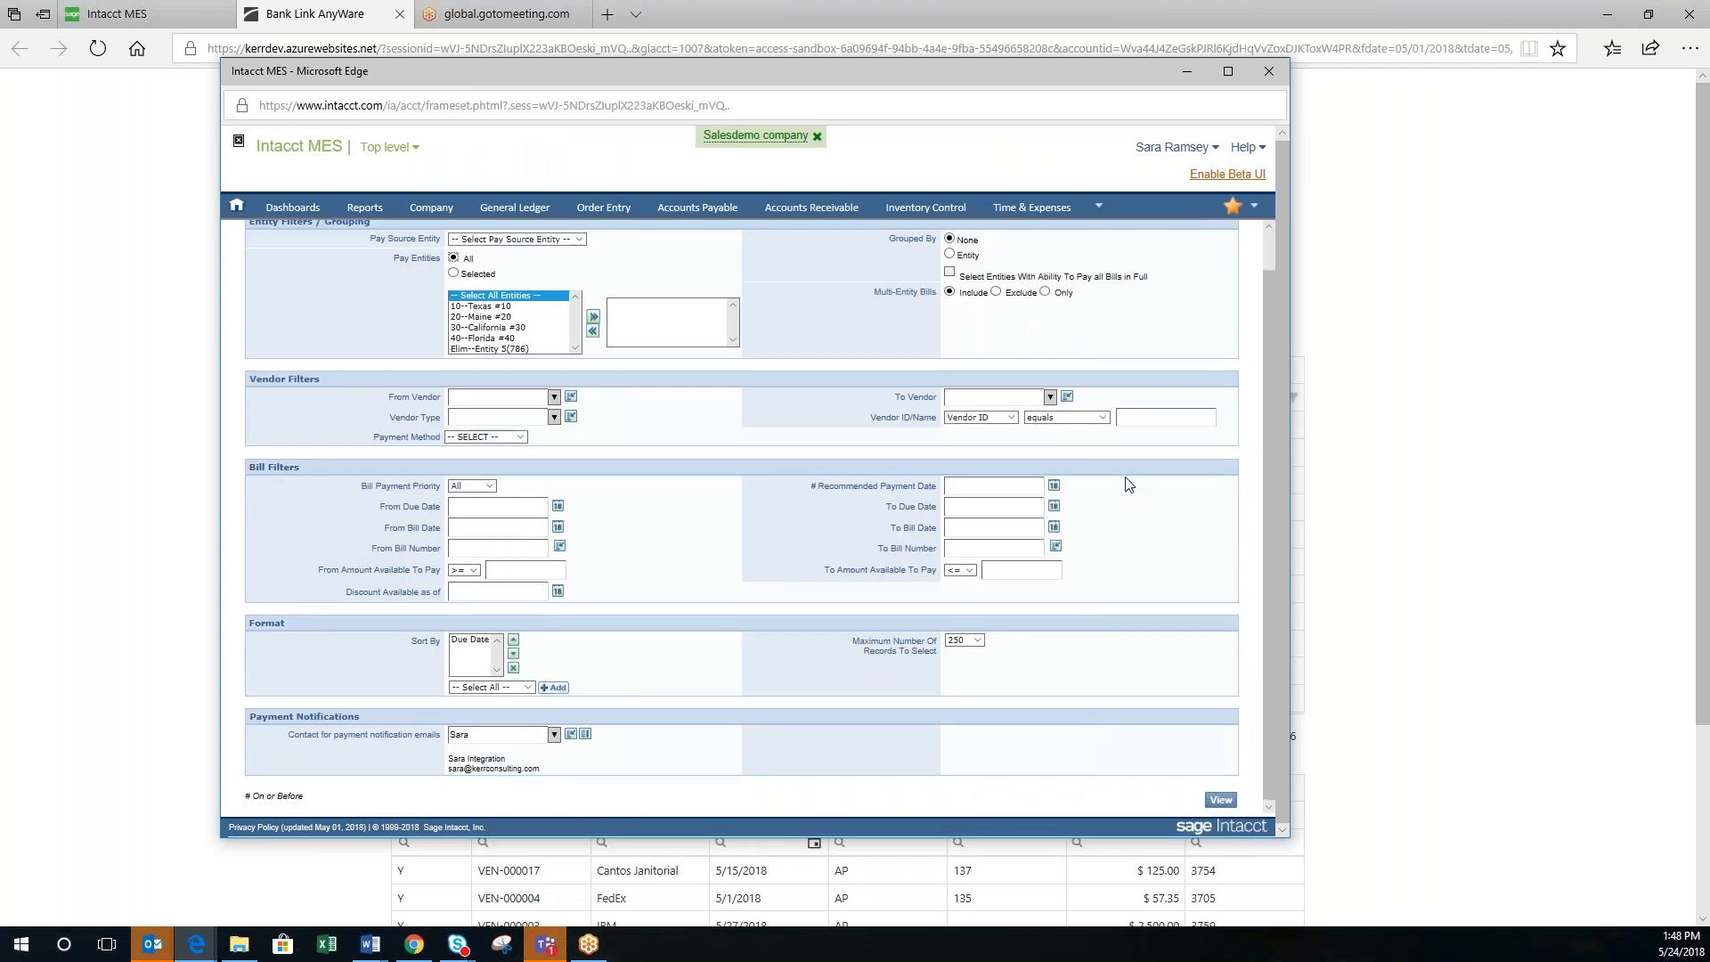
click(1268, 73)
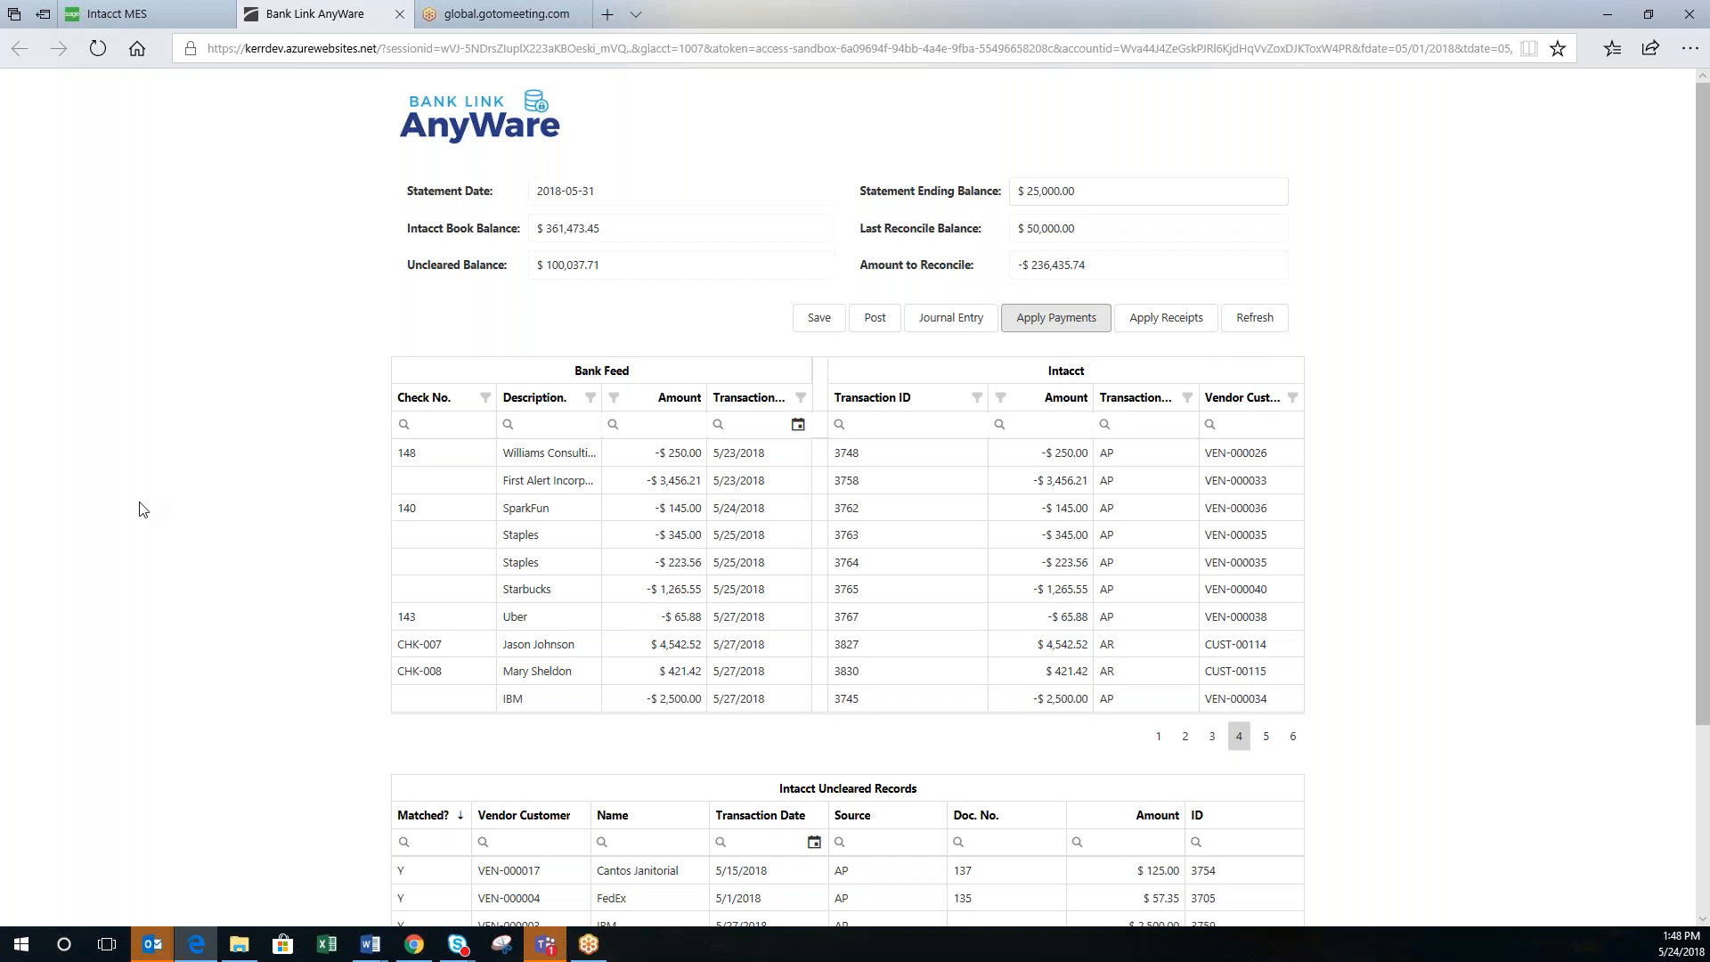
Step: Page through the Intacct Uncleared Records to pages 2, 3 and 4 of matched AR checks and receipts
scroll(139, 510, down, 3)
scroll(139, 509, up, 3)
scroll(139, 509, down, 3)
click(1158, 904)
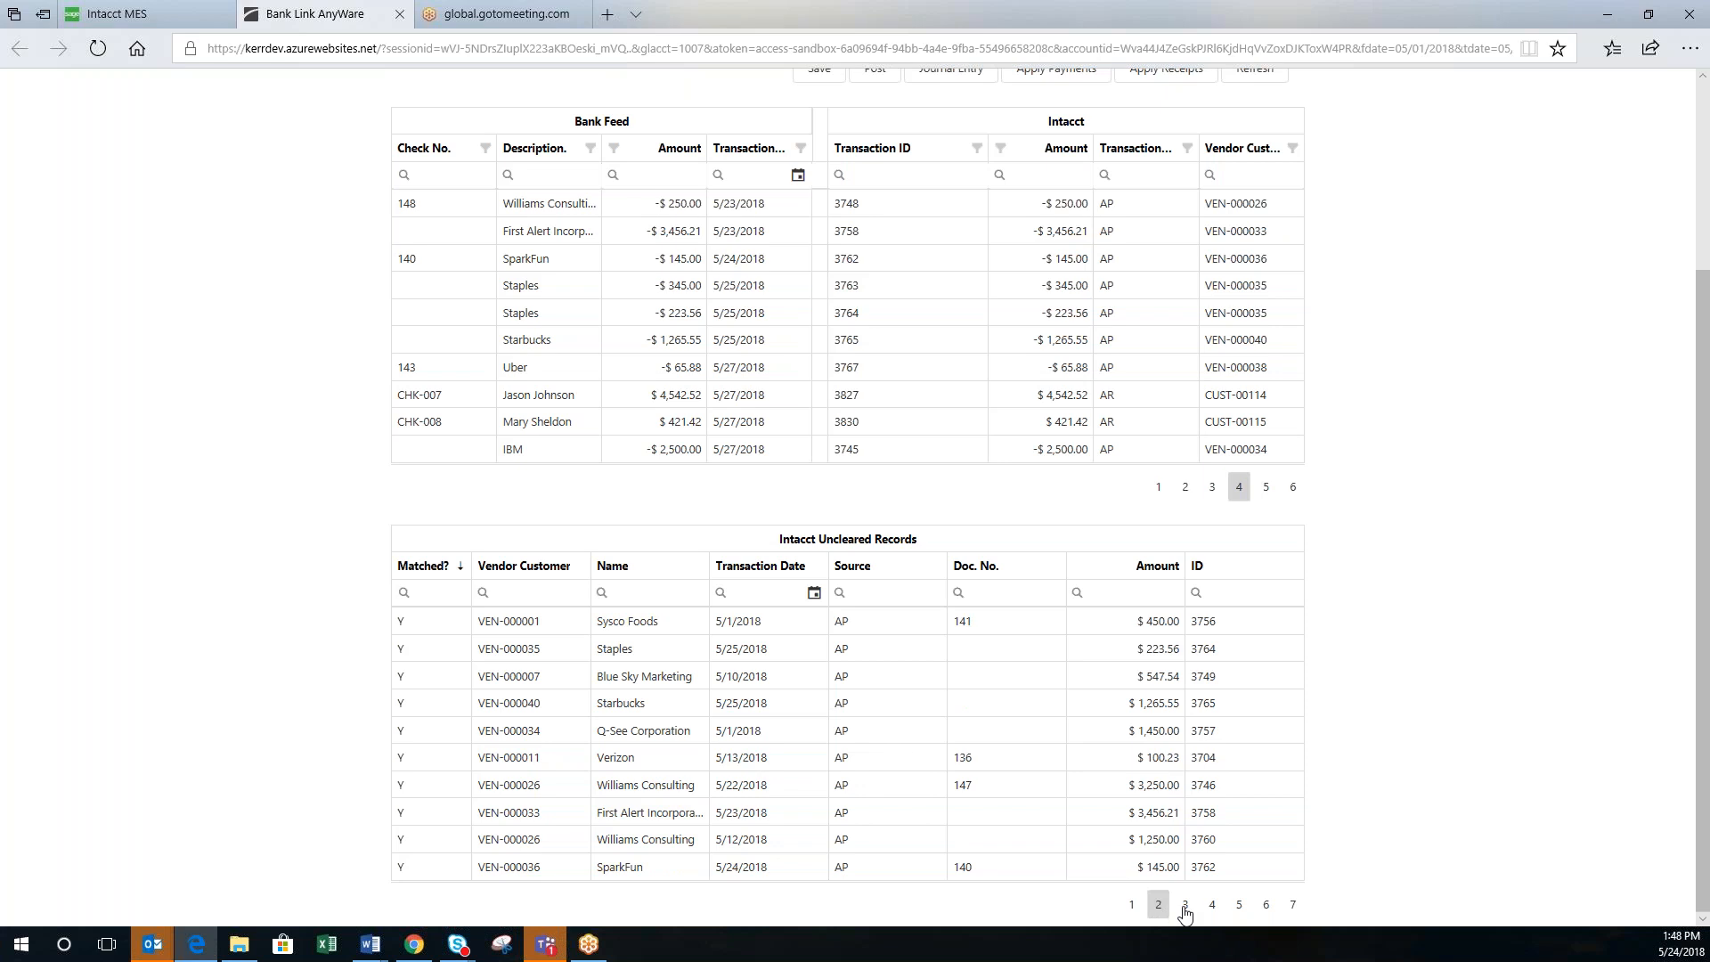
click(1184, 906)
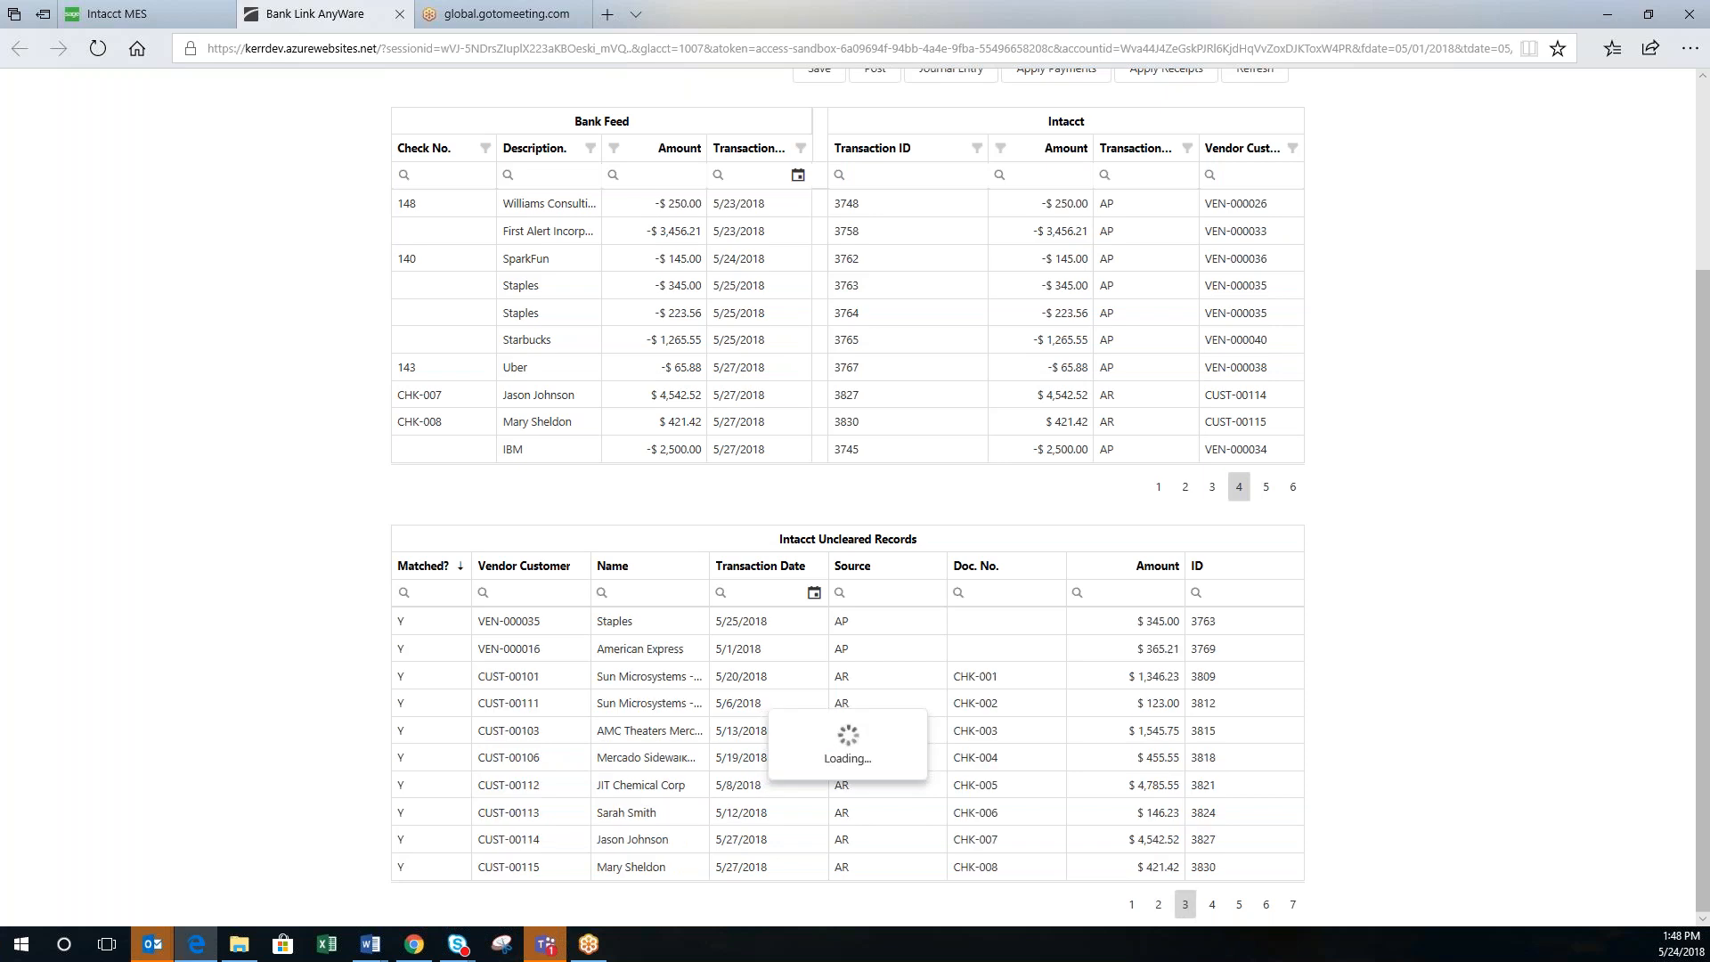
click(1211, 906)
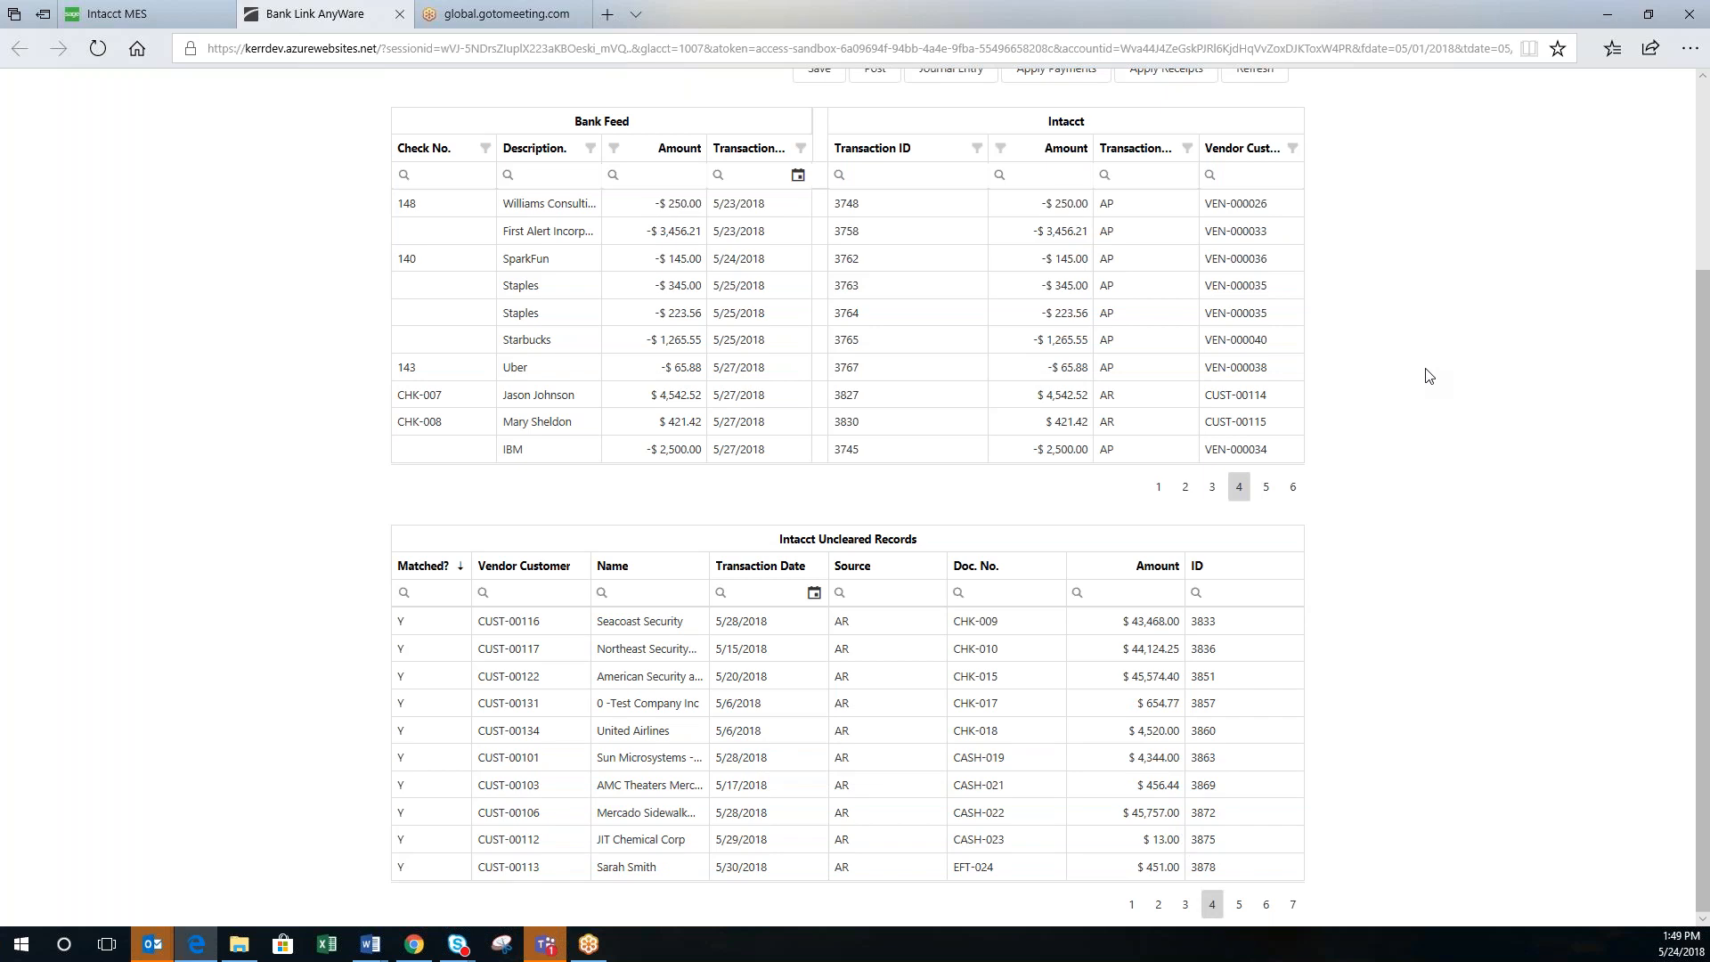
scroll(1428, 375, up, 3)
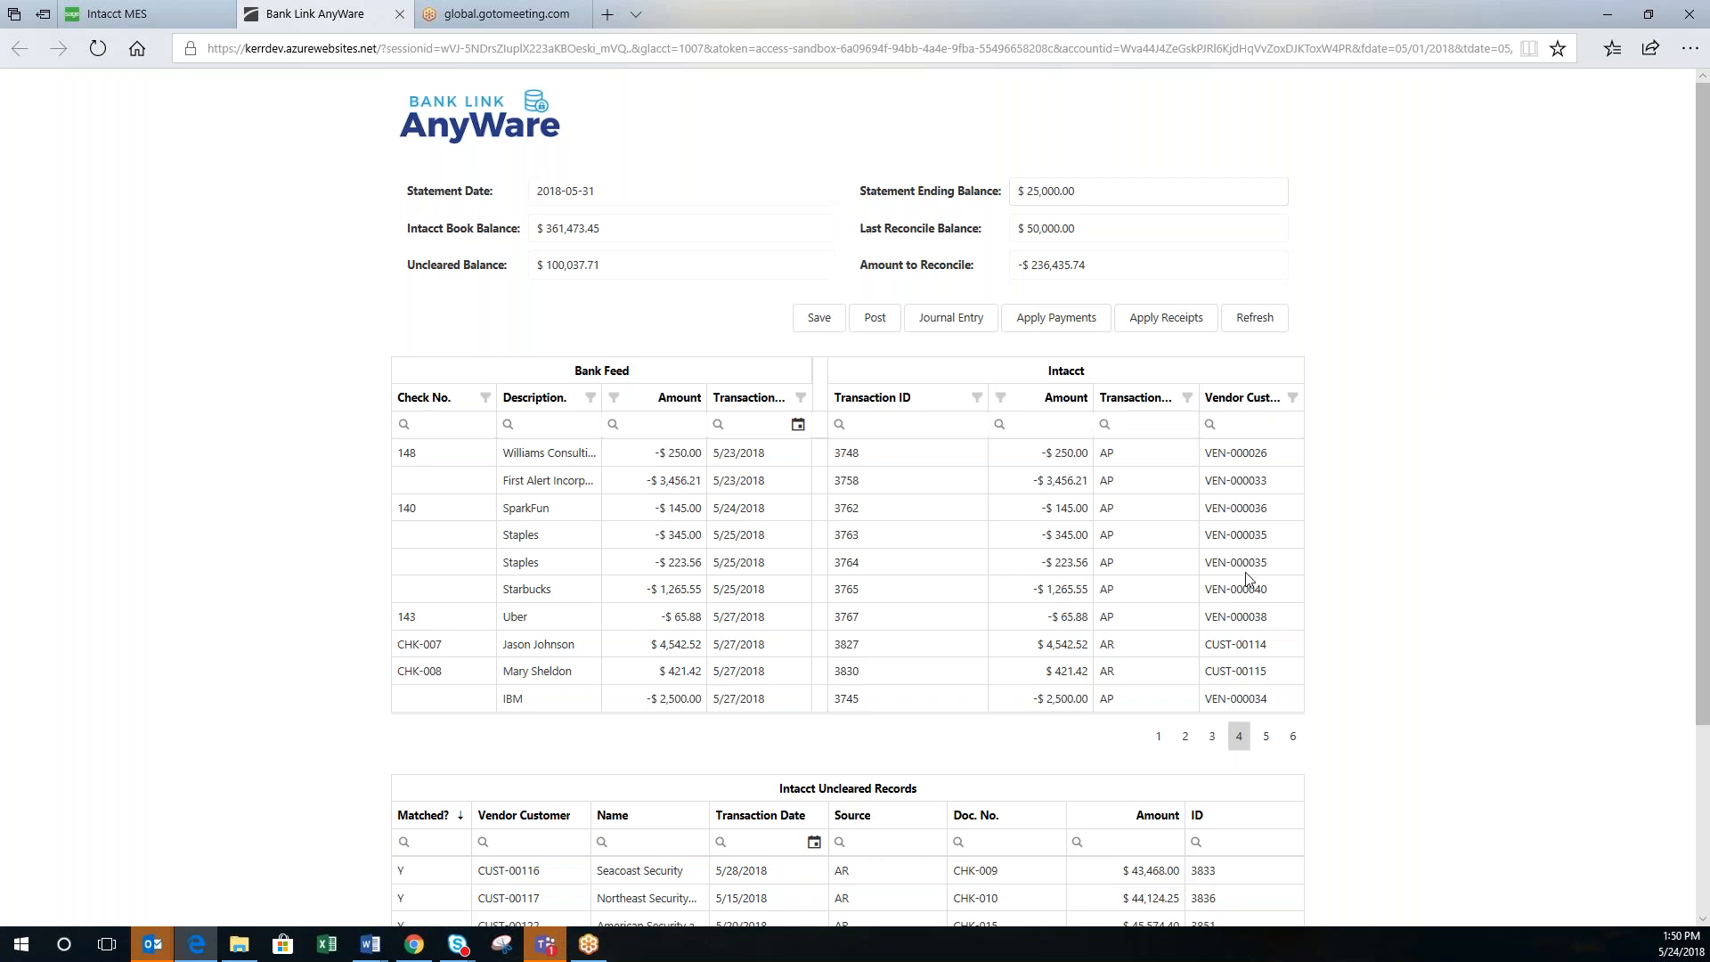
Step: Go back to page 1 of the Bank Feed matches to see the early-May entries
click(1160, 736)
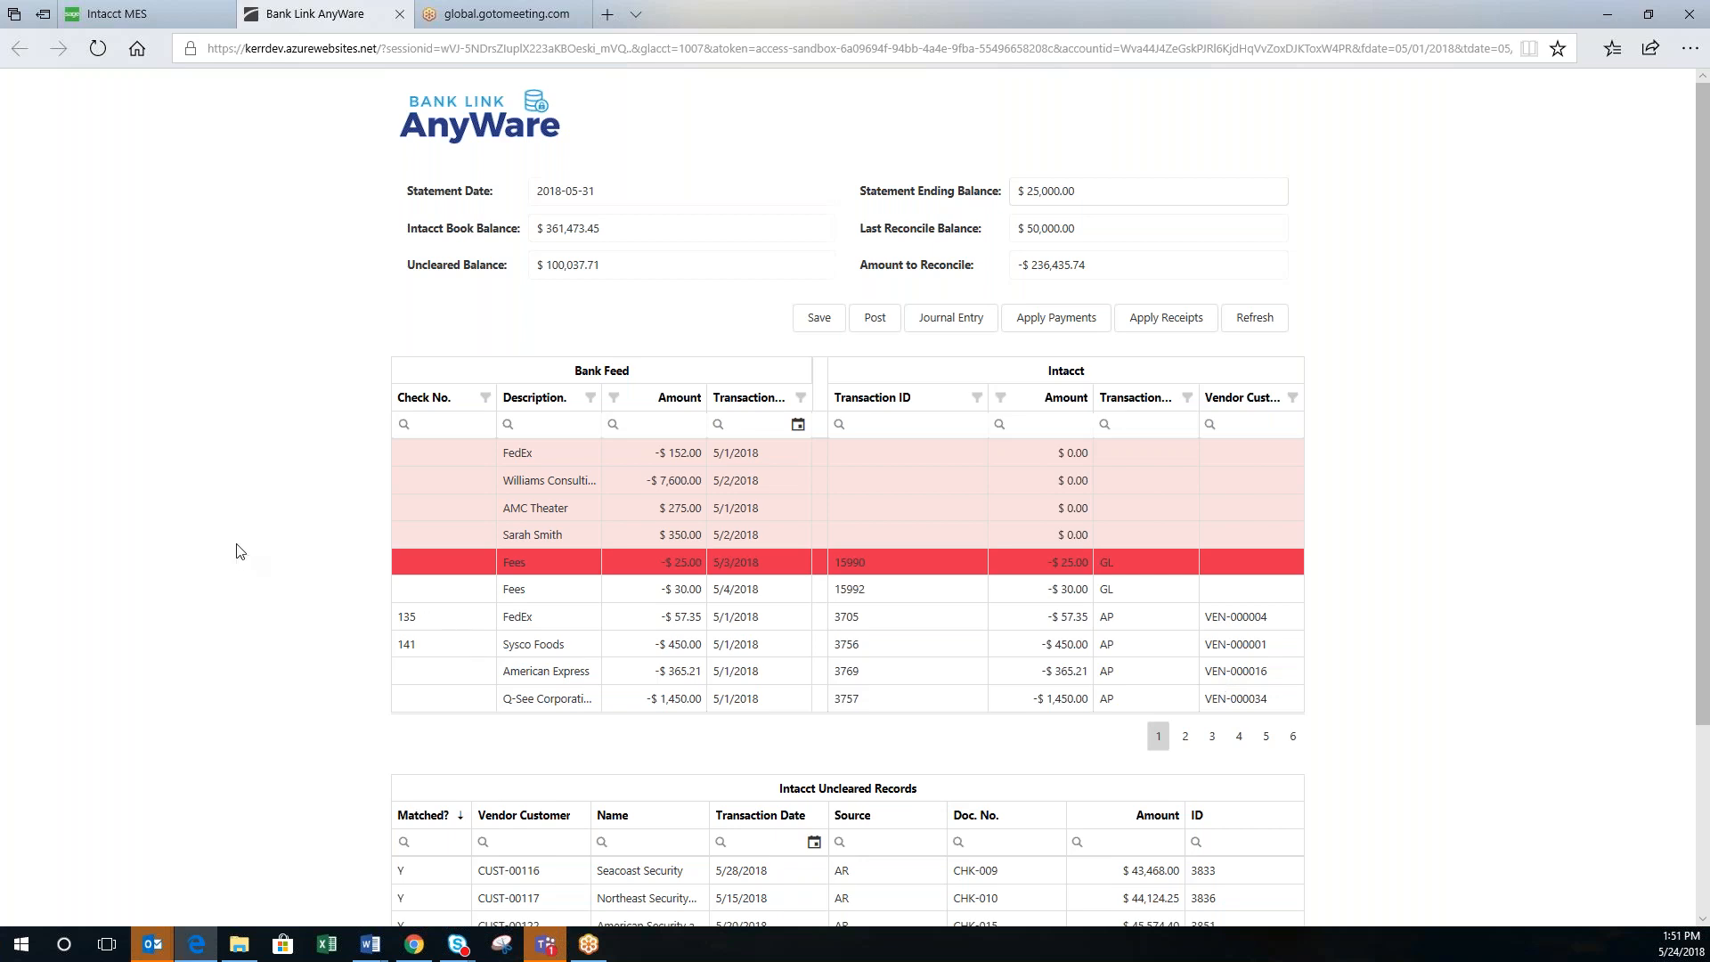
scroll(236, 552, down, 3)
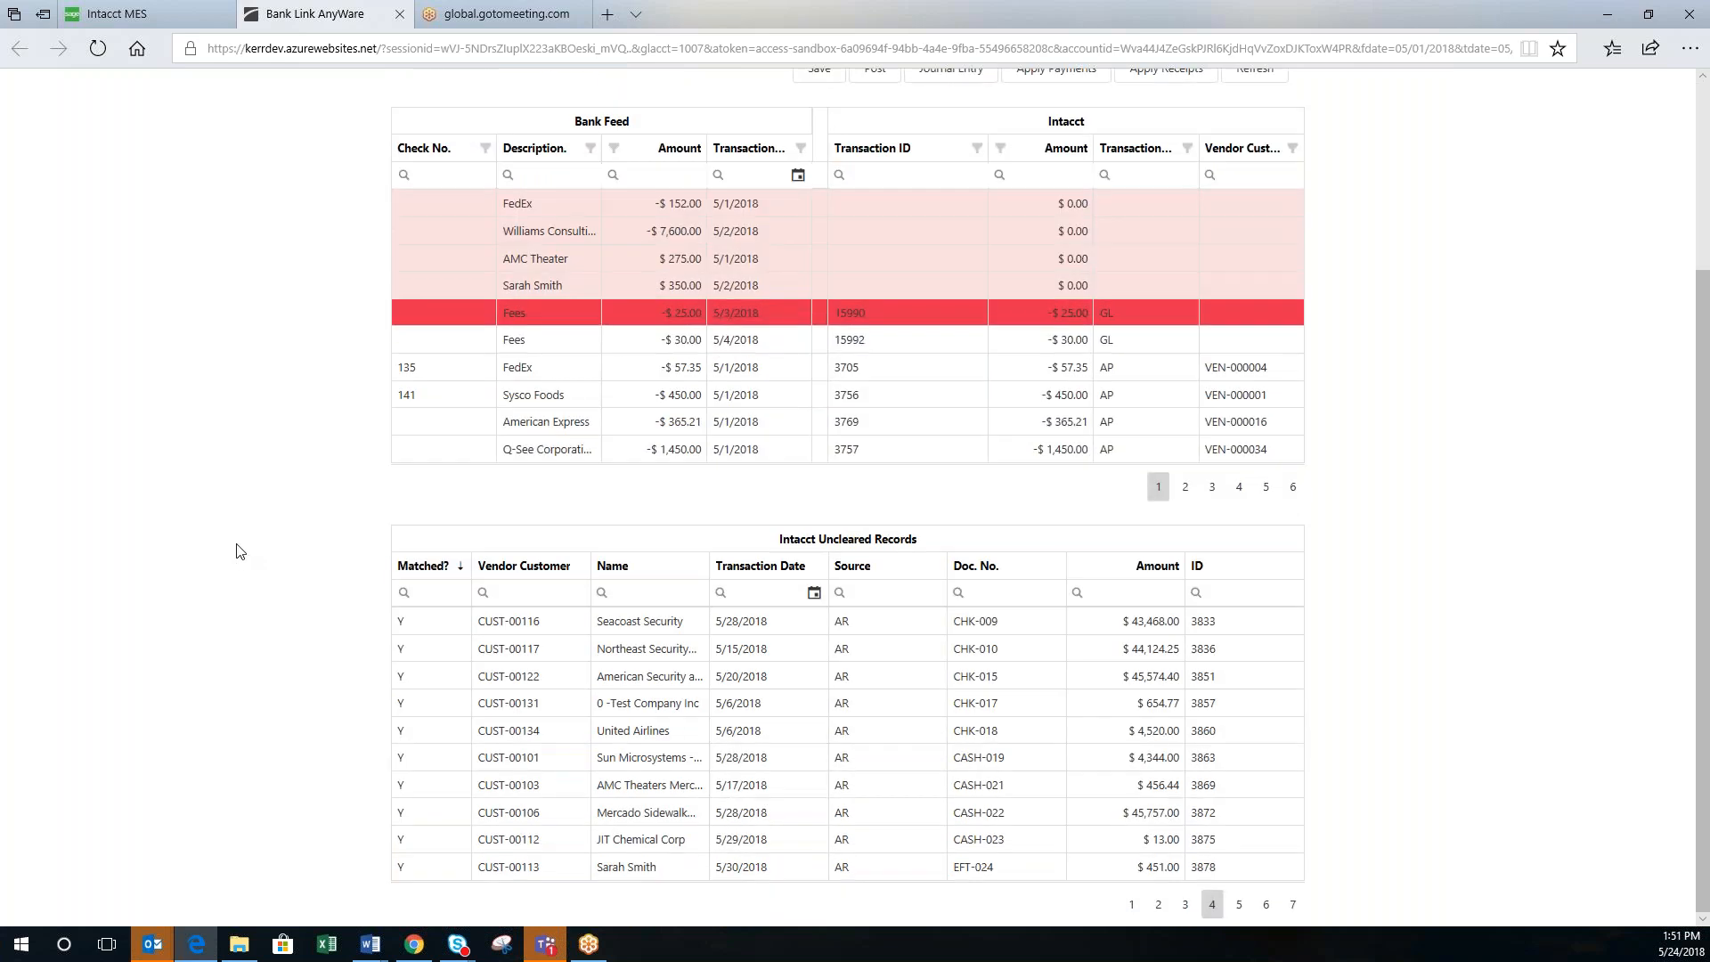
Step: Sort the Intacct Uncleared Records by Vendor Customer, reverse that order, then sort by Name
mouse_move(408, 599)
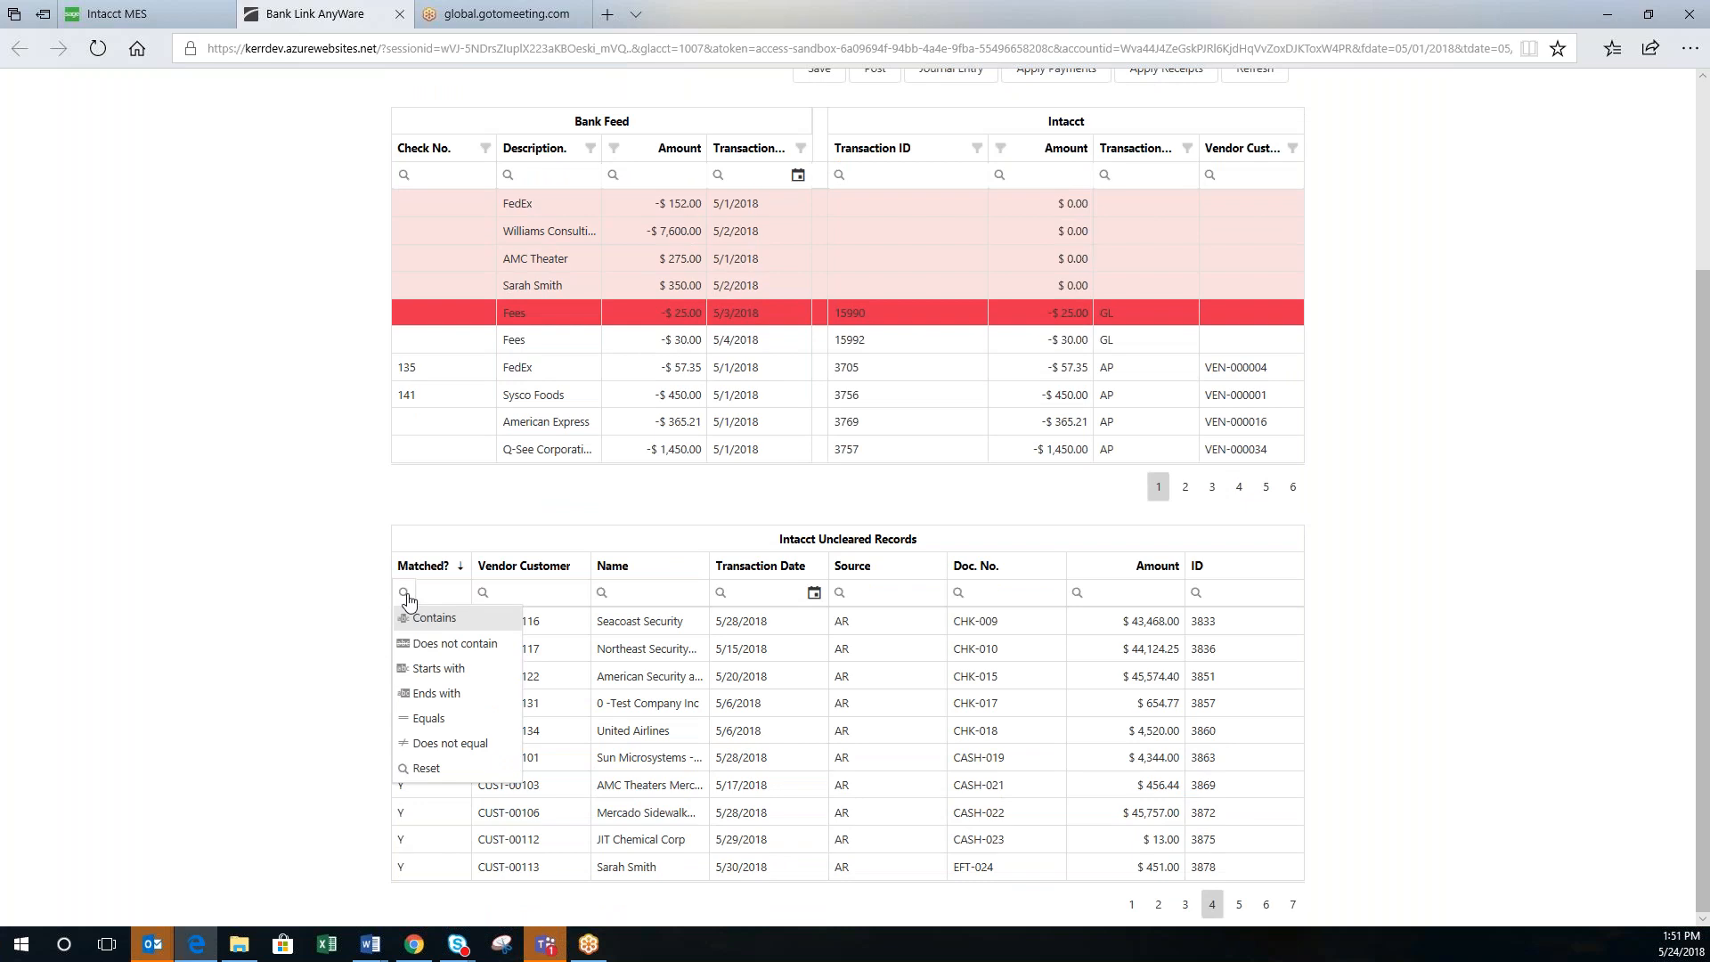
mouse_move(483, 601)
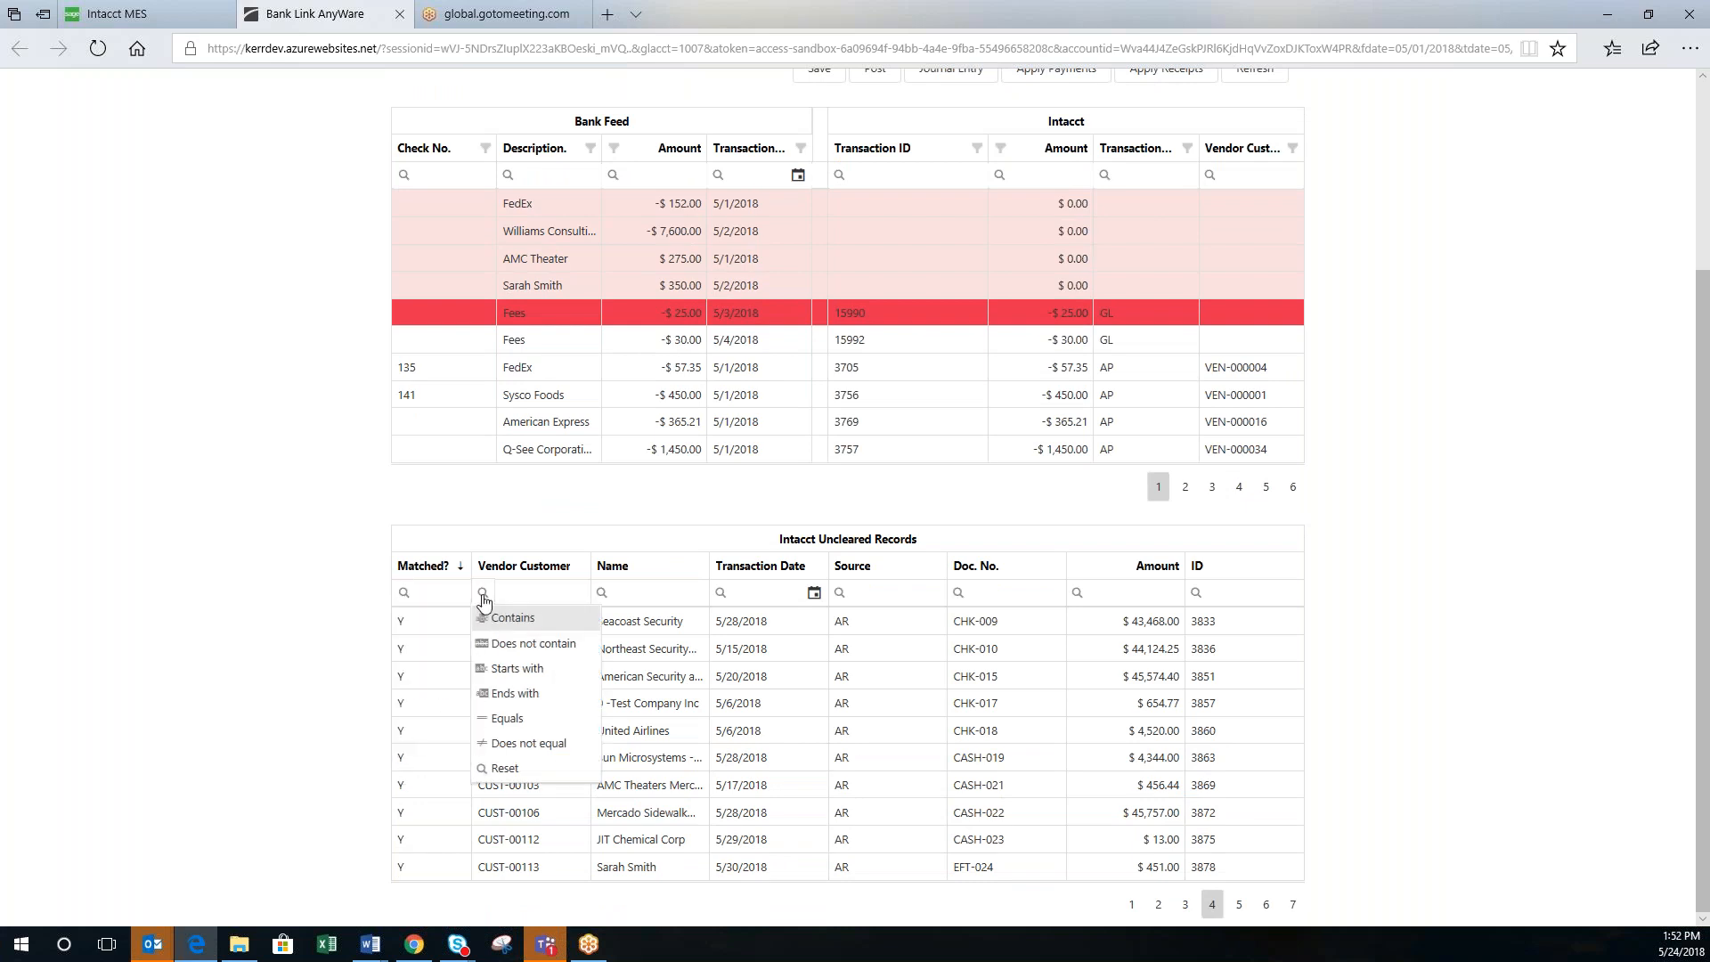
click(527, 566)
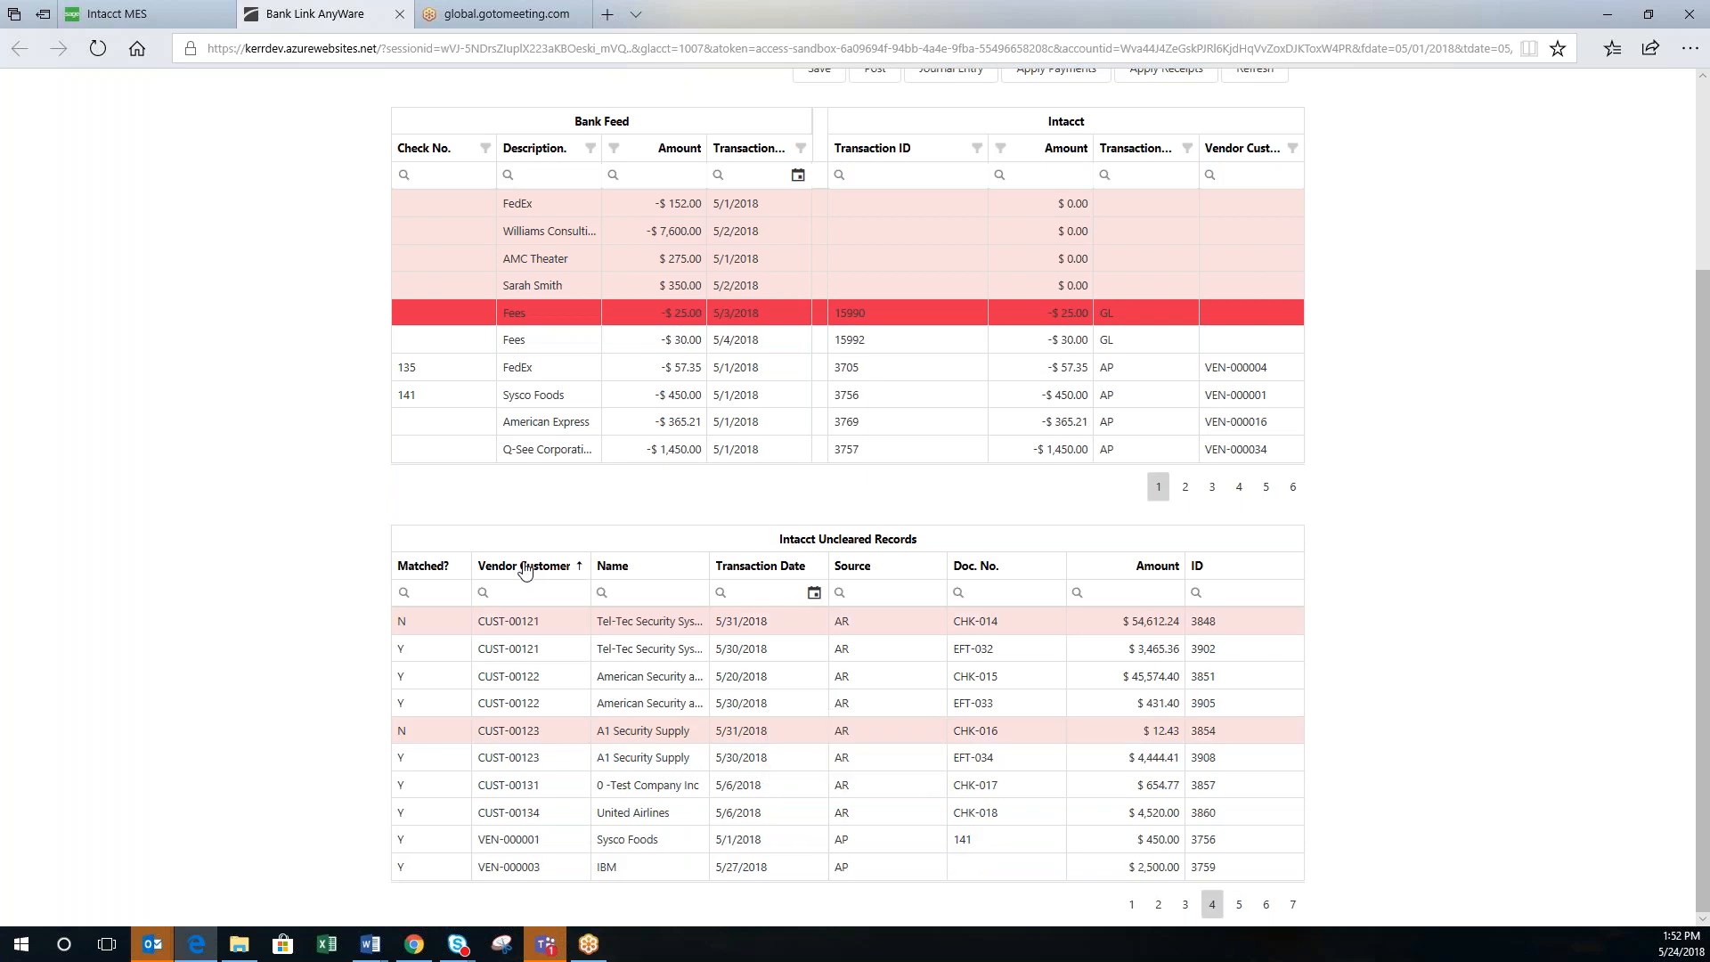
click(525, 567)
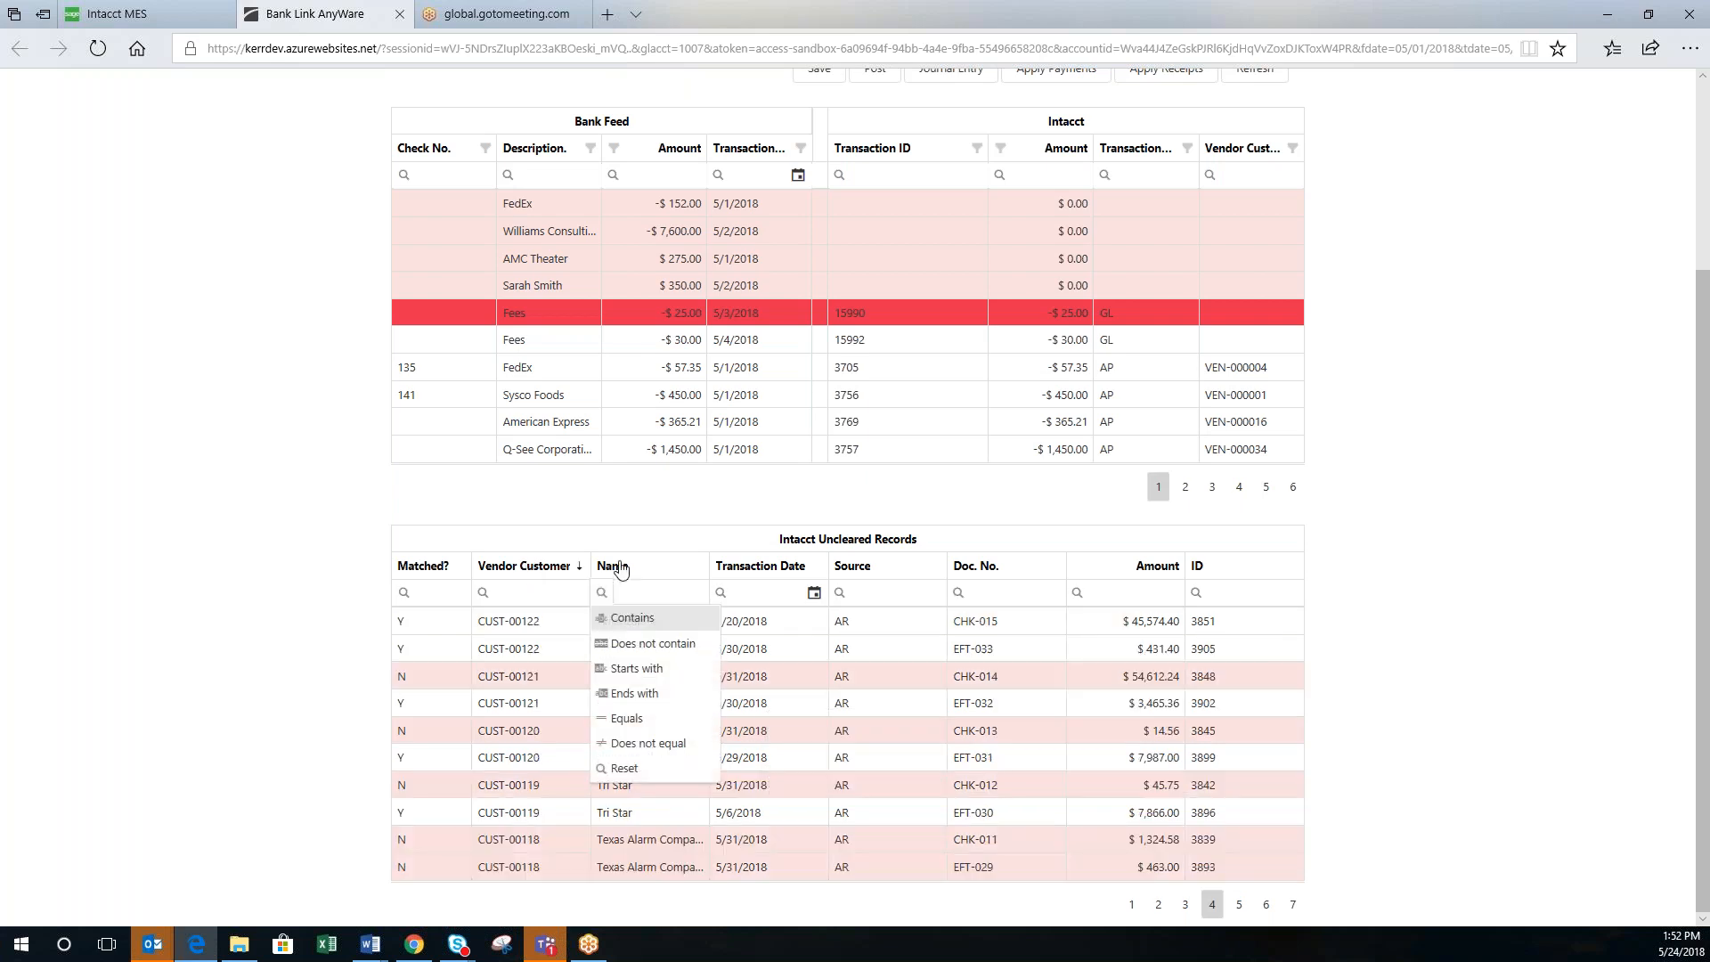
click(622, 571)
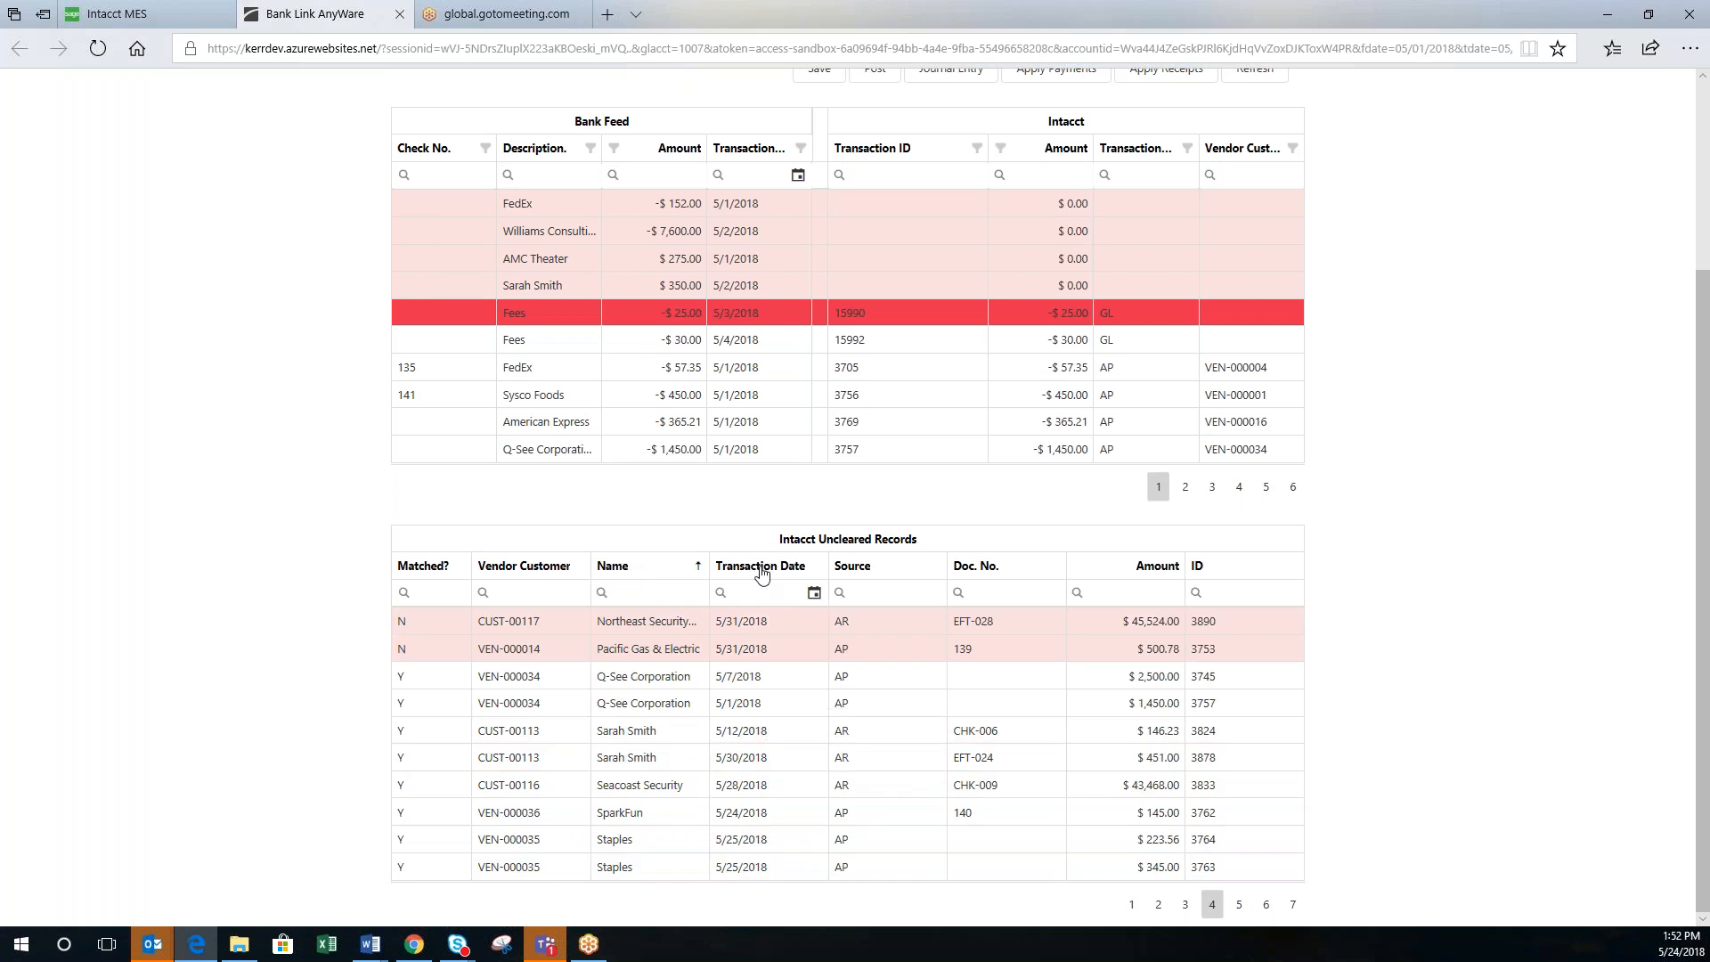
Step: Jump to the last page (7) of uncleared records, then return to page 1
scroll(222, 599, up, 3)
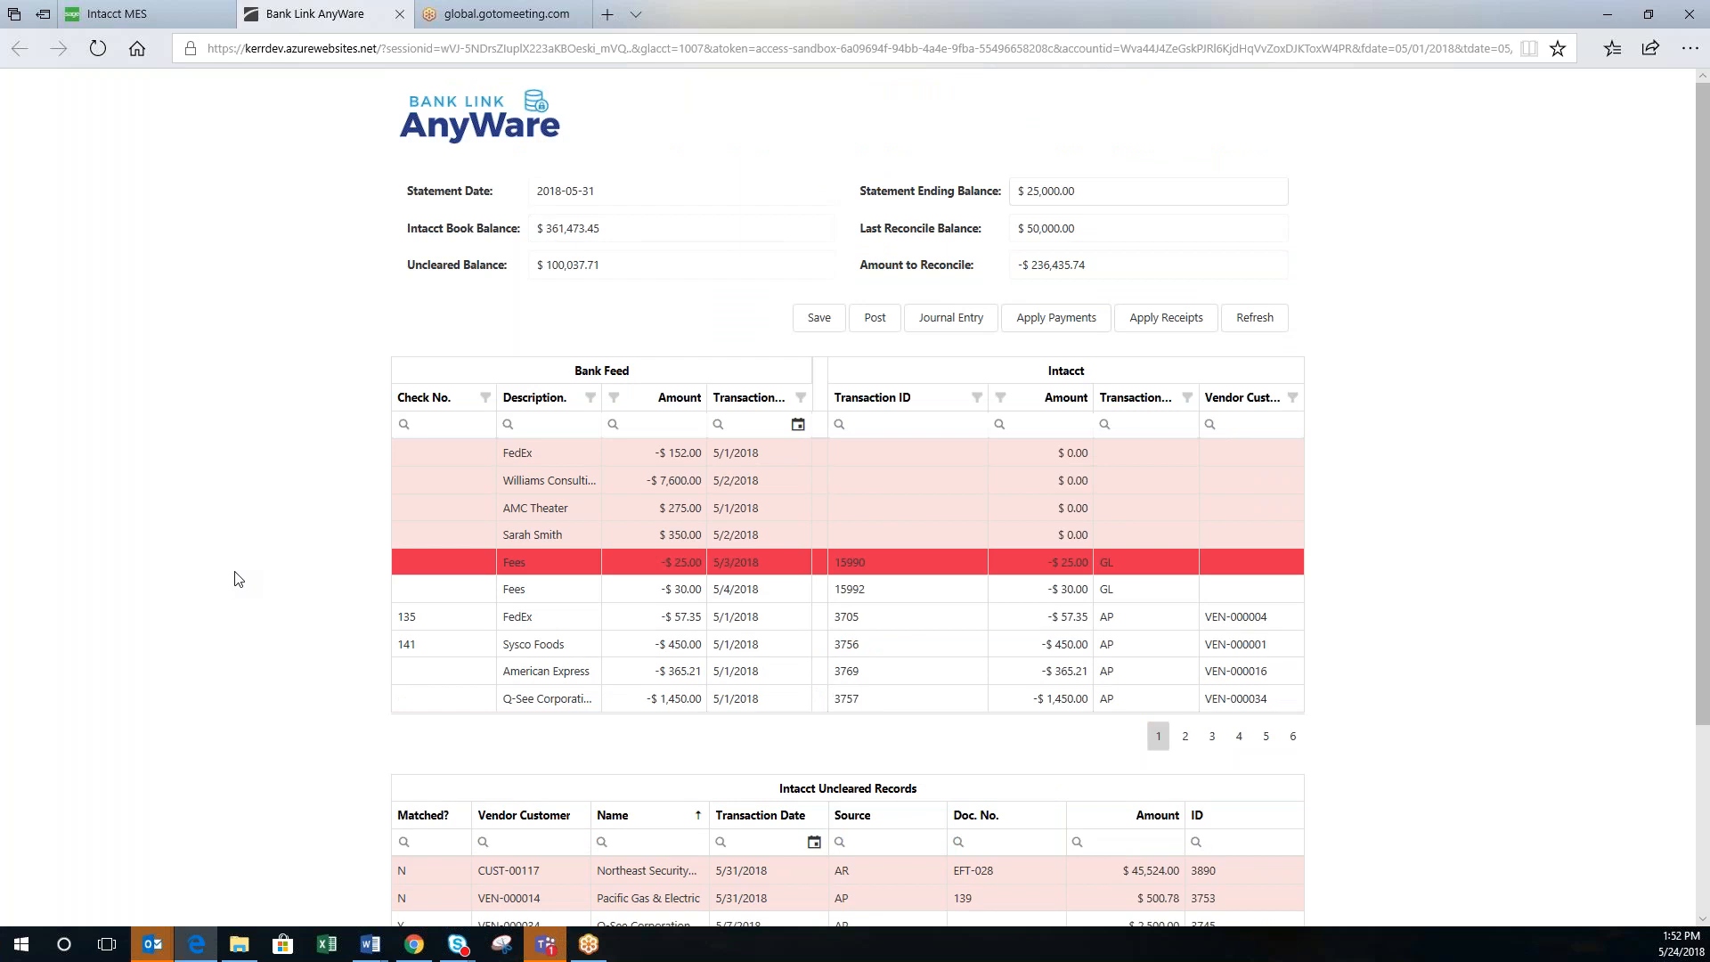
scroll(238, 580, down, 3)
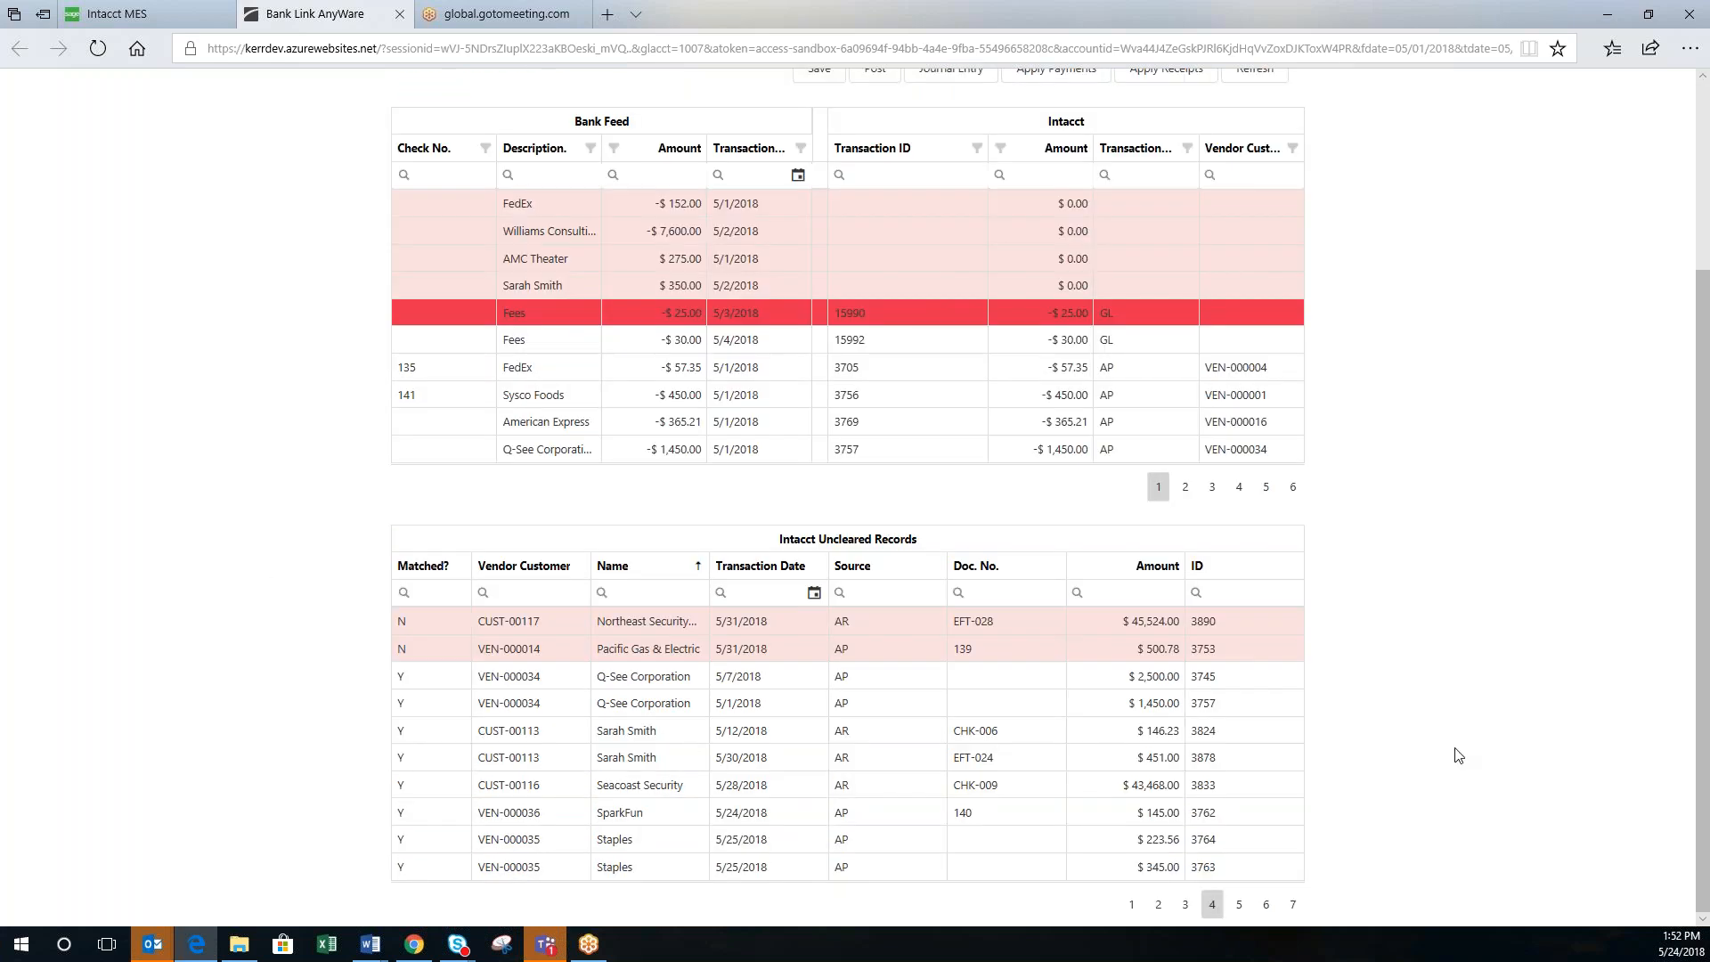
click(1293, 906)
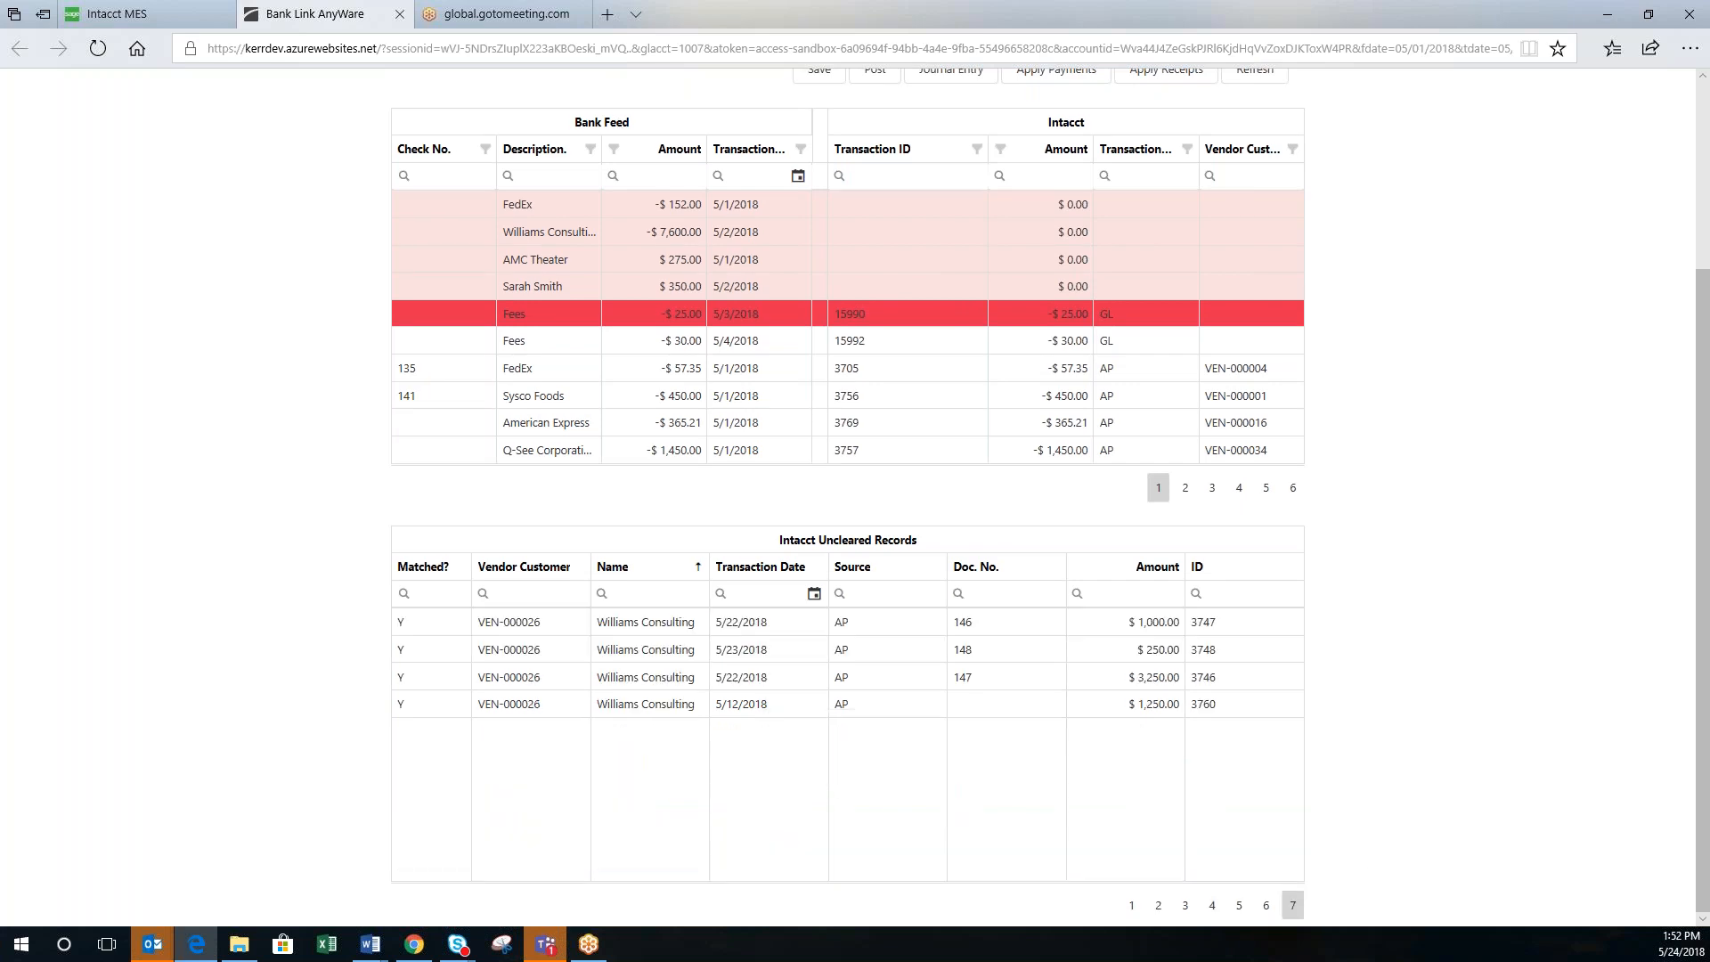
click(1131, 906)
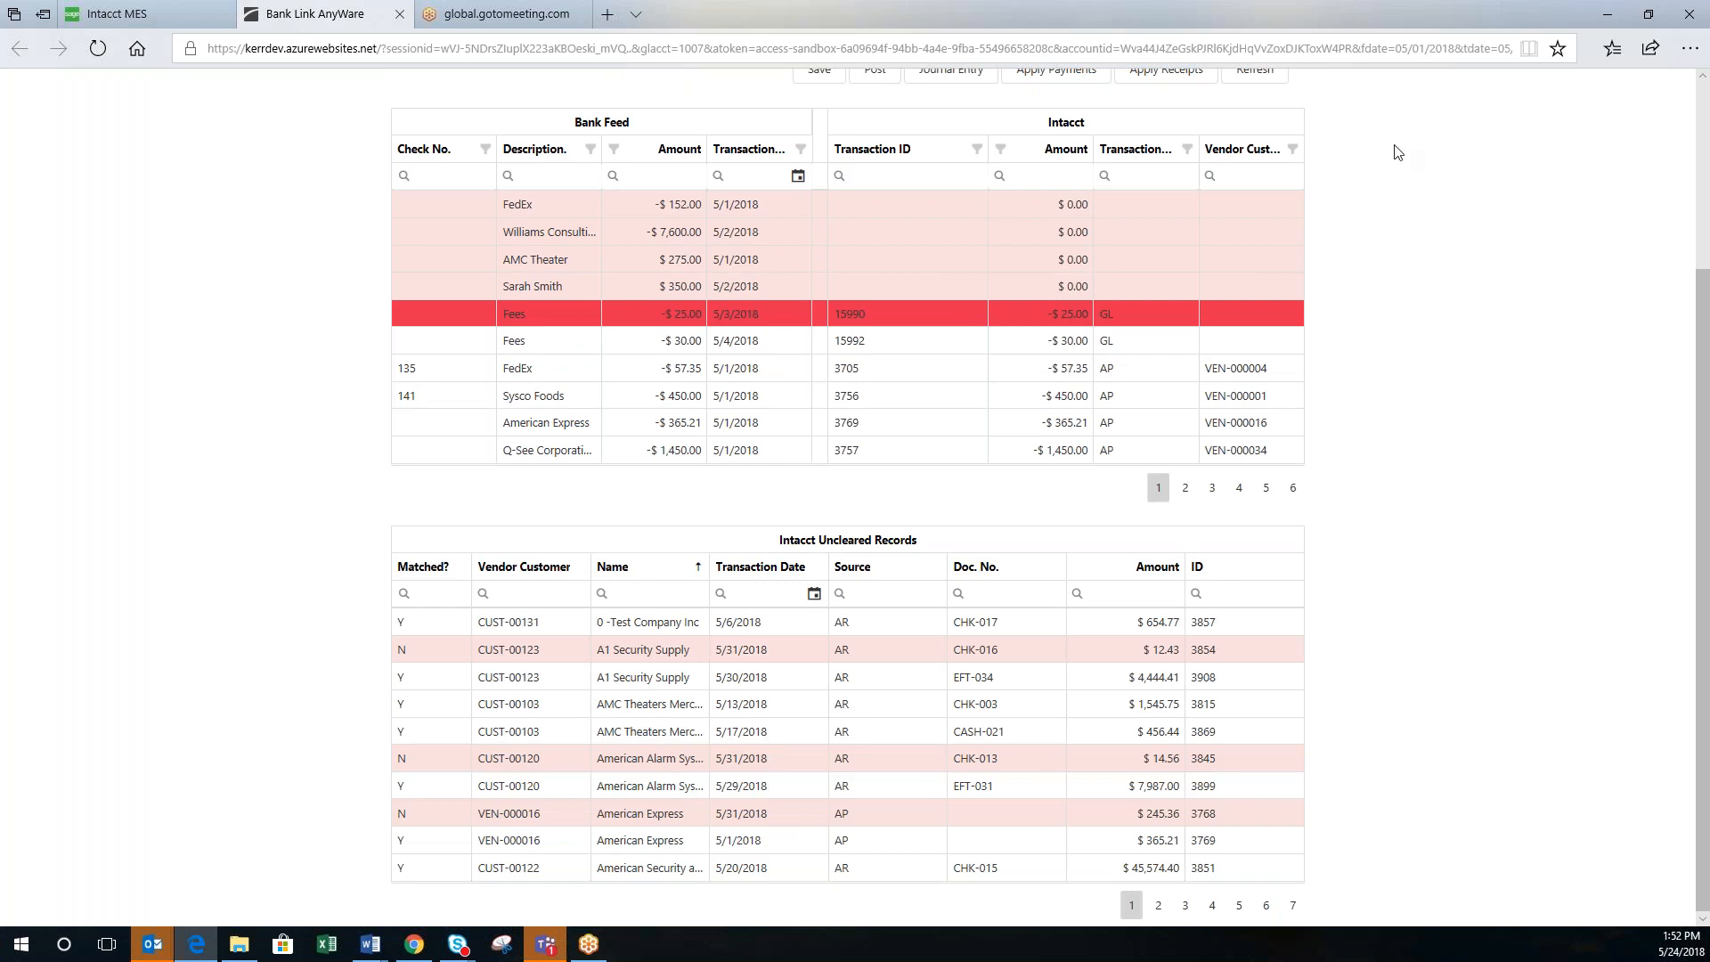
Step: Save the reconciliation and acknowledge the Done confirmation alert
scroll(1437, 313, up, 3)
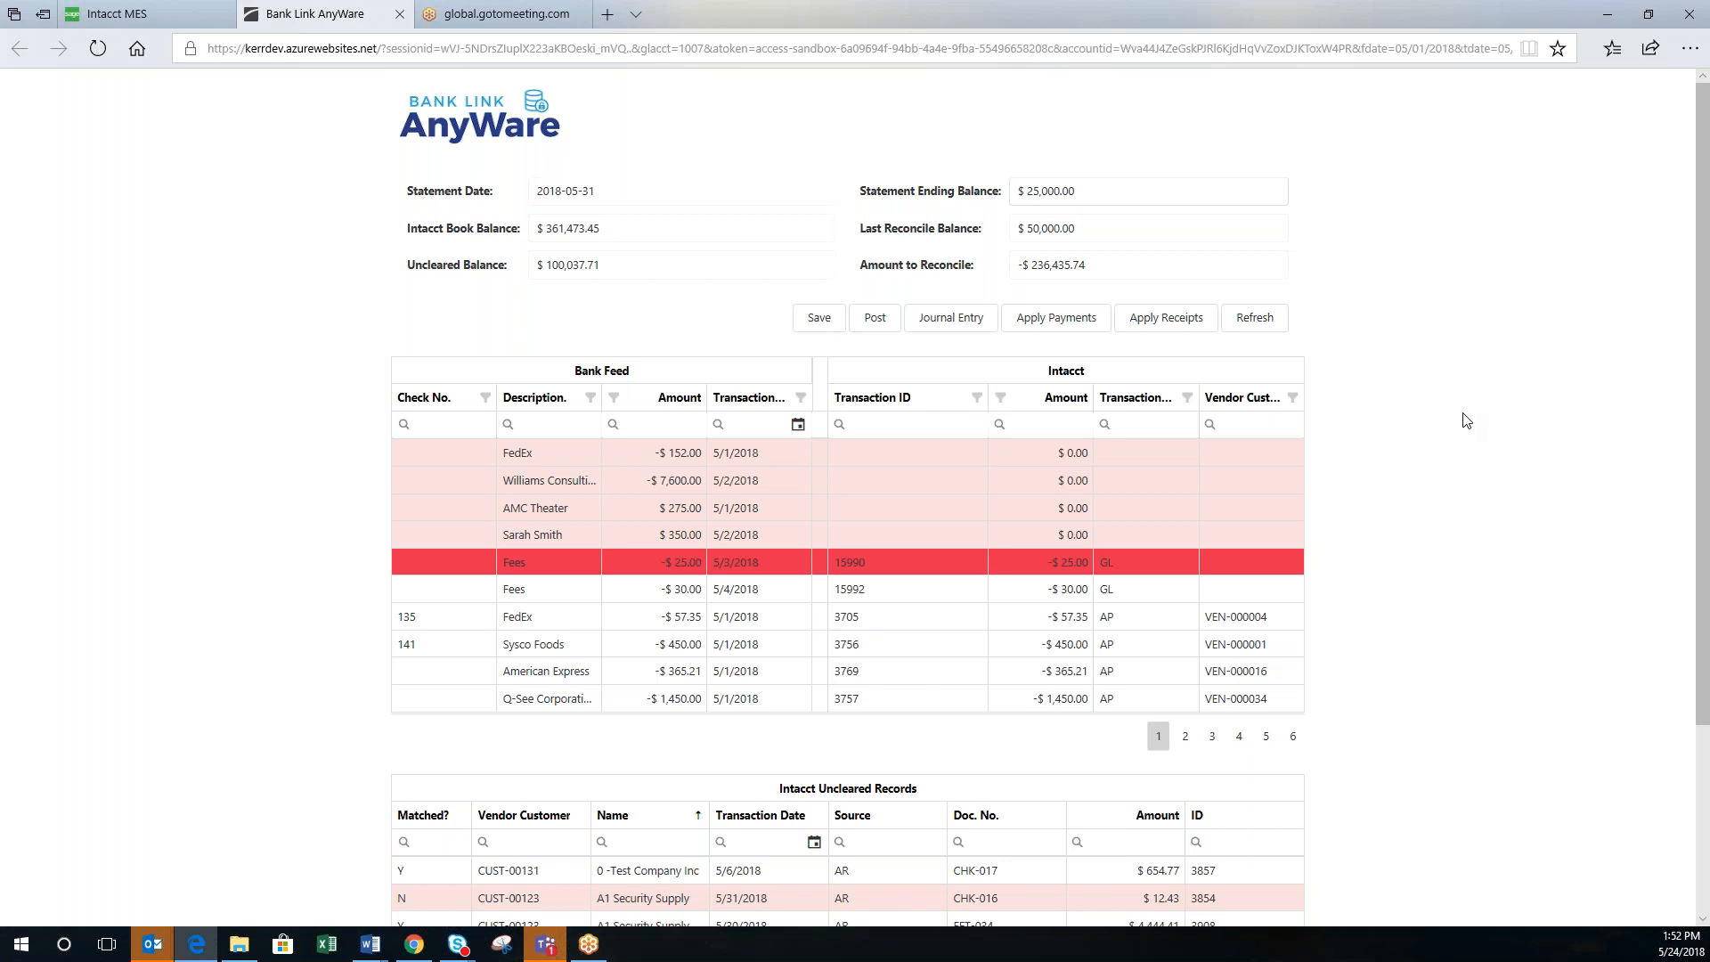
scroll(1466, 419, down, 3)
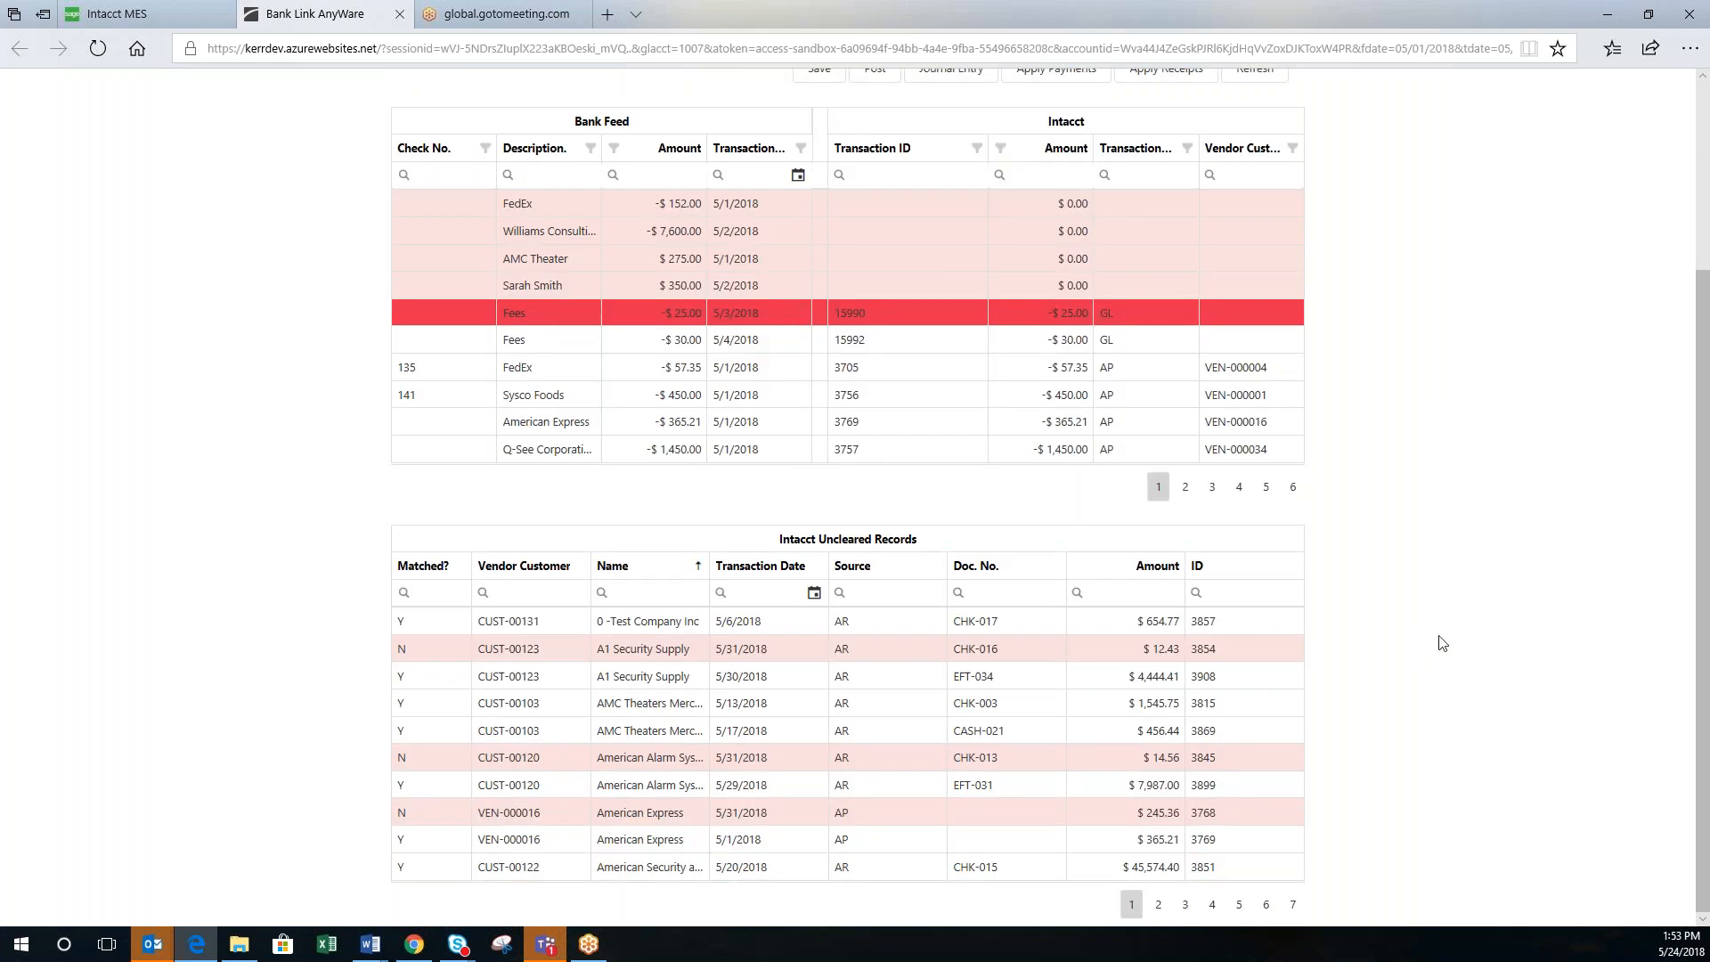
scroll(1479, 577, up, 3)
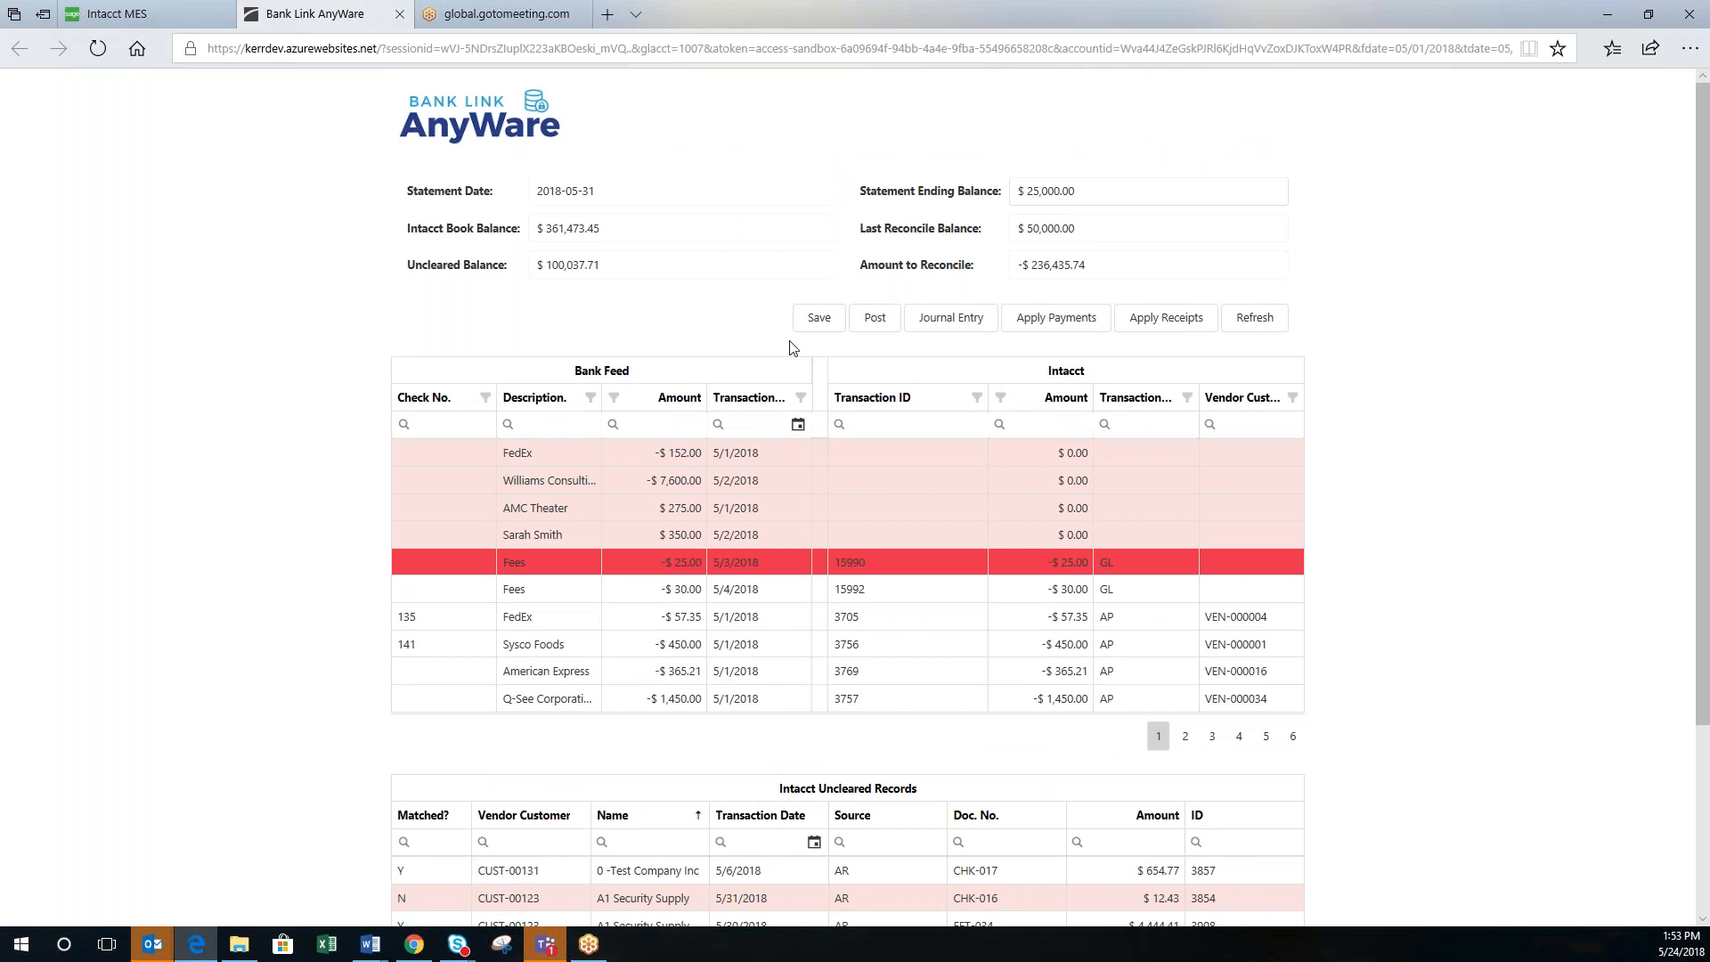
click(811, 325)
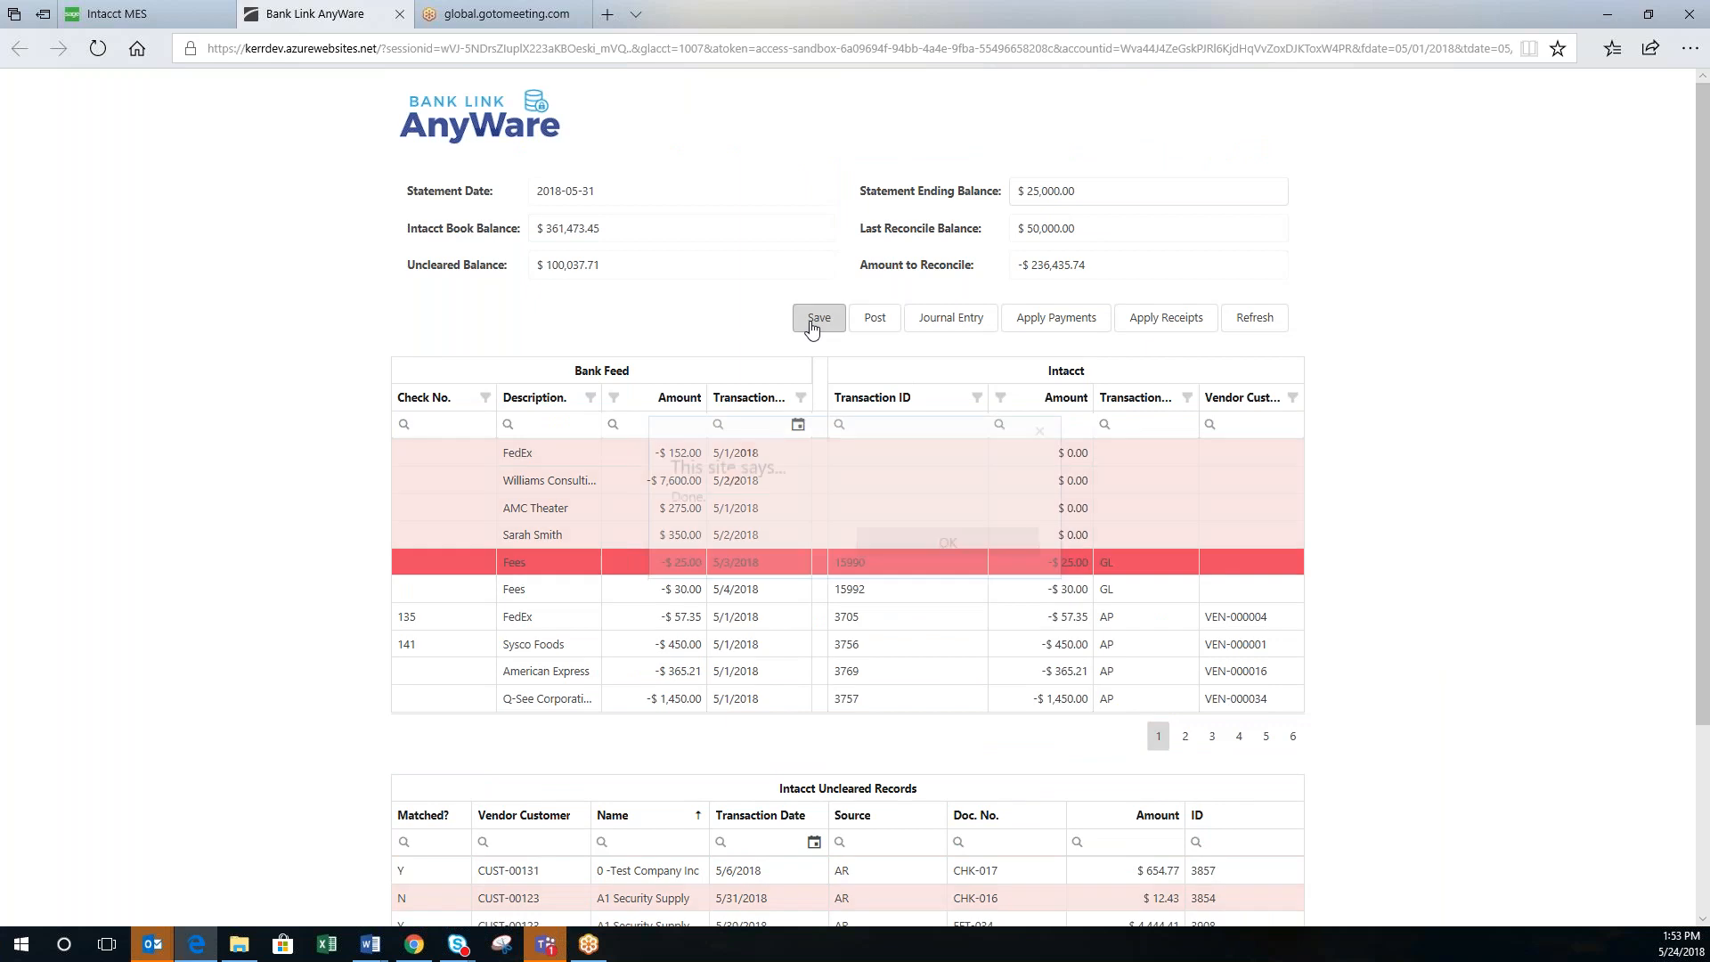
click(915, 553)
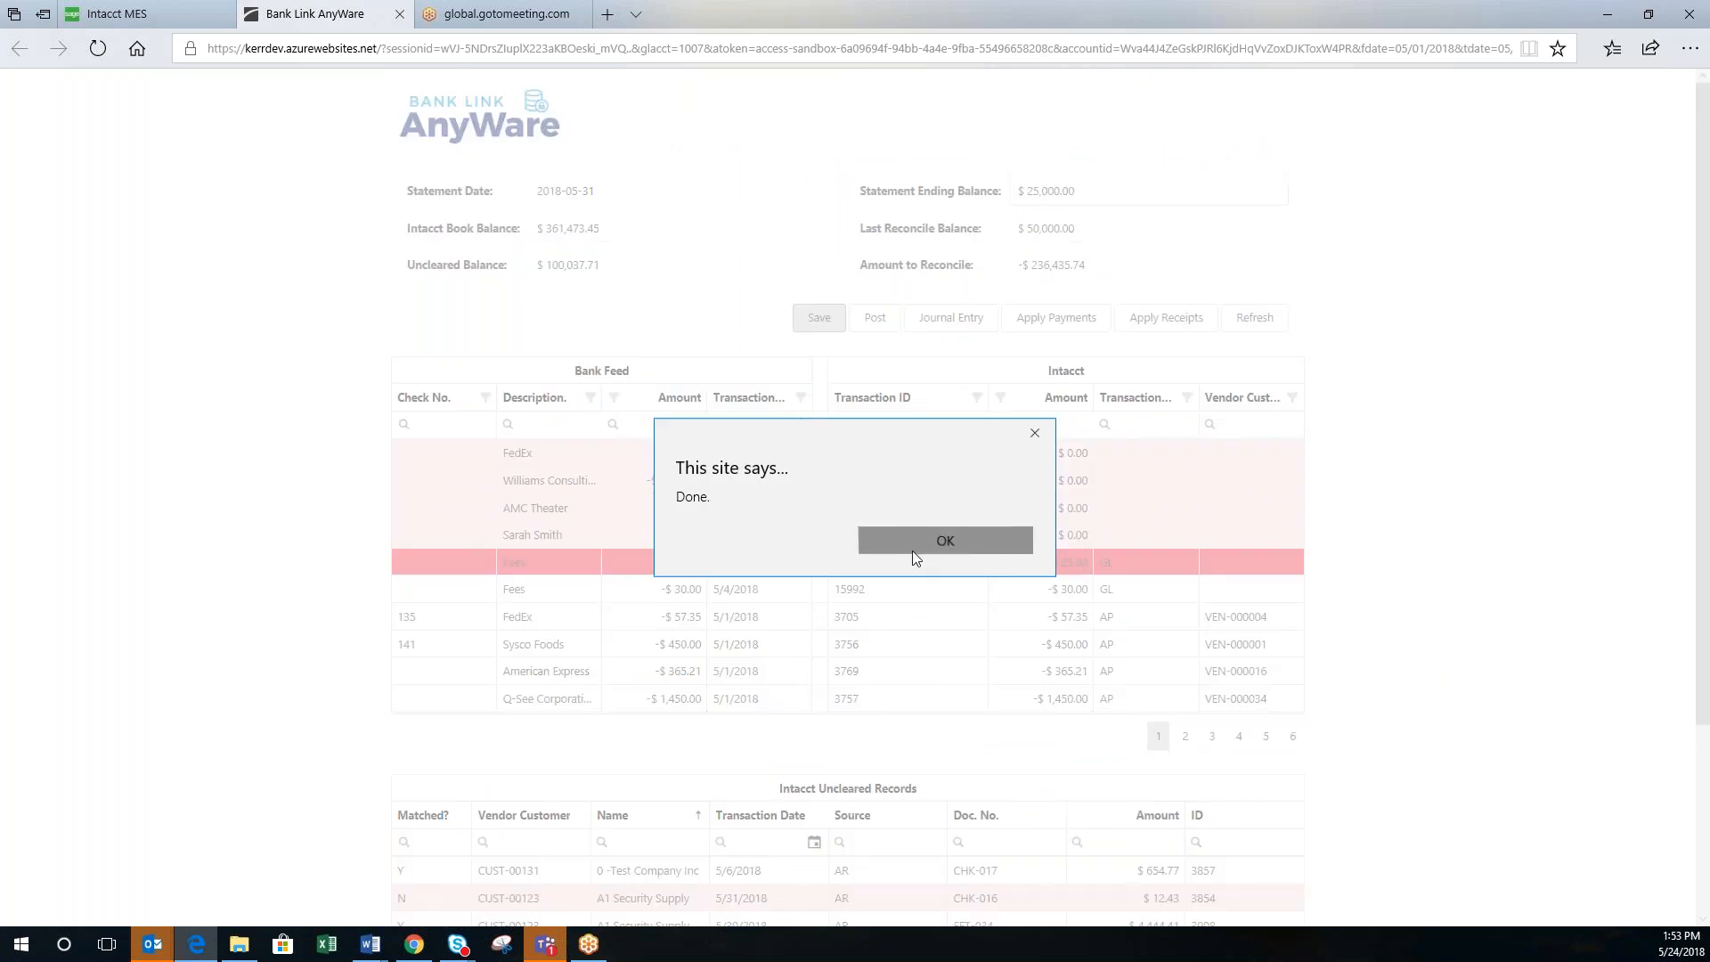
Step: Back in Intacct, reload the CHASE TEST statement through Bank Link > Bank Statements
click(157, 19)
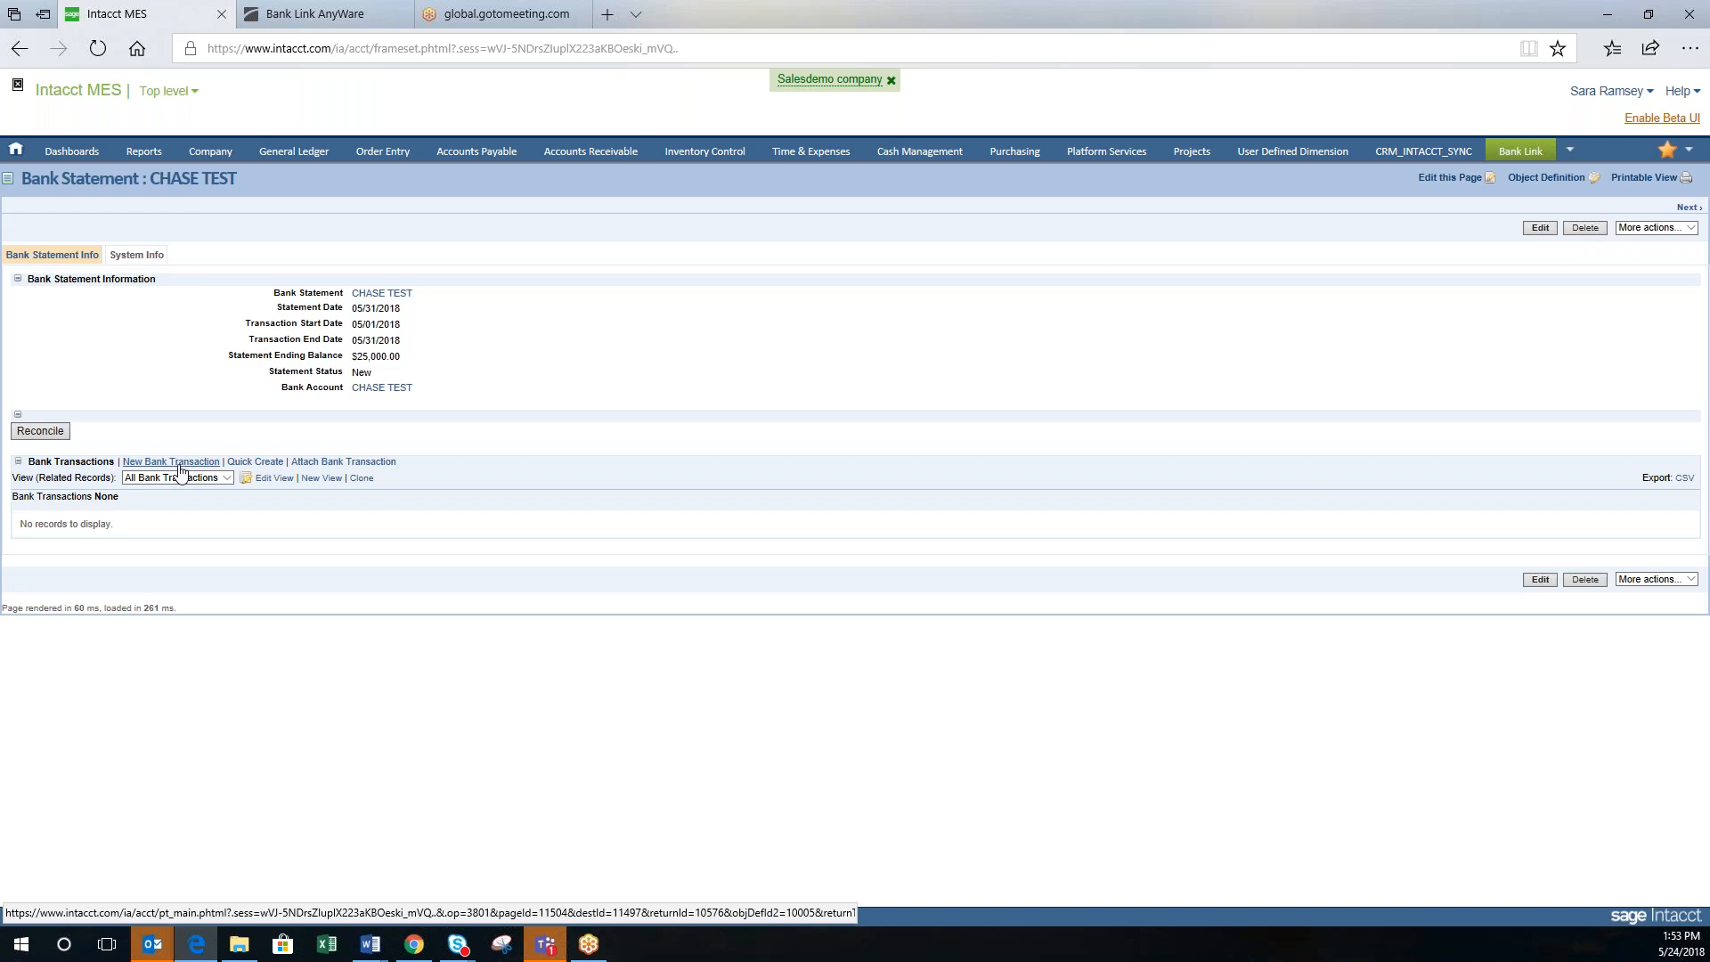
mouse_move(1510, 146)
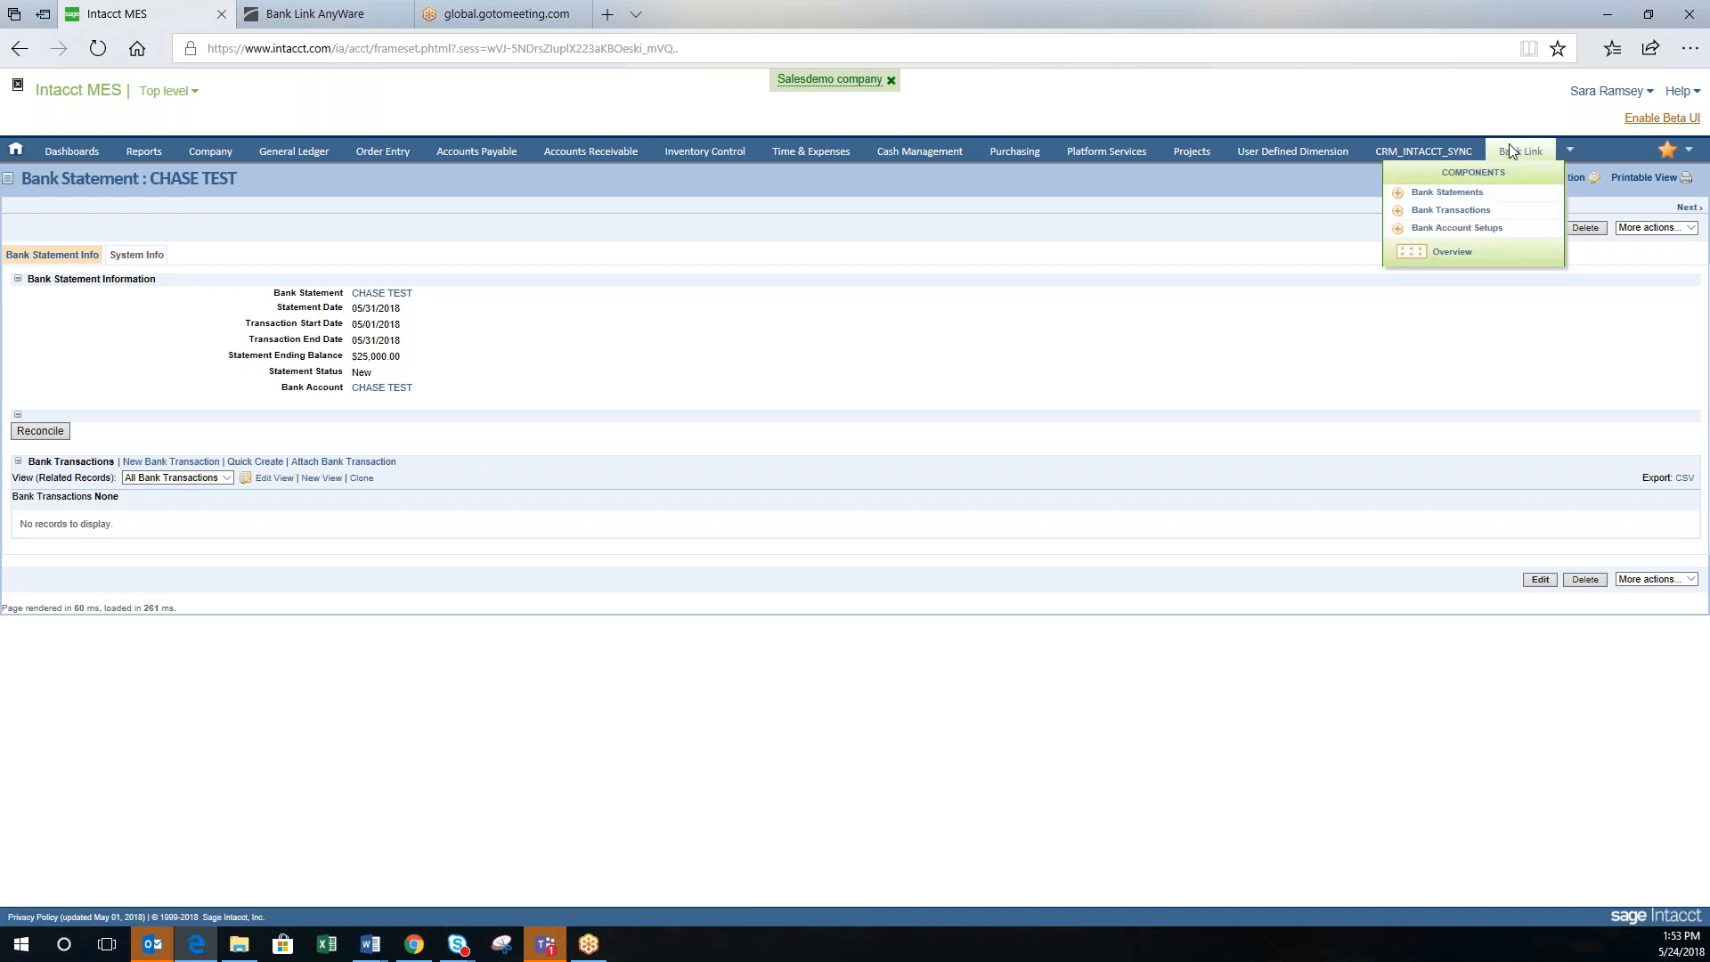
click(1445, 193)
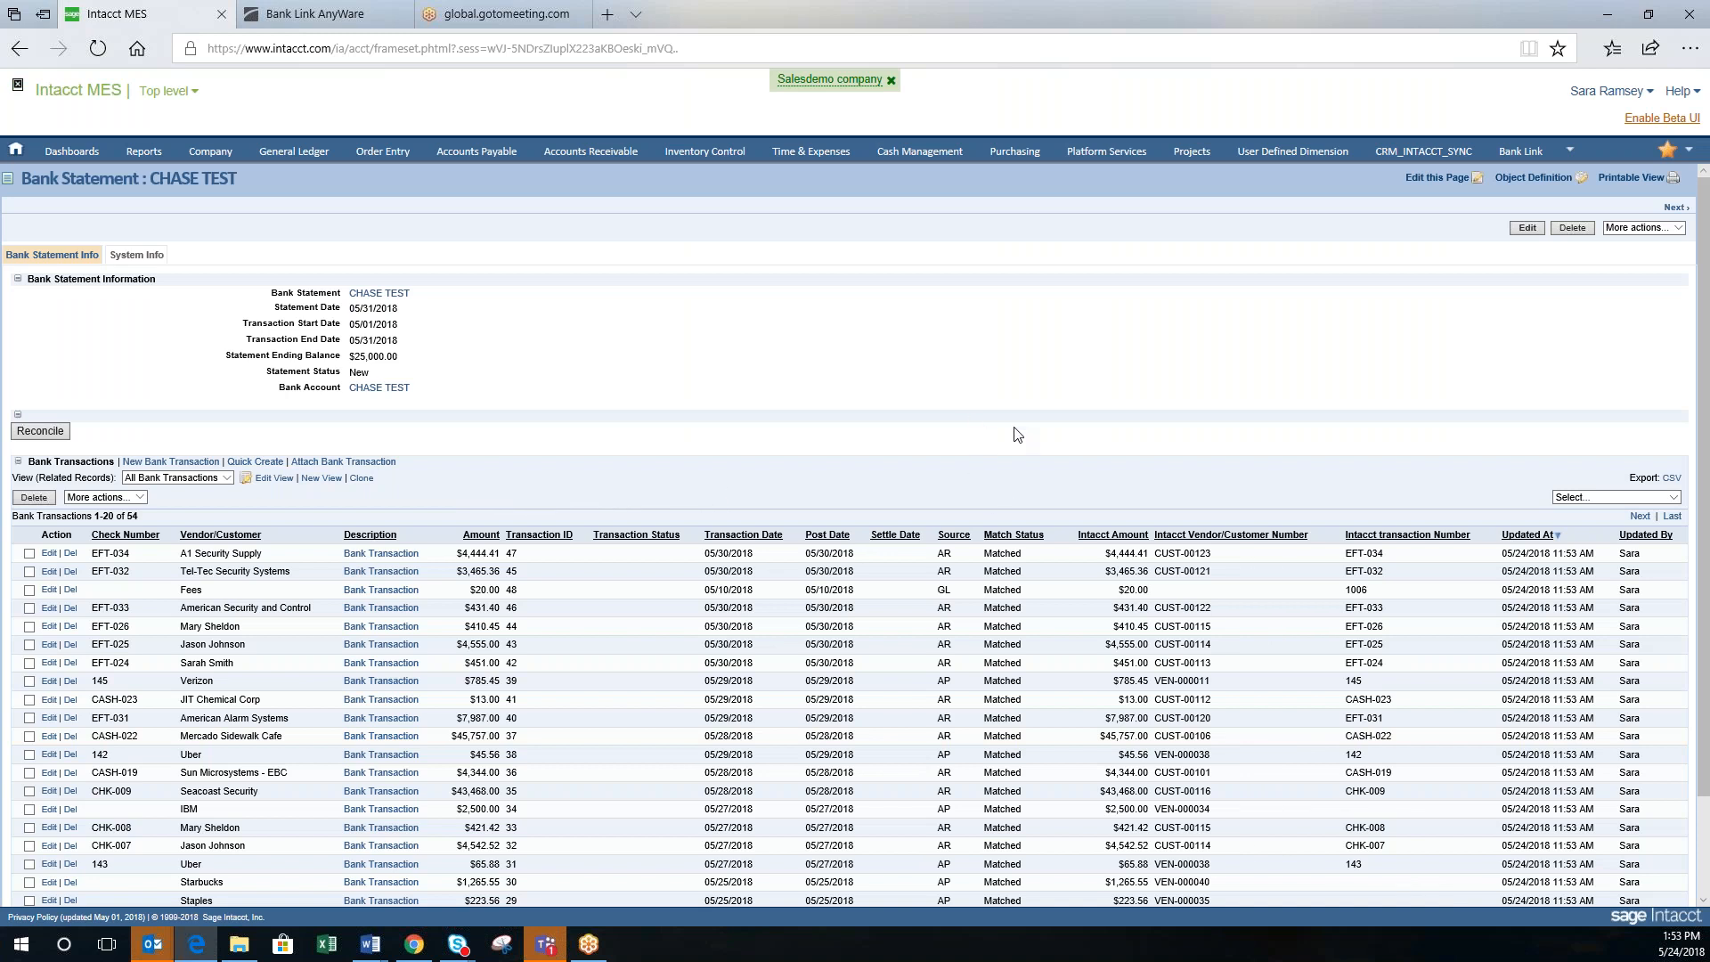
Step: Sort the CHASE TEST bank transactions by Match Status, putting the four unmatched entries first
scroll(1015, 428, down, 3)
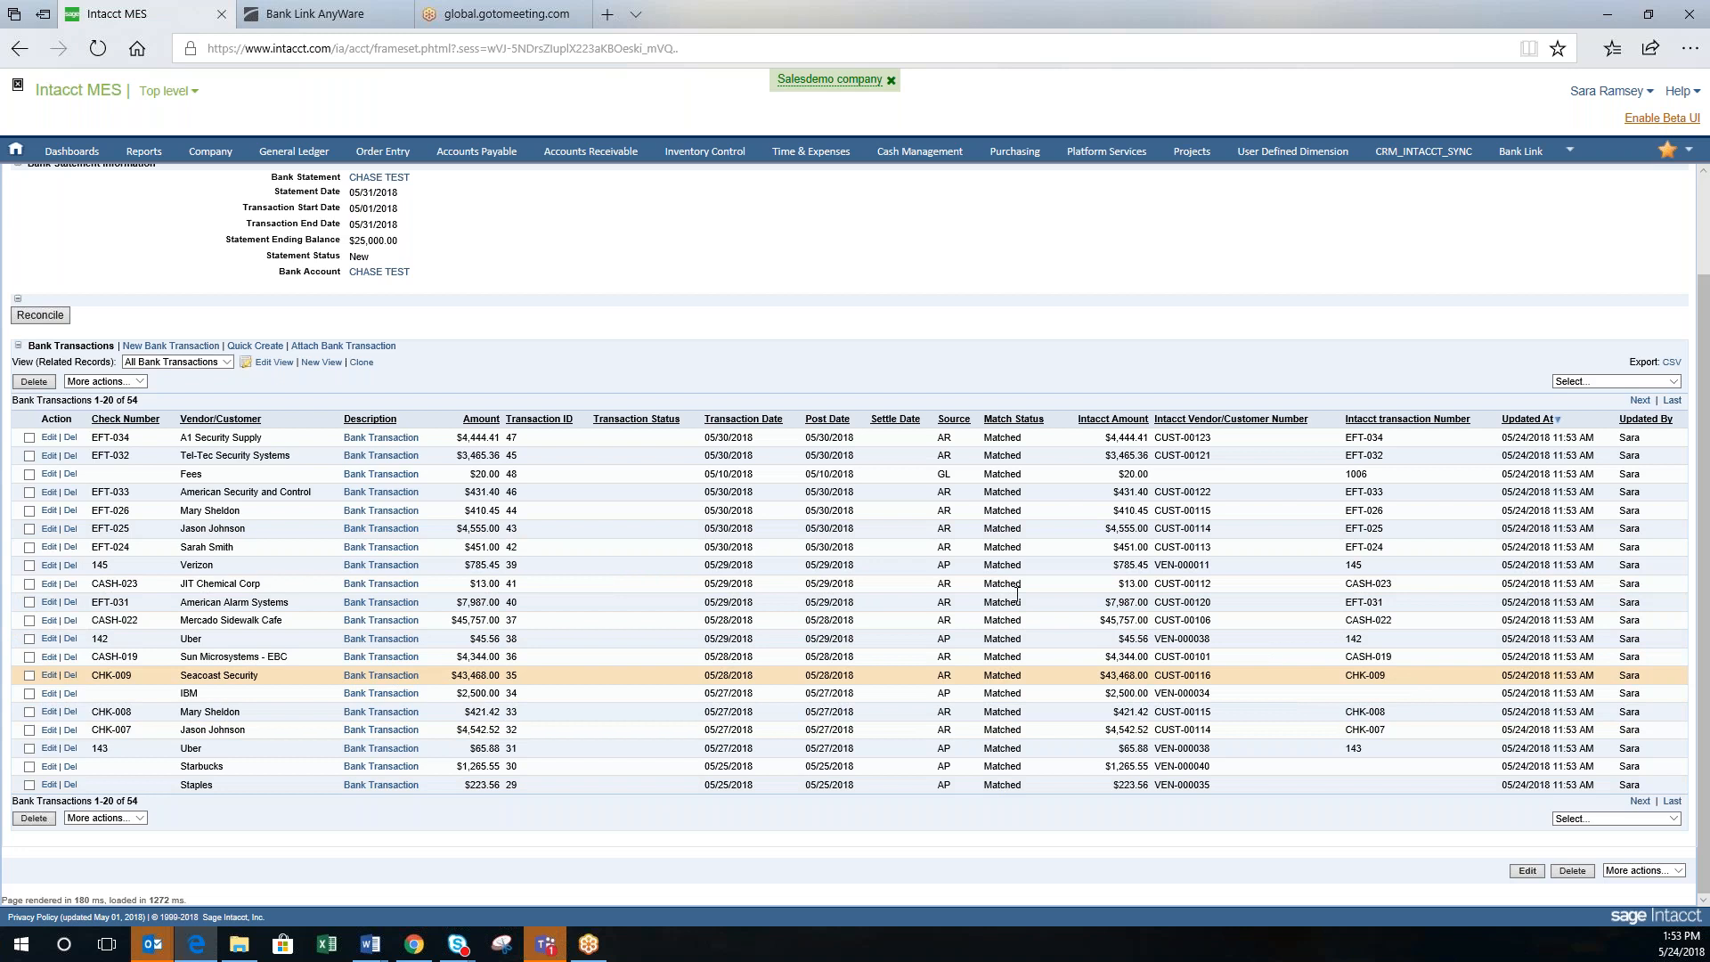
click(1029, 422)
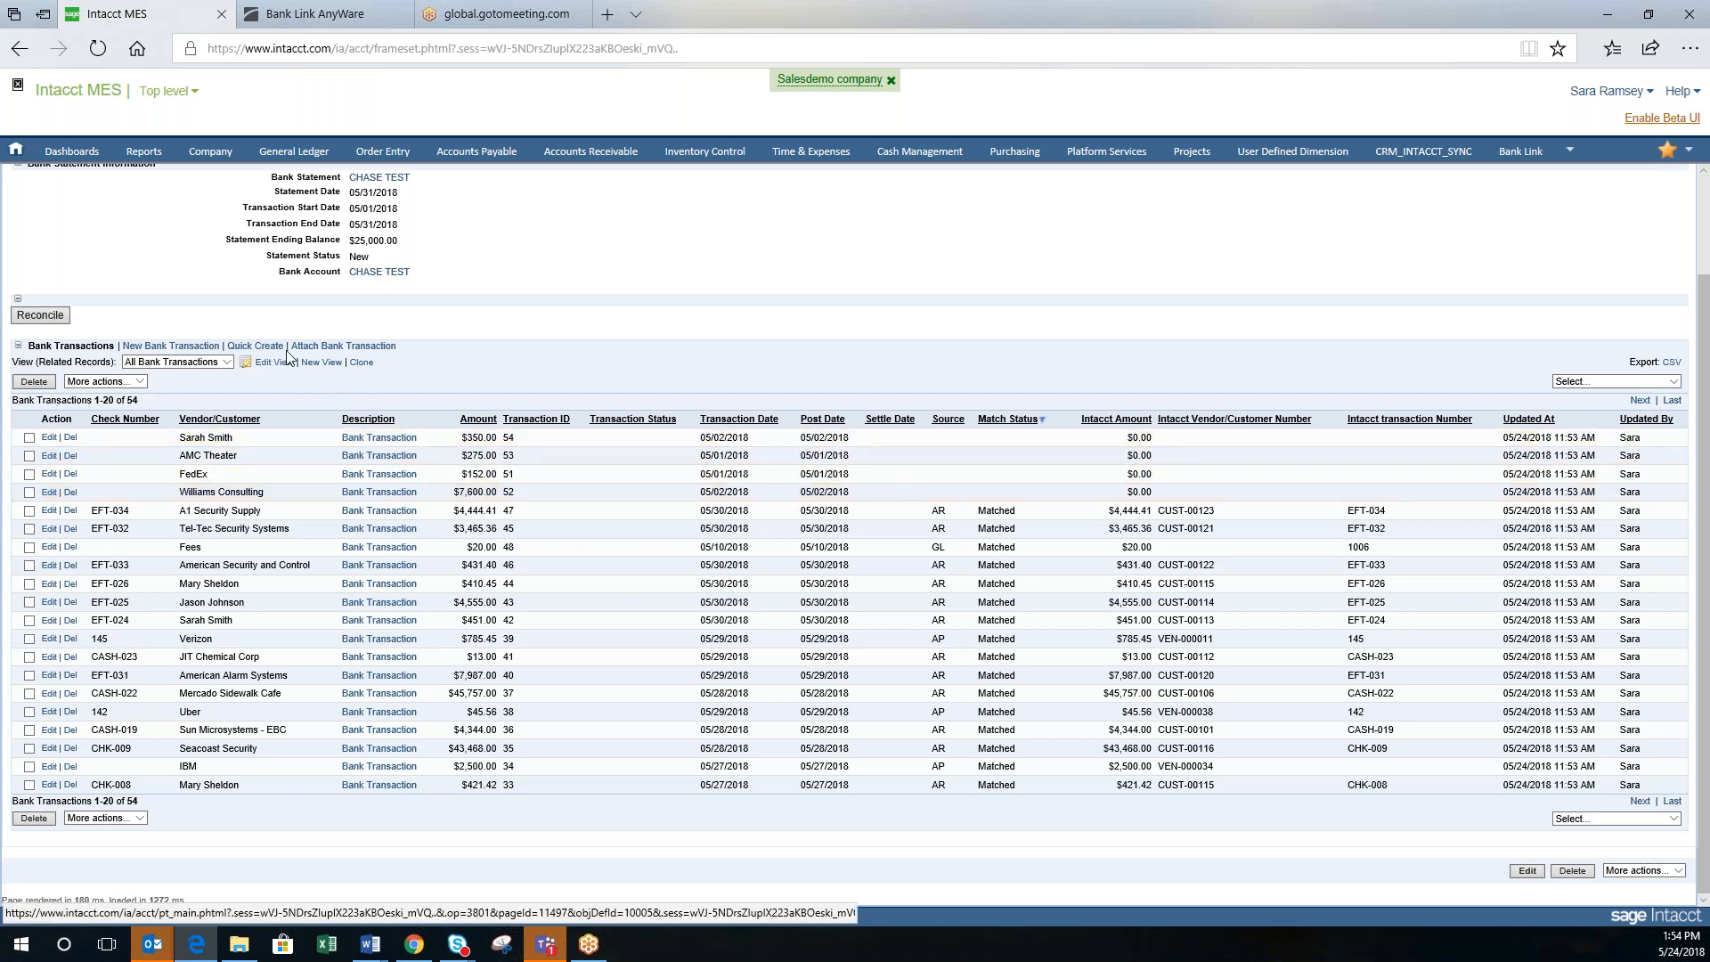
click(258, 346)
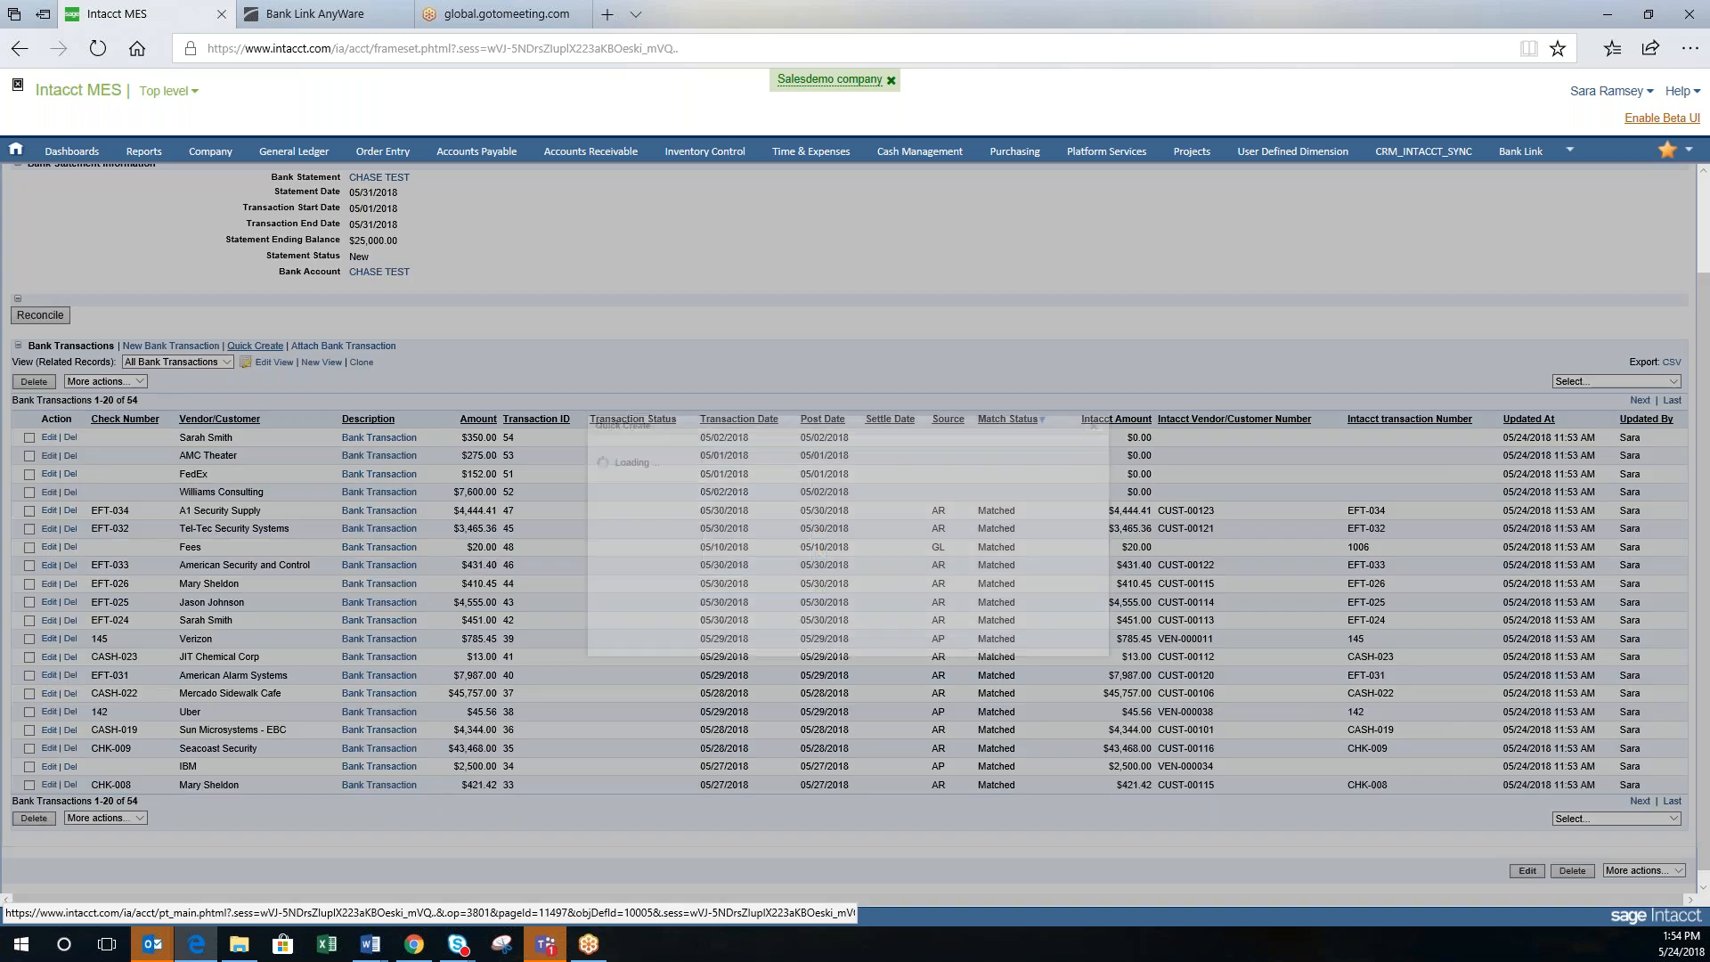
scroll(977, 599, down, 3)
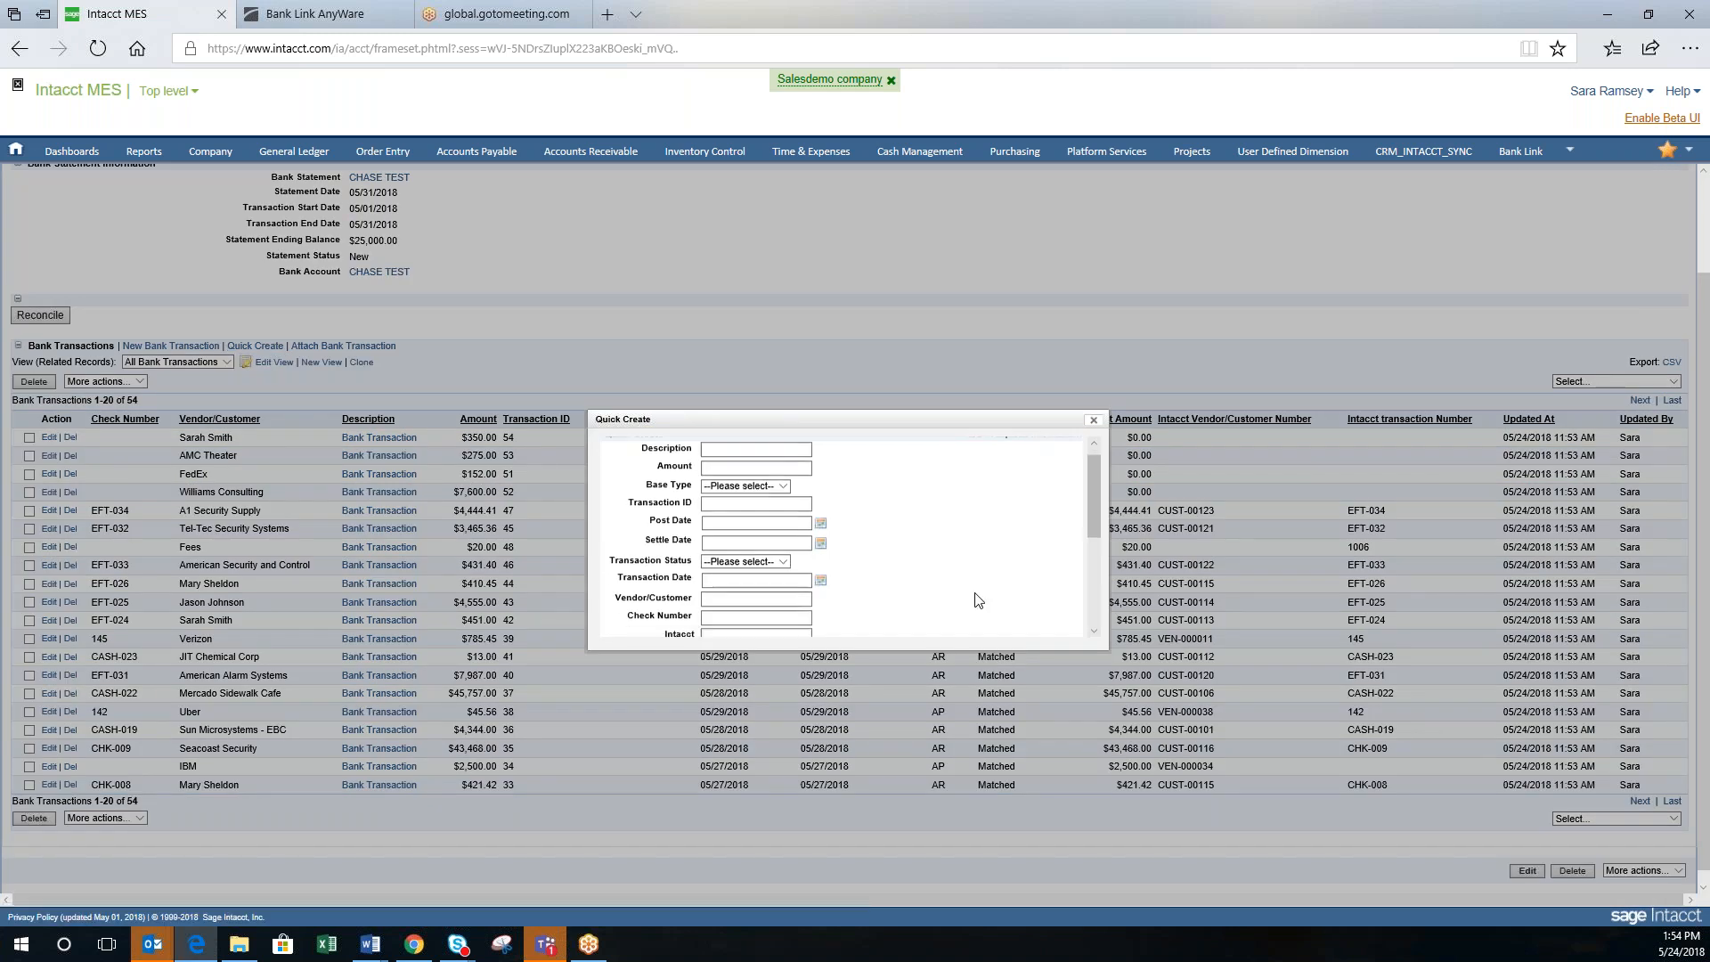
scroll(977, 599, down, 4)
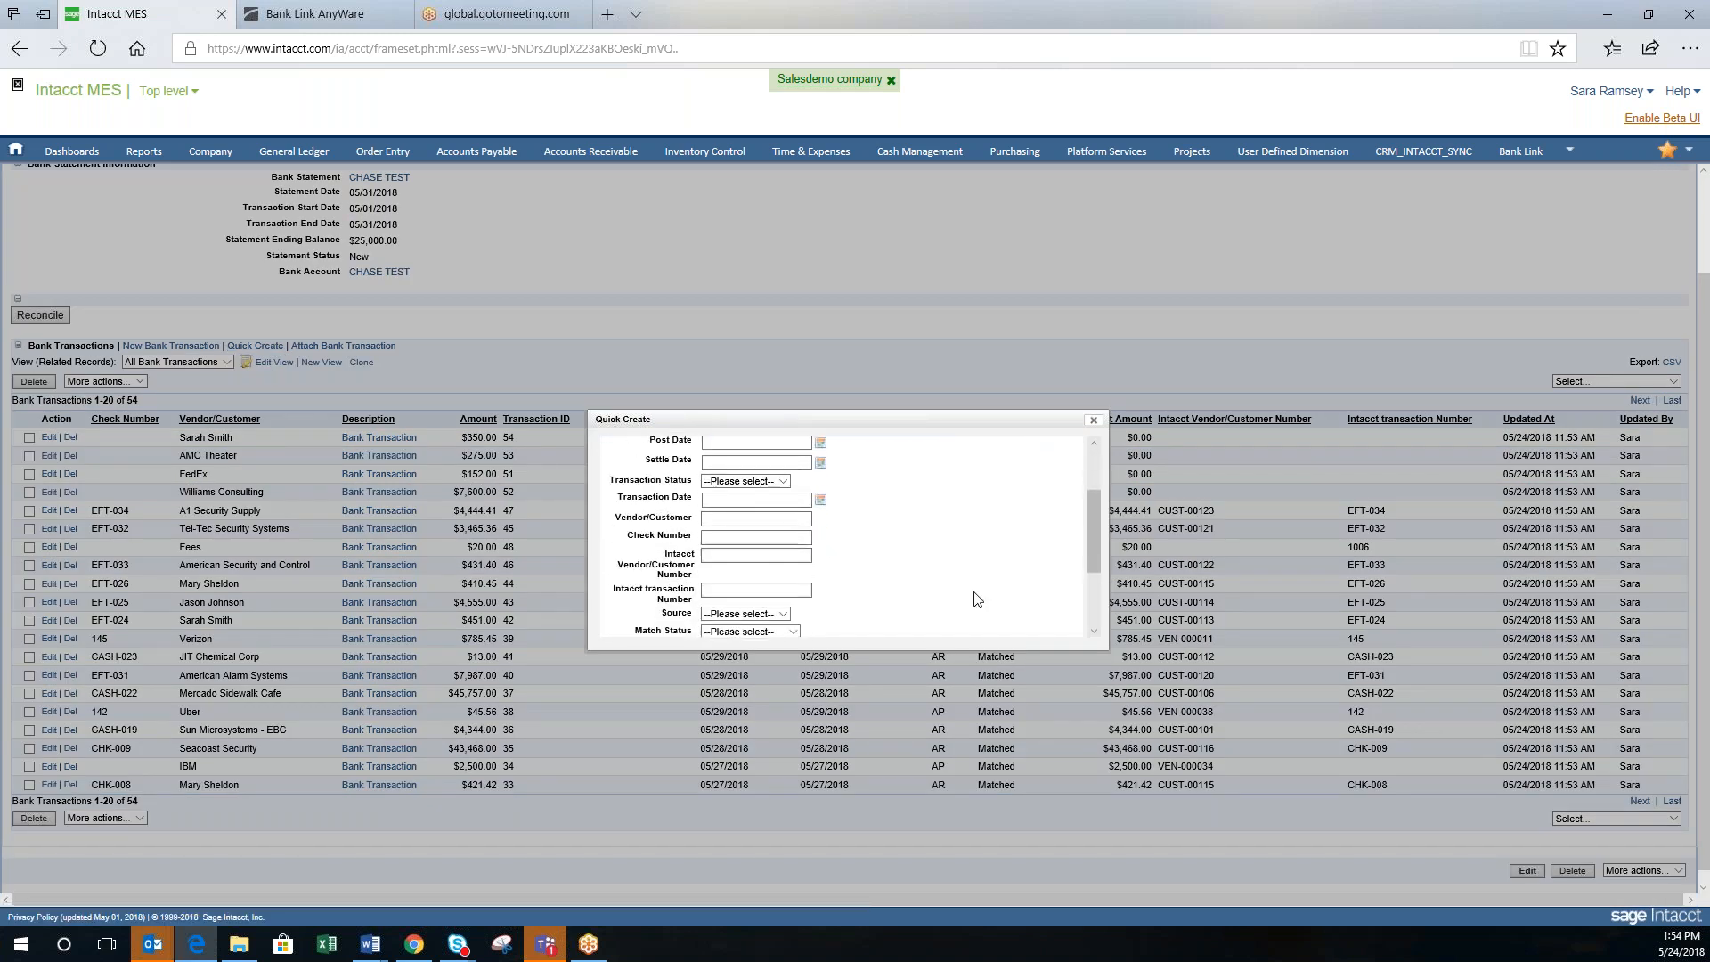
scroll(977, 598, down, 2)
scroll(977, 599, up, 9)
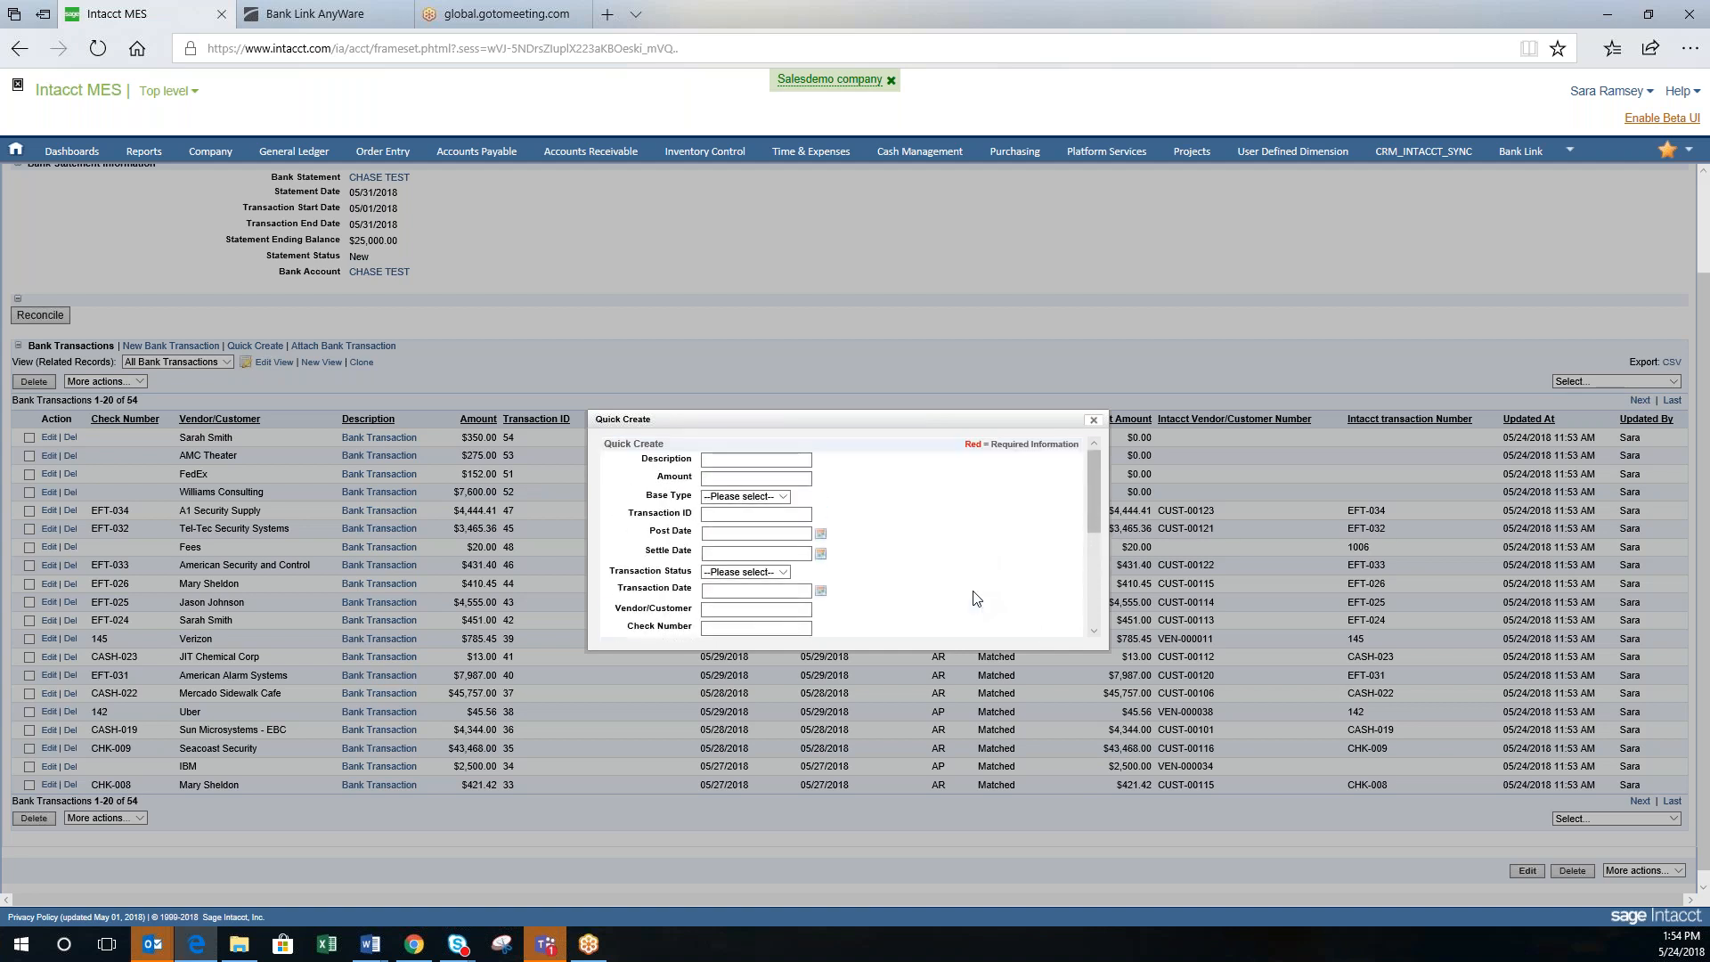
scroll(977, 598, down, 3)
scroll(977, 599, down, 3)
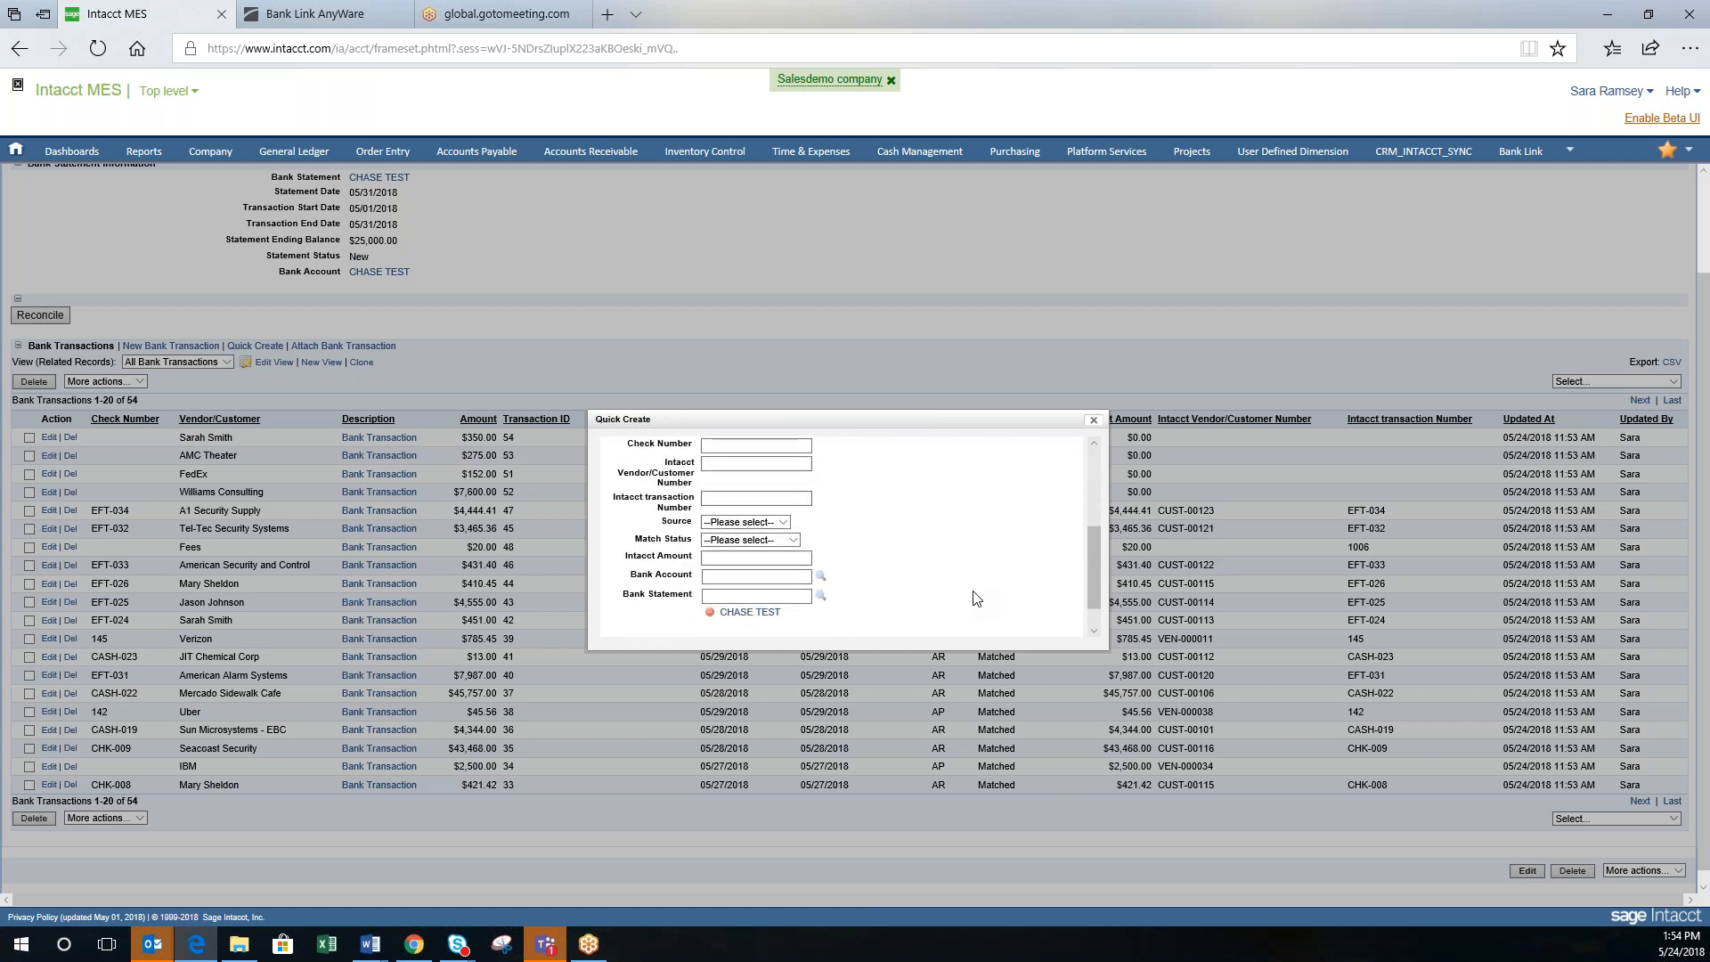
scroll(978, 598, down, 1)
scroll(942, 545, up, 5)
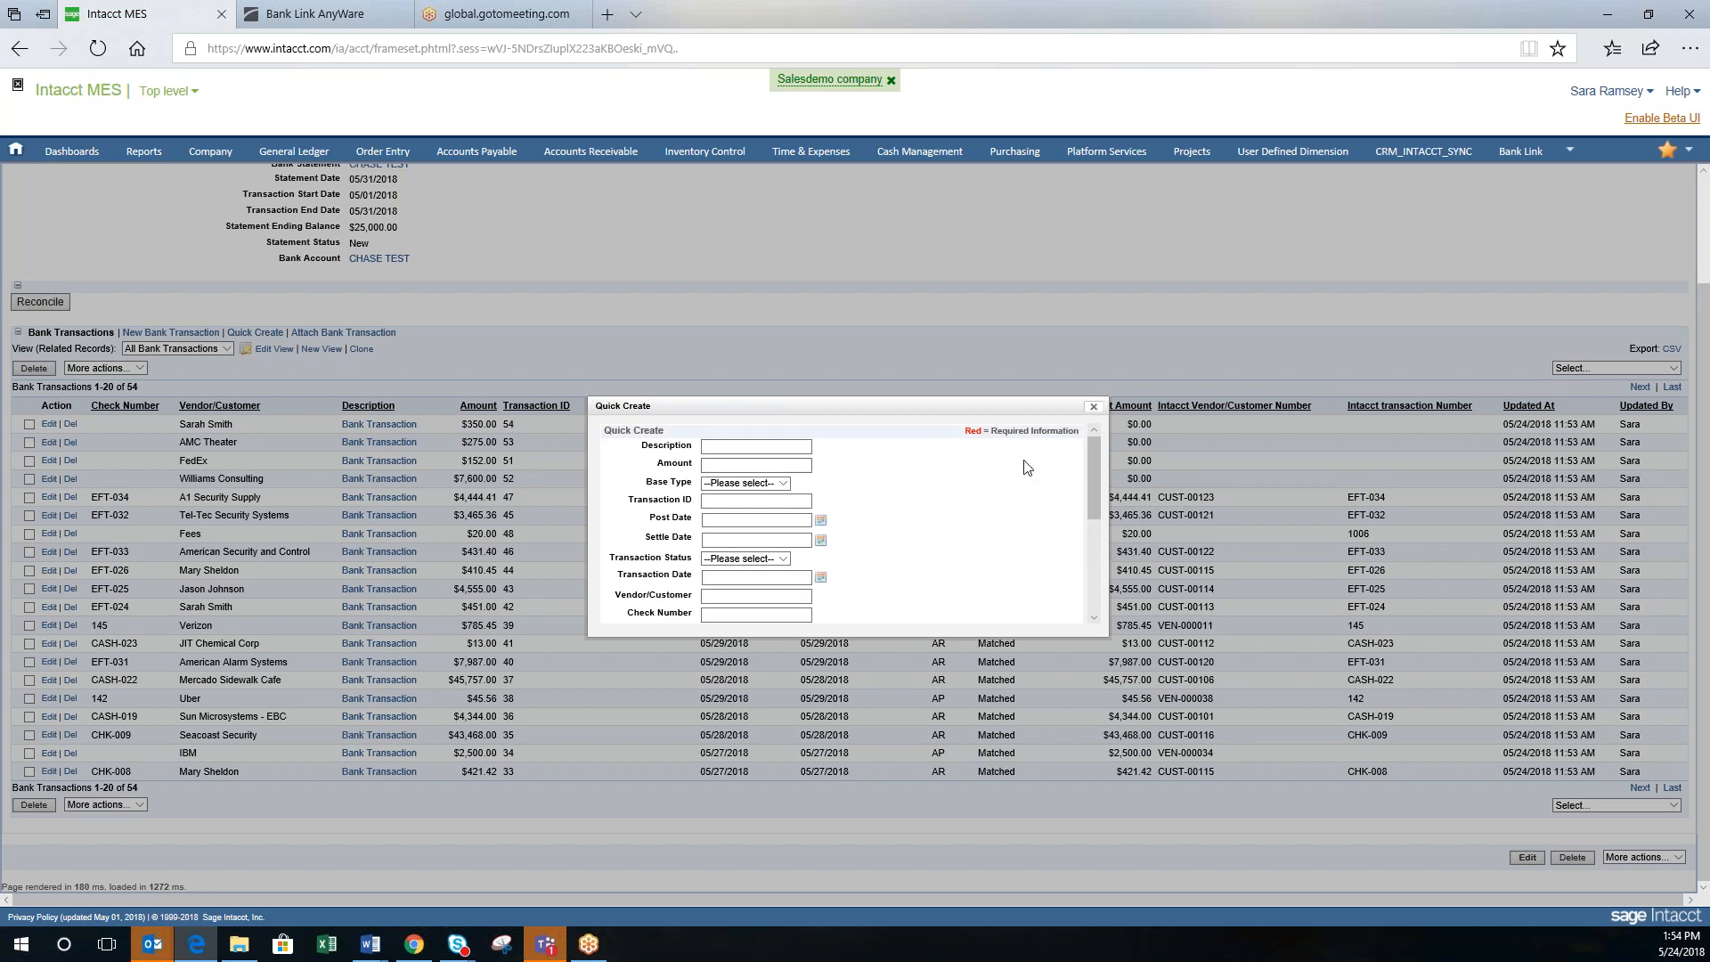
click(1095, 409)
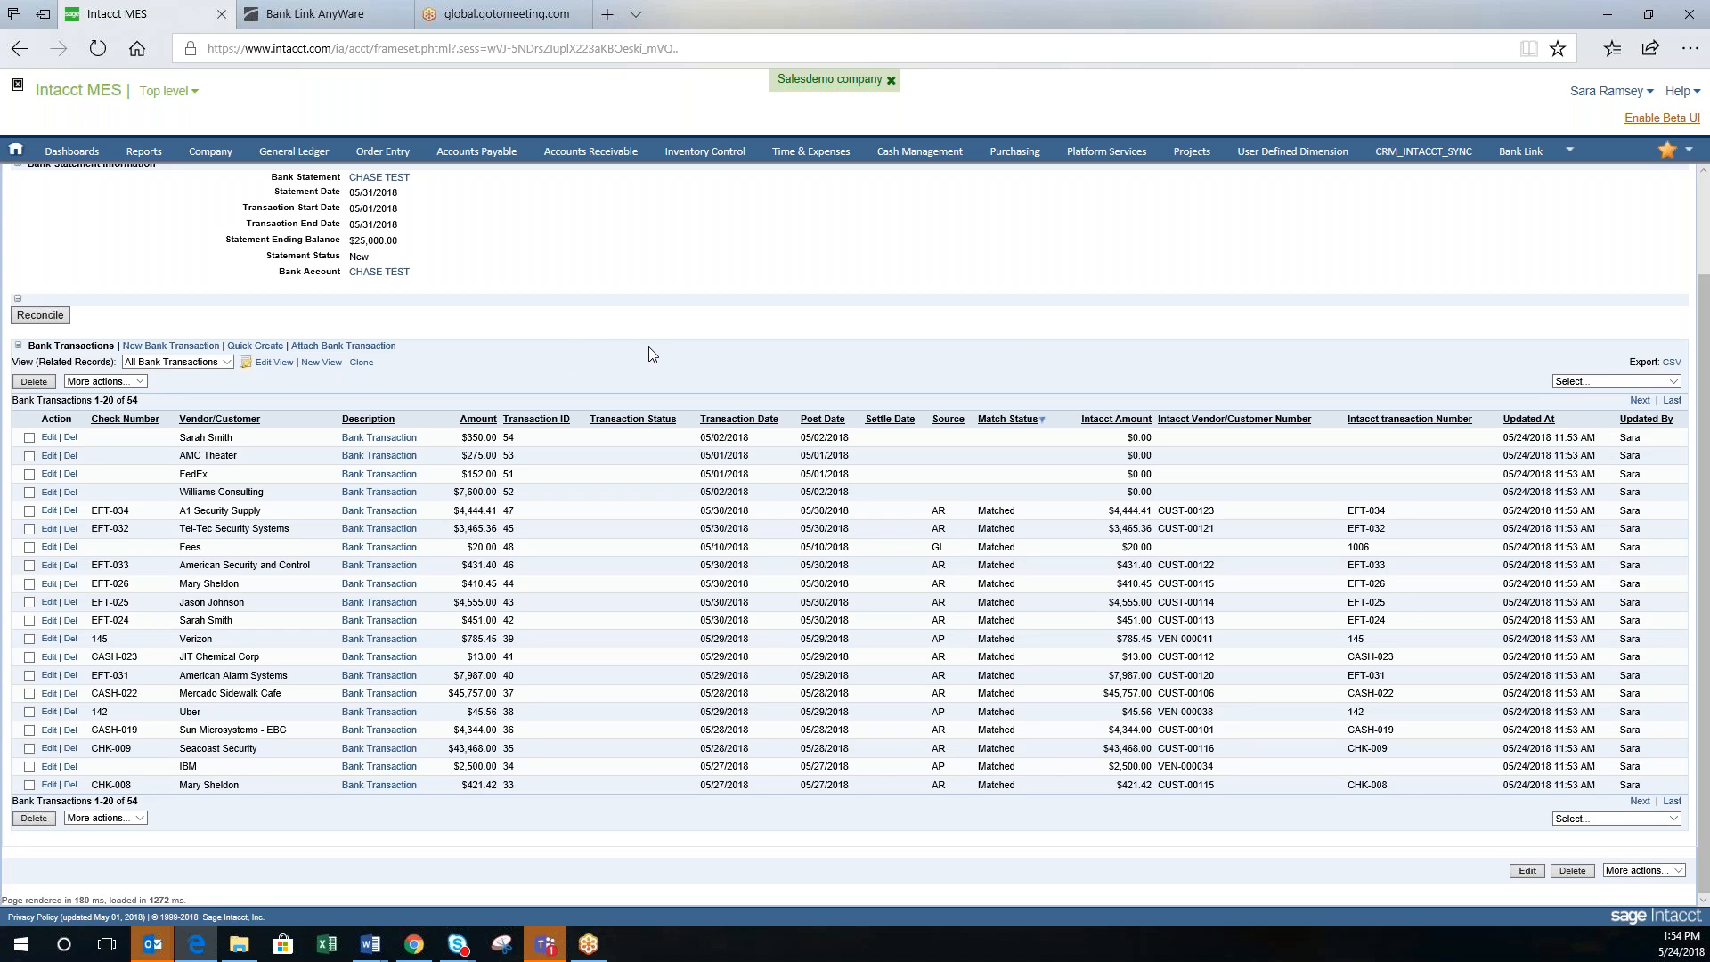
scroll(995, 366, up, 2)
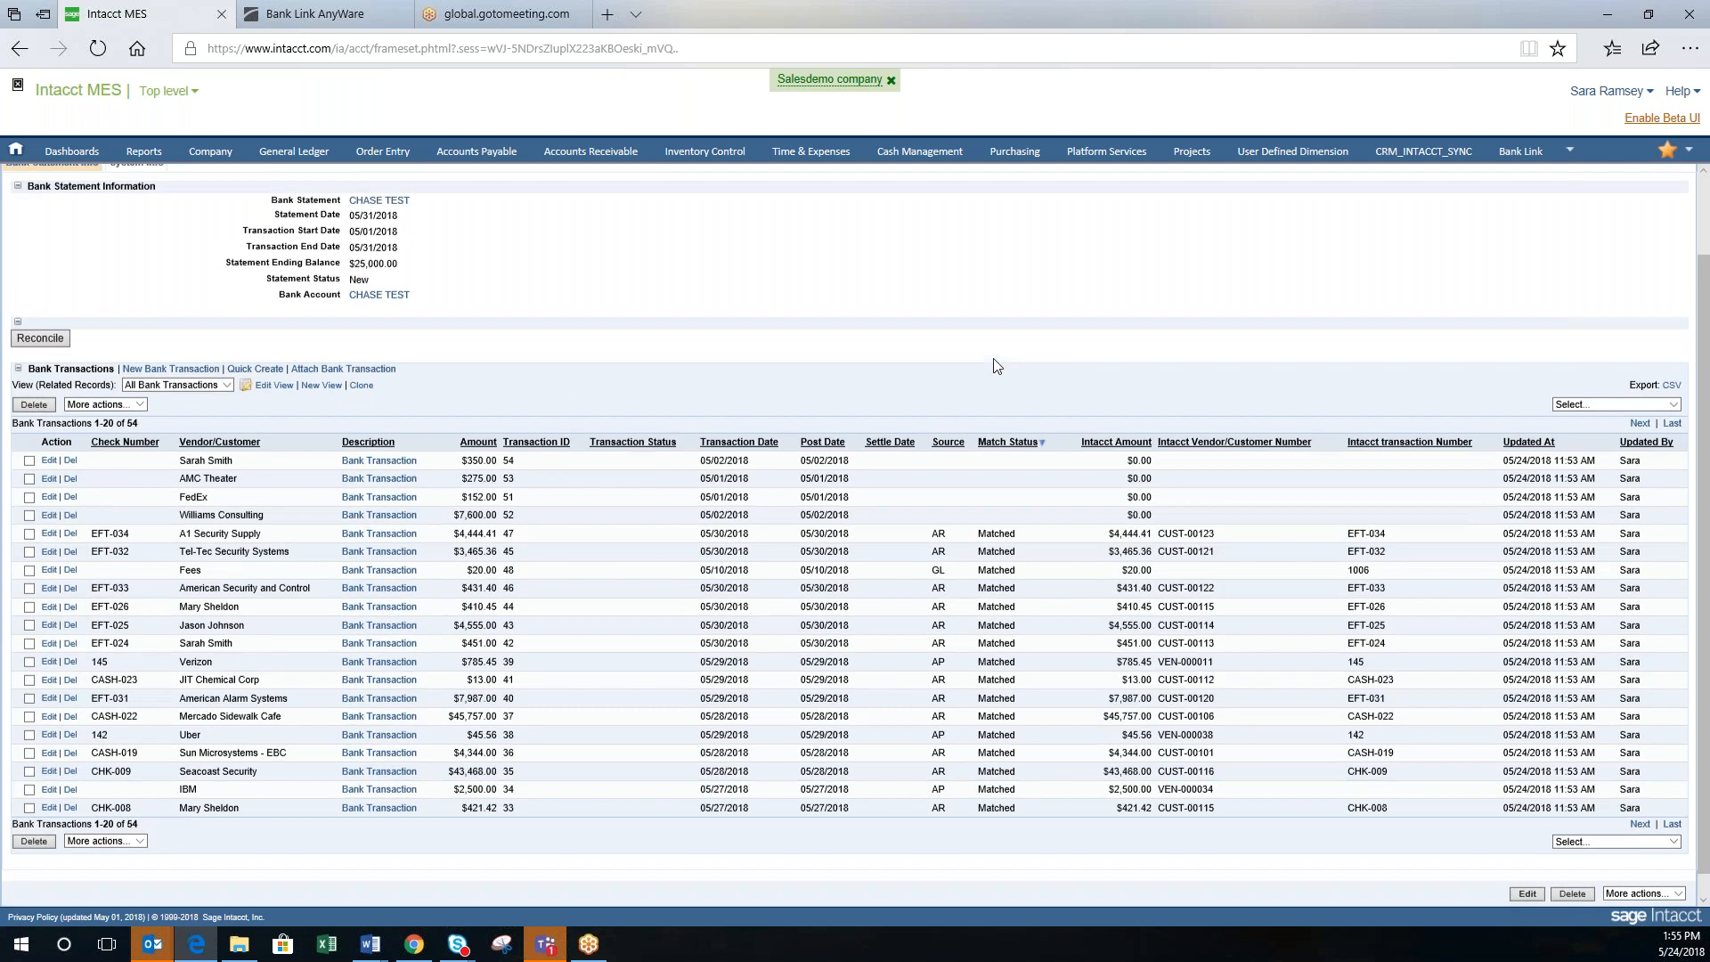